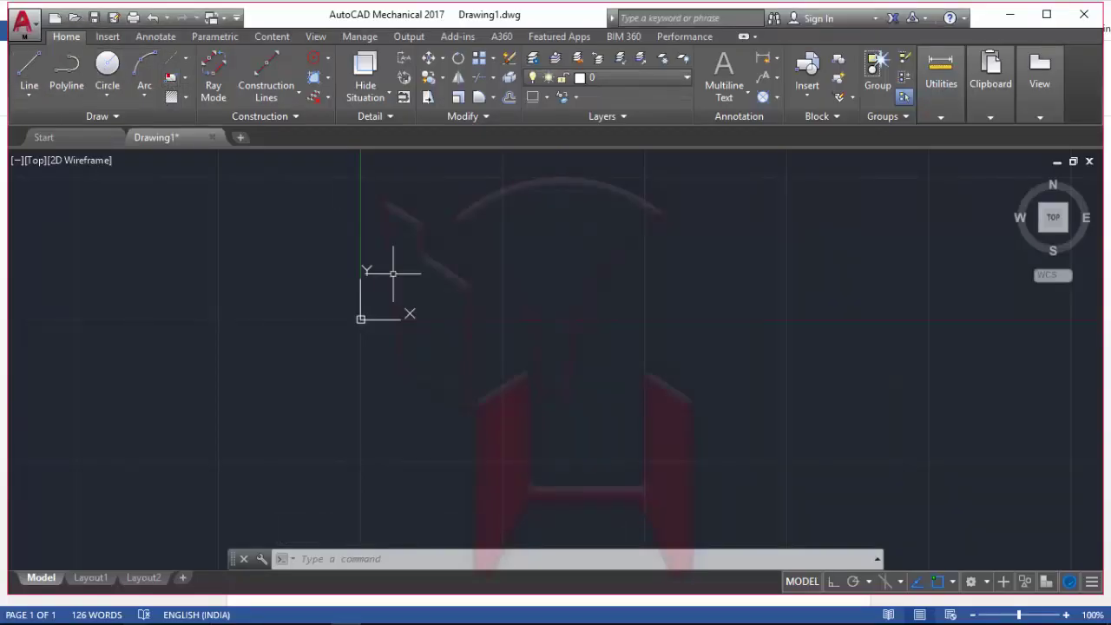
# Draw the large rectangle with the Rectangle tool and shift the view left.
pyautogui.click(503, 256)
pyautogui.press('Escape')
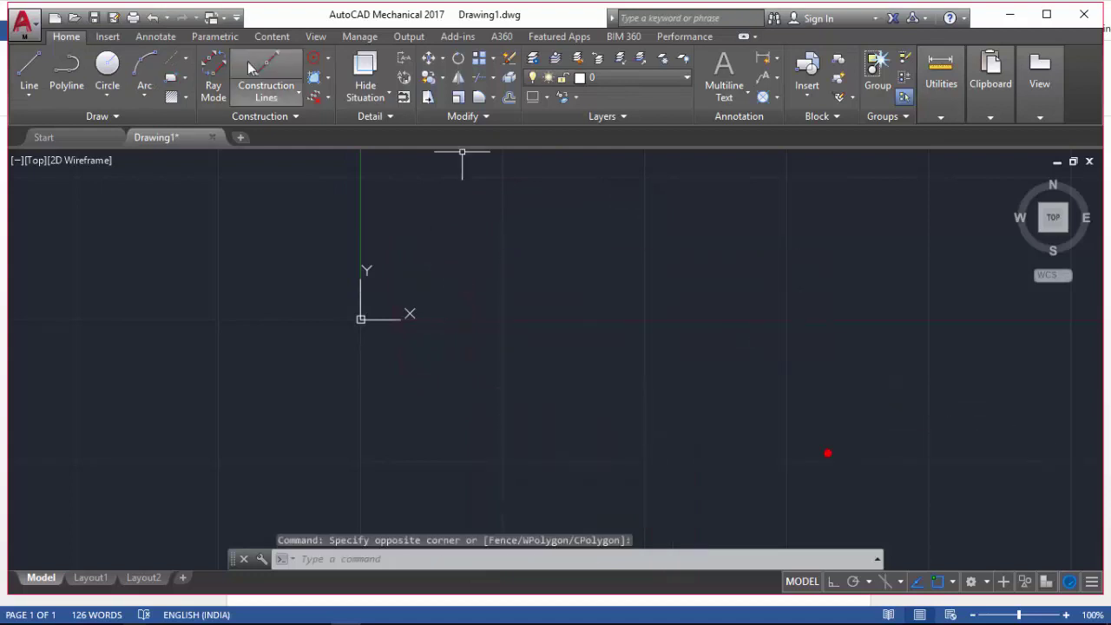
pyautogui.click(171, 80)
pyautogui.click(398, 263)
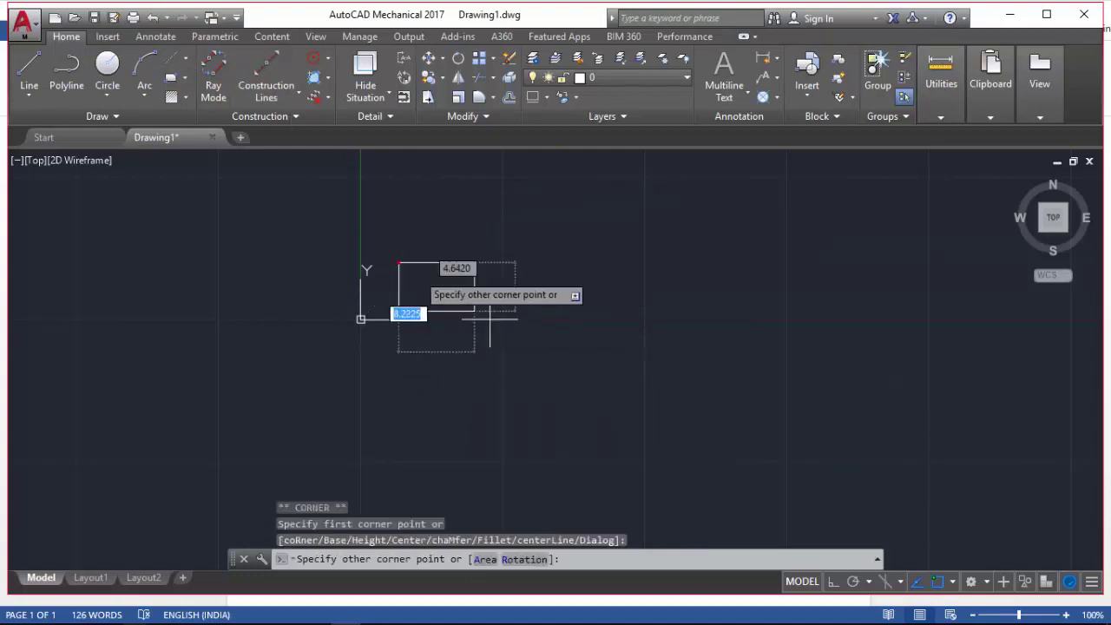
pyautogui.click(782, 467)
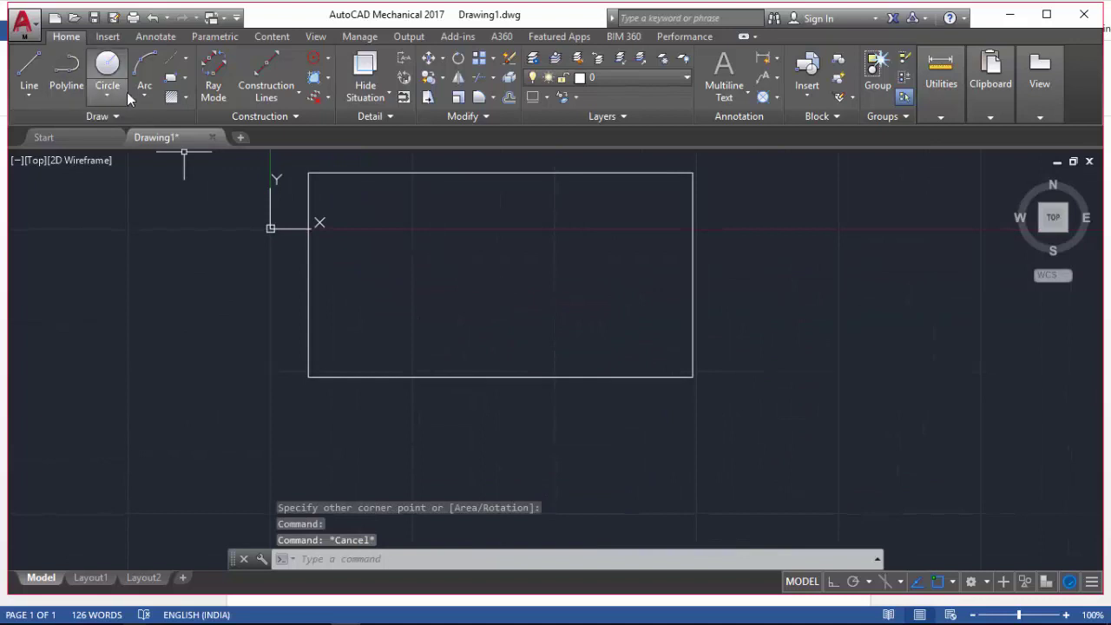
pyautogui.moveTo(411, 280); pyautogui.dragTo(283, 325, button='middle')
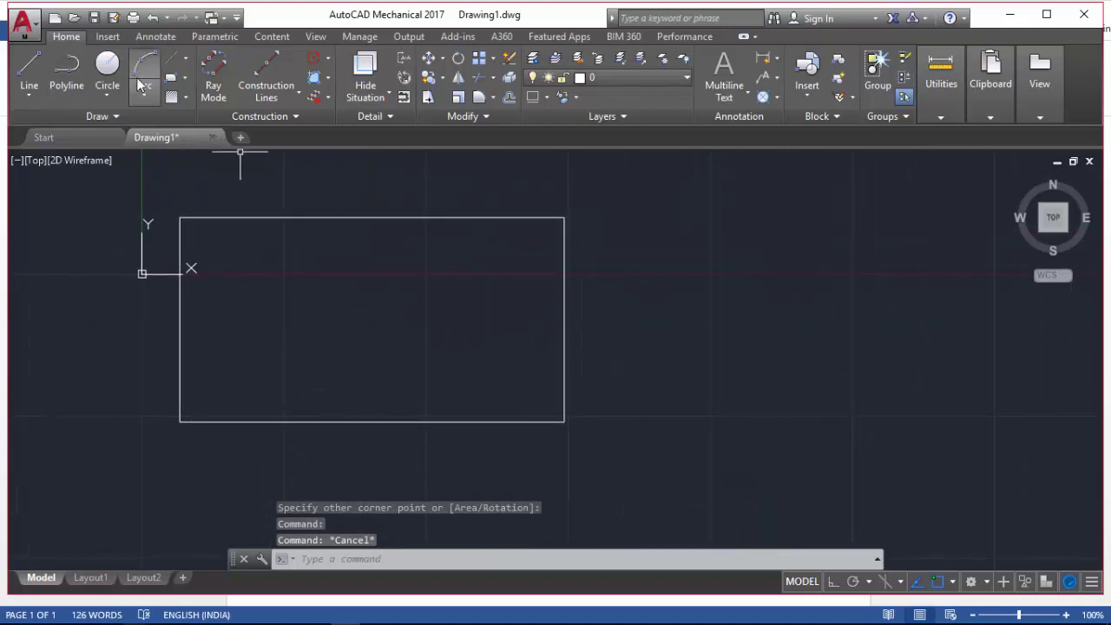
# Add a long horizontal strip overlapping it and a narrow vertical strip across it.
pyautogui.click(177, 77)
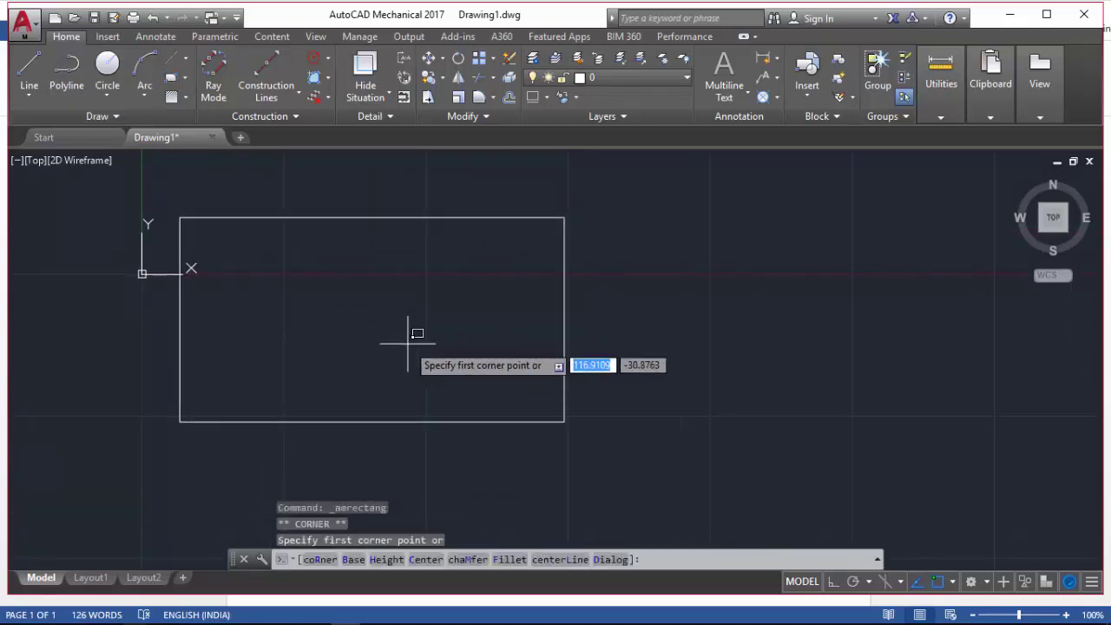
pyautogui.click(357, 288)
pyautogui.click(799, 356)
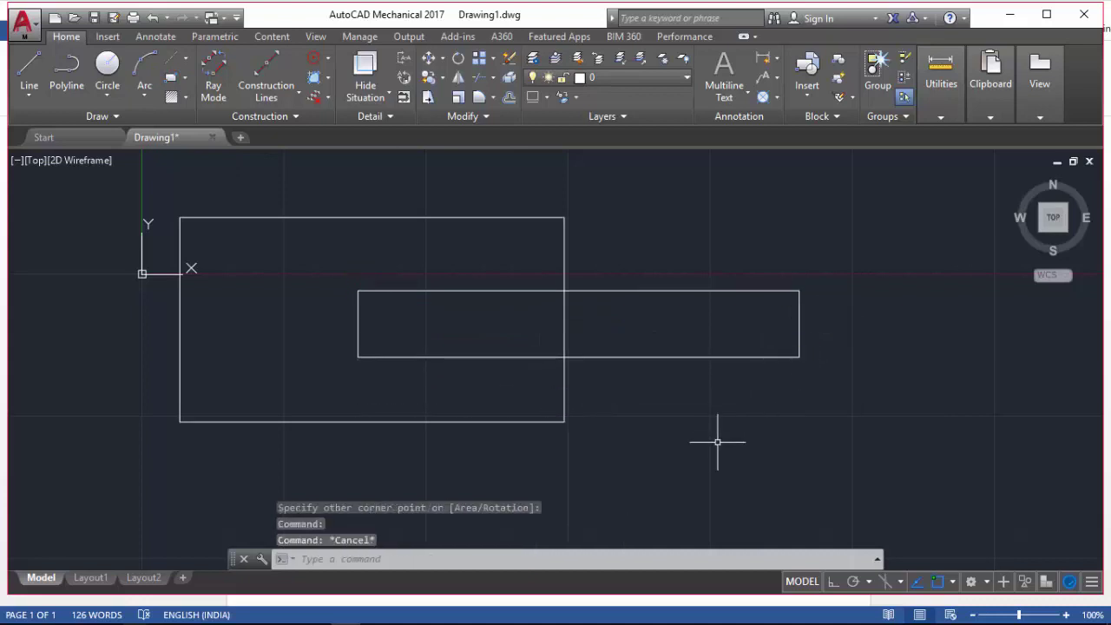
pyautogui.moveTo(717, 441); pyautogui.dragTo(638, 439, button='middle')
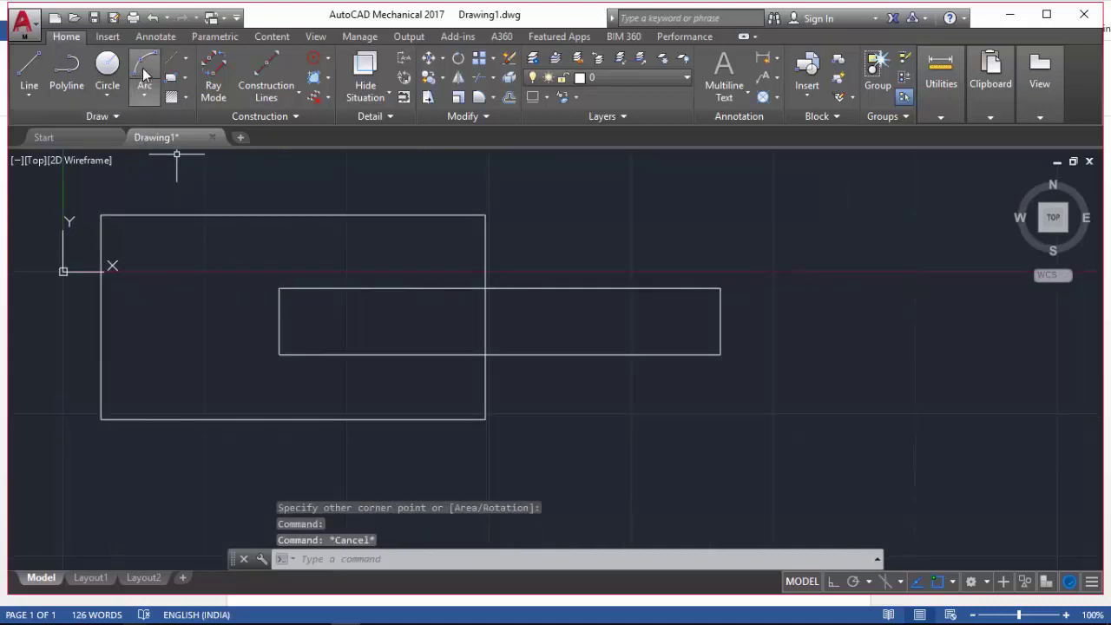
pyautogui.click(171, 77)
pyautogui.click(575, 274)
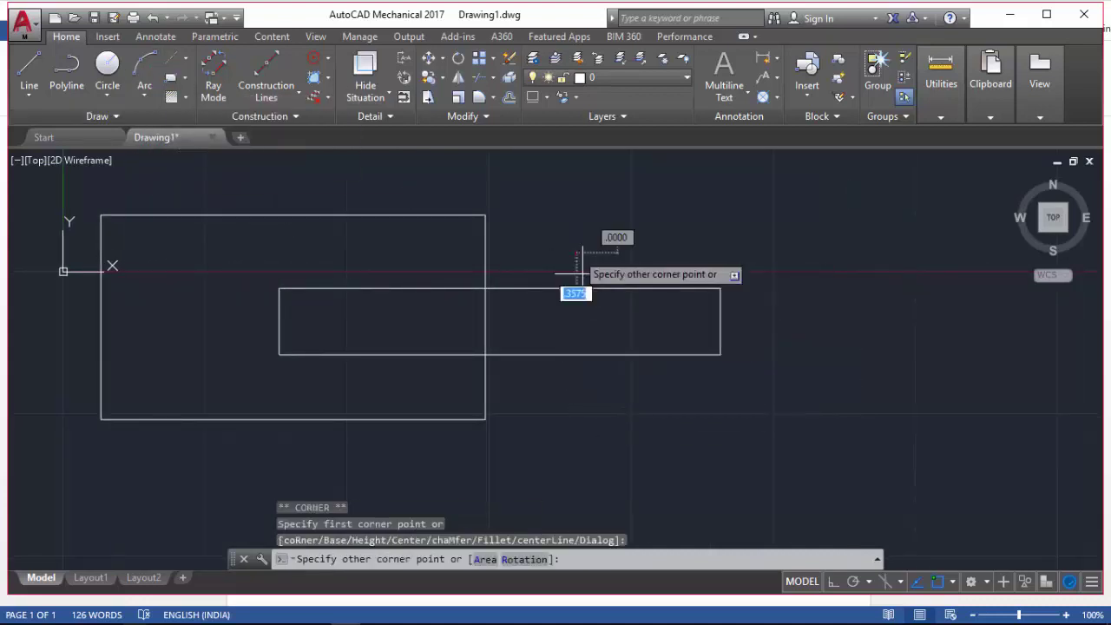
pyautogui.click(623, 402)
pyautogui.press('Escape')
pyautogui.moveTo(821, 451); pyautogui.dragTo(796, 458, button='middle')
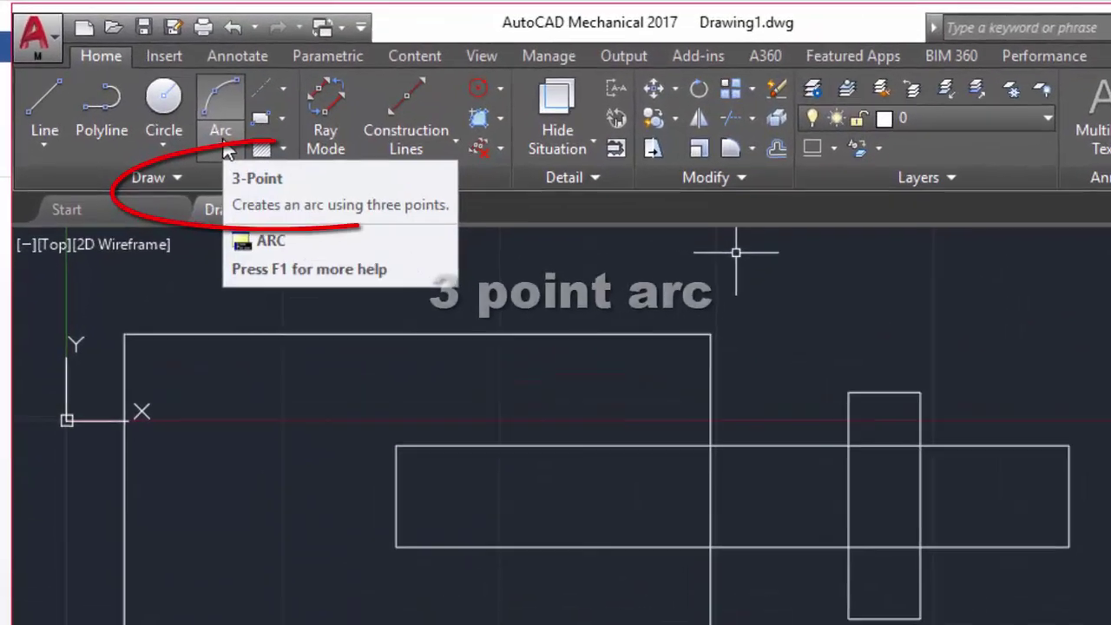
# Draw a 3-Point arc from the large rectangle's edge, over the vertical strip, to the strip's top-right corner.
pyautogui.click(144, 95)
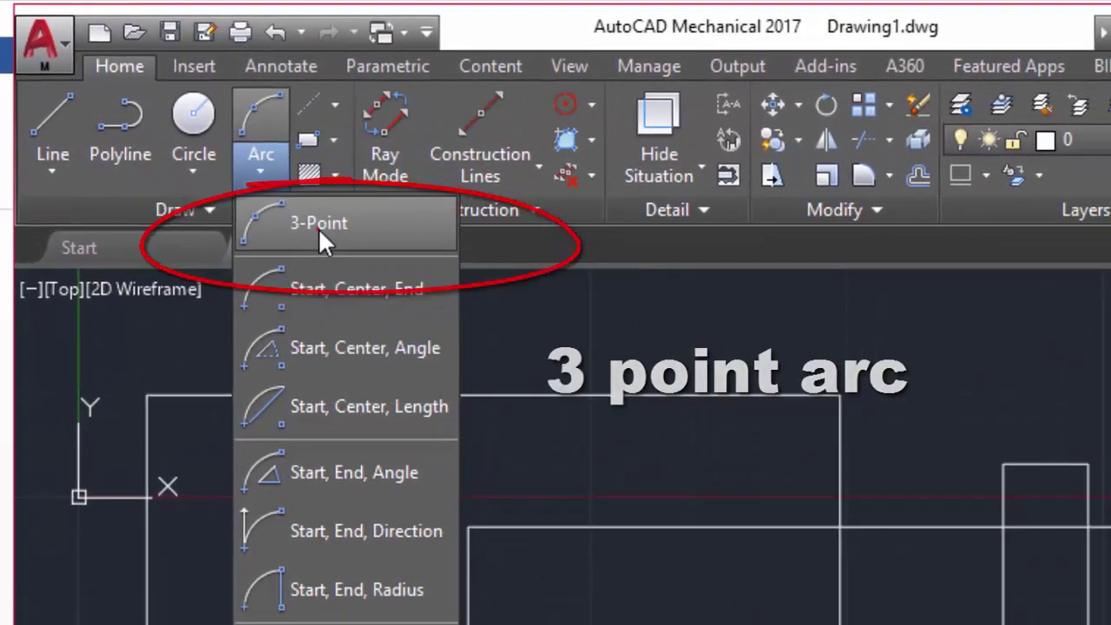
pyautogui.click(340, 246)
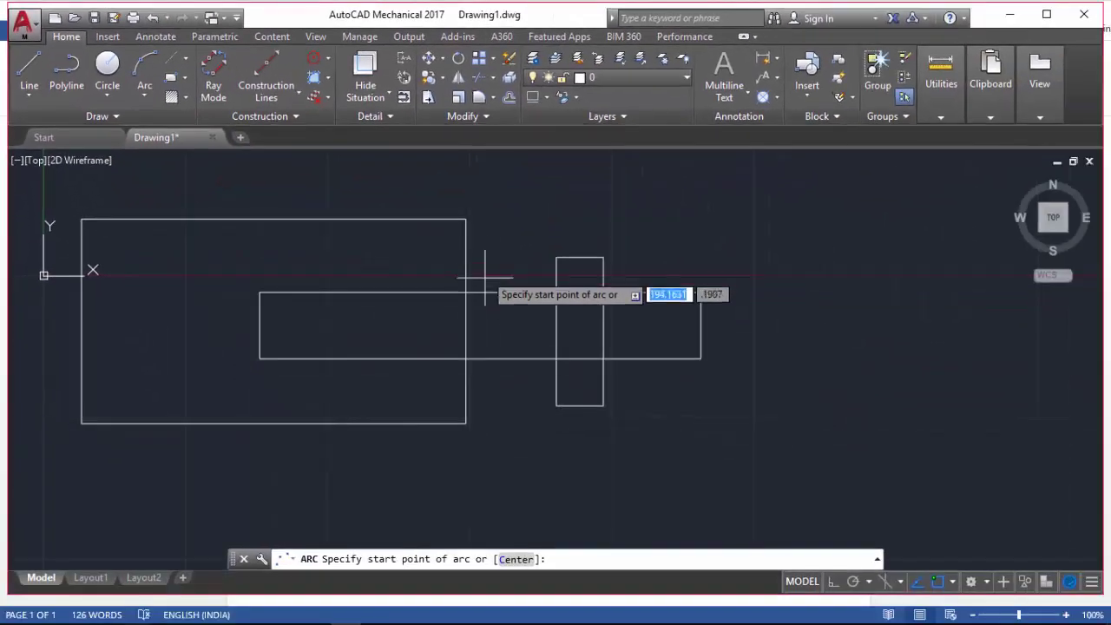
pyautogui.click(466, 292)
pyautogui.click(556, 257)
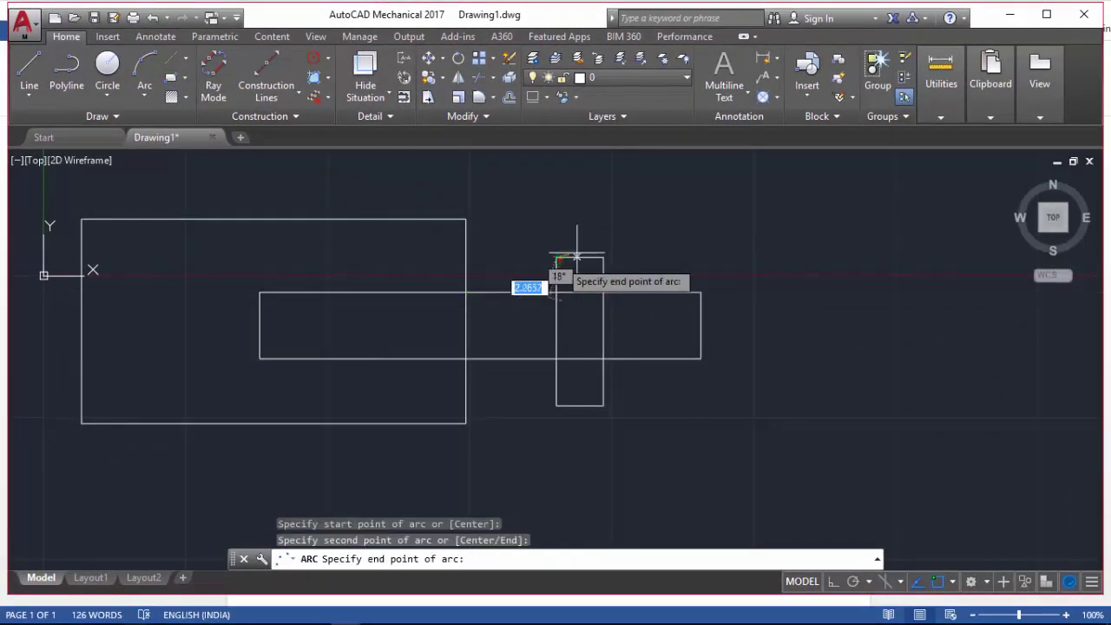
pyautogui.click(700, 291)
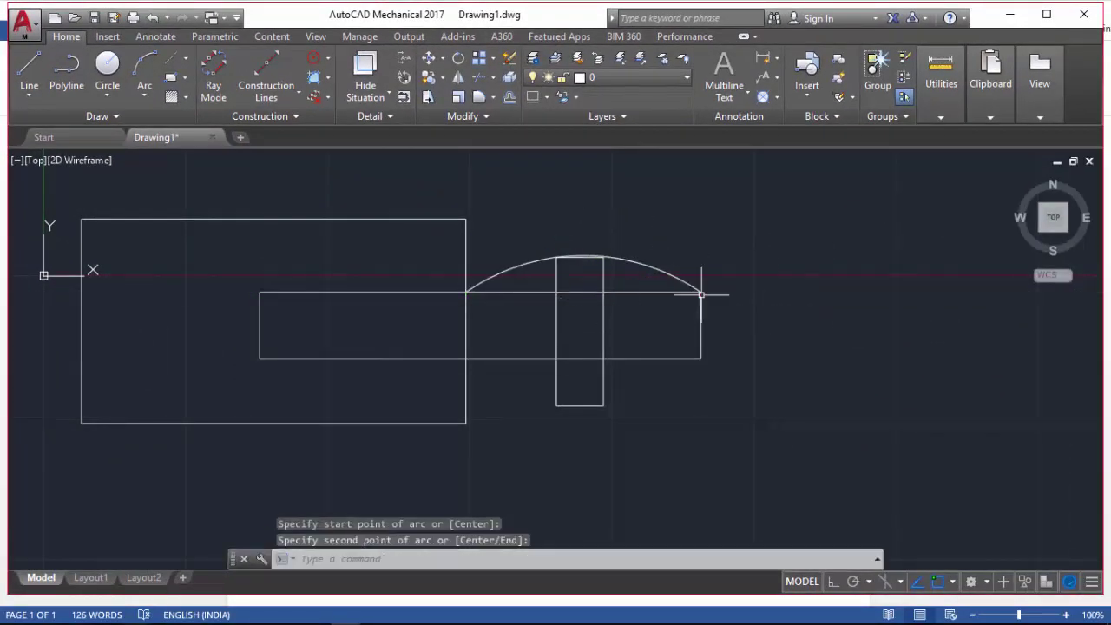
pyautogui.scroll(5, 572, 261)
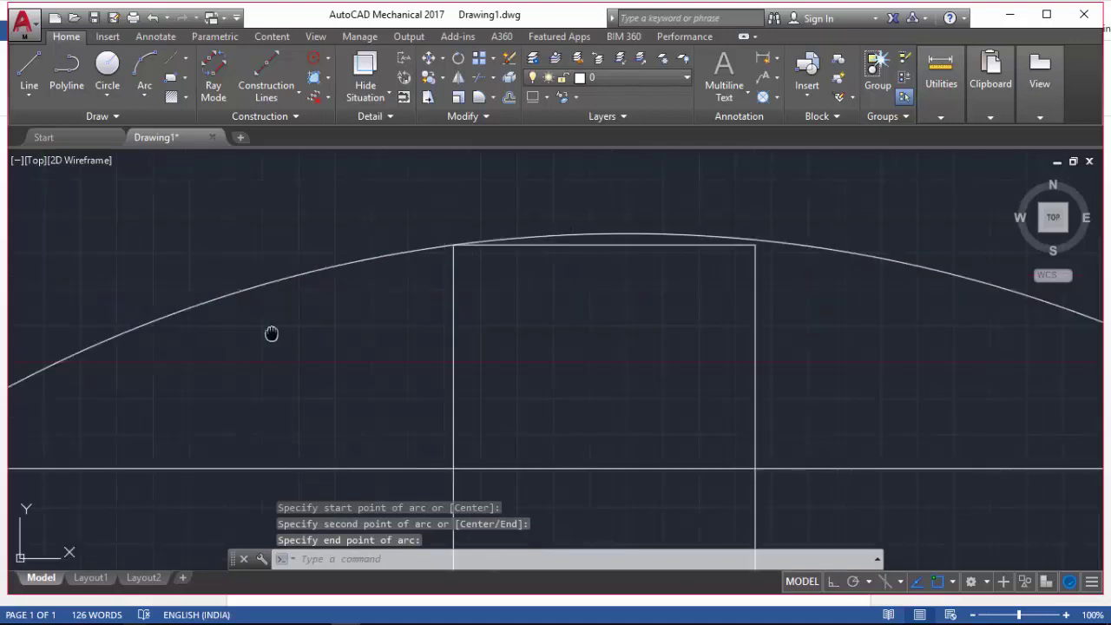
pyautogui.moveTo(270, 334); pyautogui.dragTo(211, 385, button='middle')
pyautogui.scroll(-6, 454, 329)
pyautogui.scroll(-1, 441, 344)
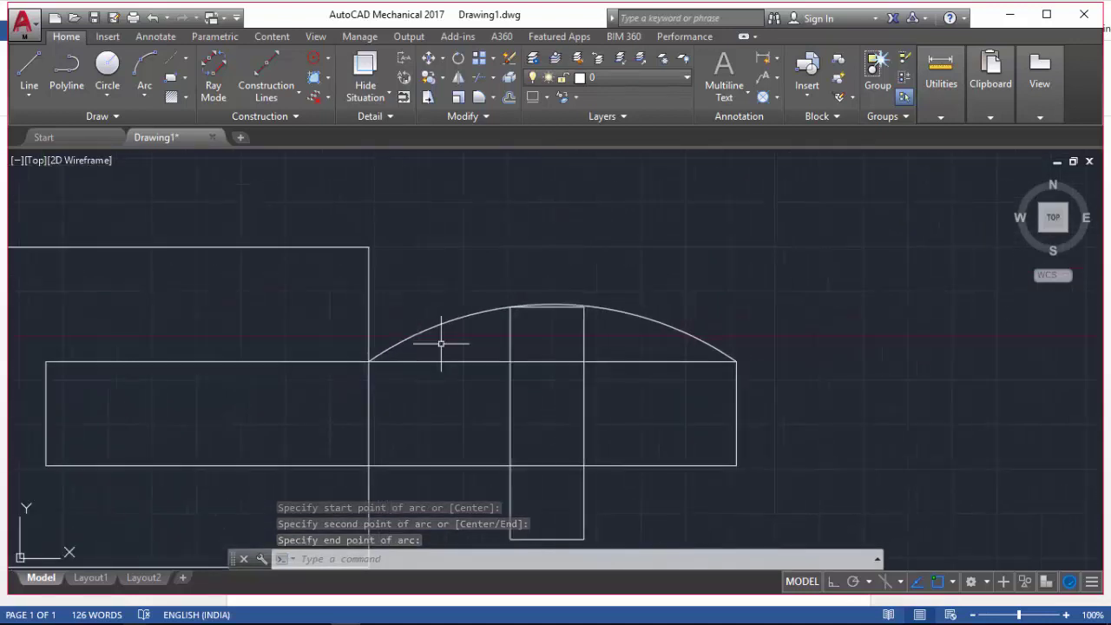
pyautogui.scroll(3, 503, 321)
pyautogui.scroll(-6, 674, 373)
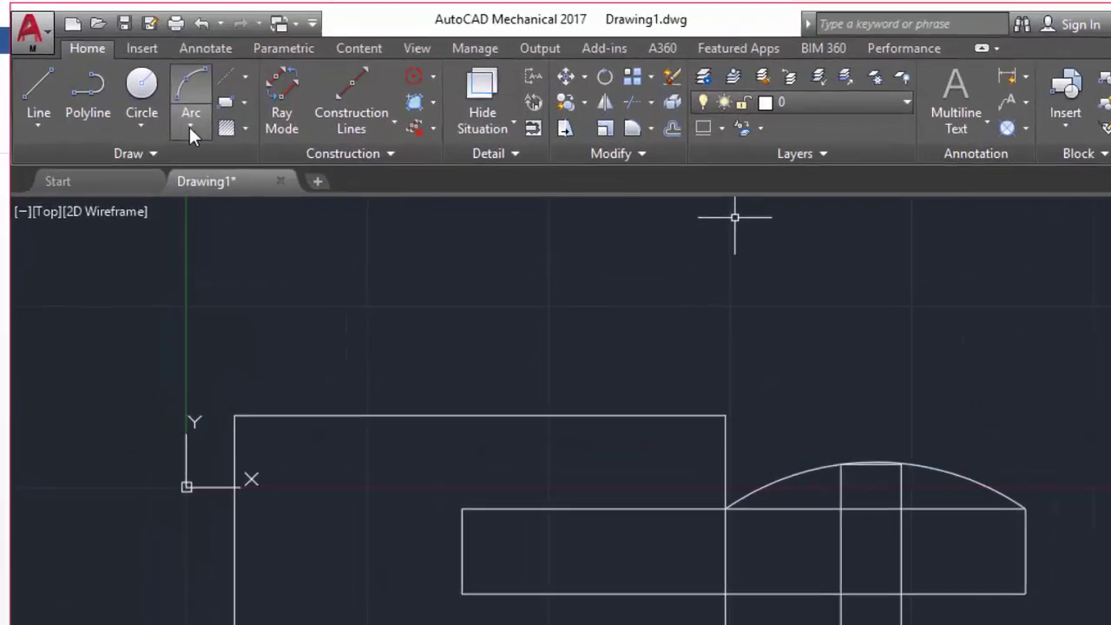
pyautogui.click(144, 97)
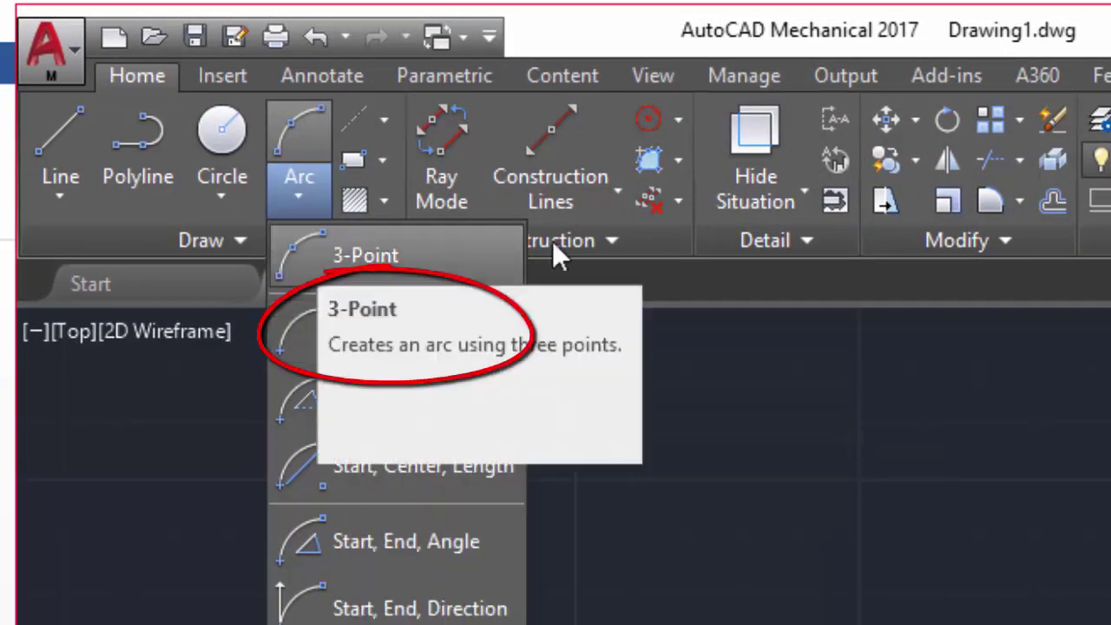
pyautogui.click(399, 342)
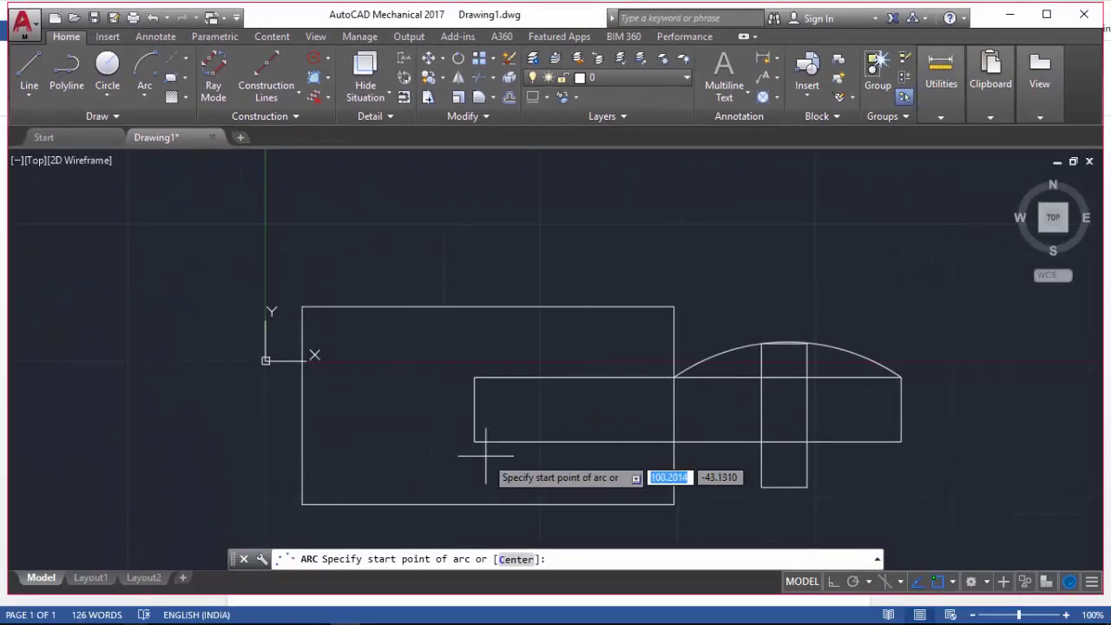
pyautogui.moveTo(489, 453); pyautogui.dragTo(457, 386, button='middle')
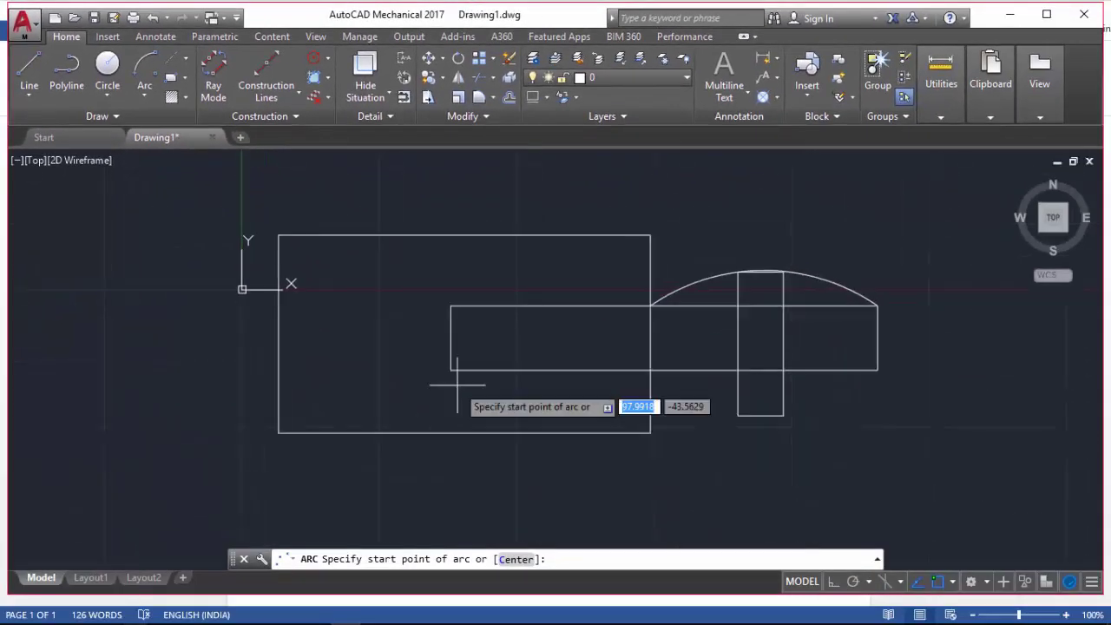
pyautogui.click(271, 428)
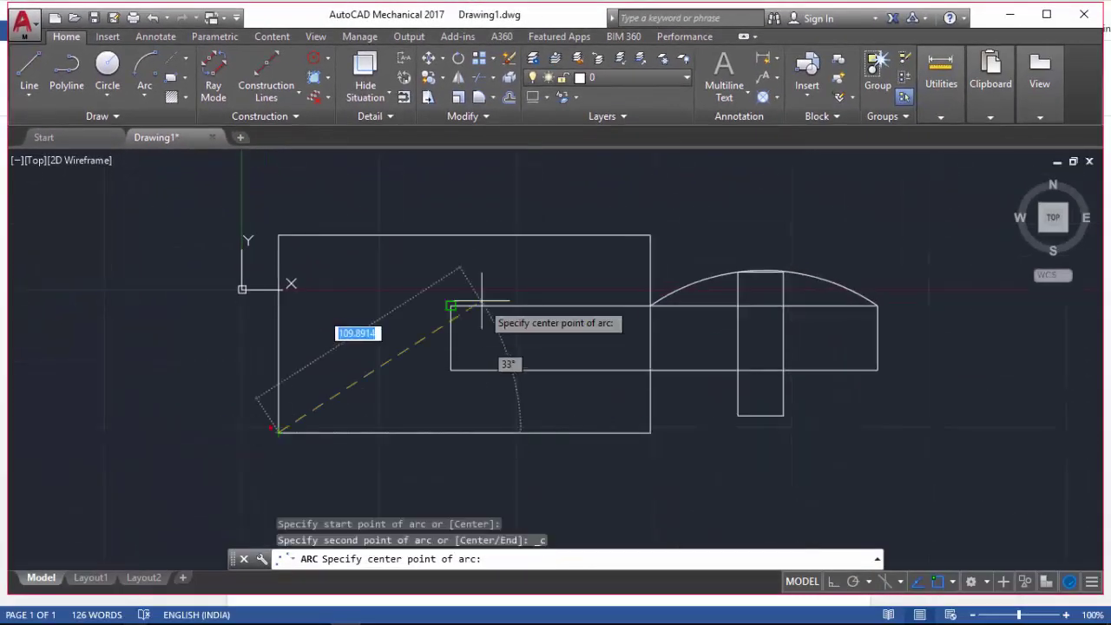
pyautogui.click(450, 306)
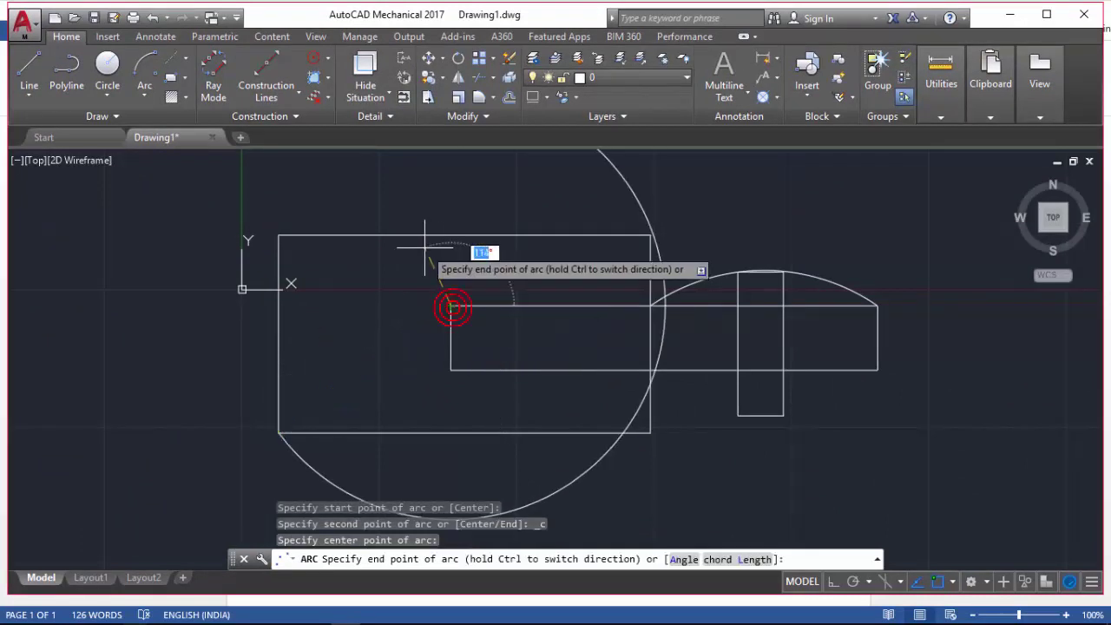
pyautogui.moveTo(577, 437); pyautogui.dragTo(615, 225, button='middle')
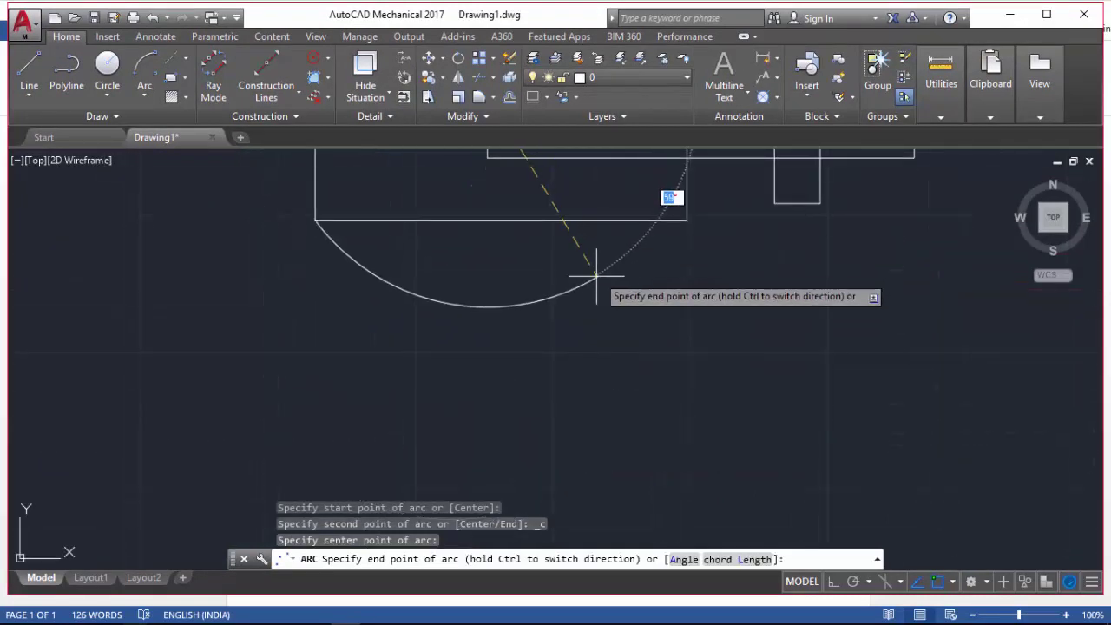
pyautogui.moveTo(490, 317); pyautogui.dragTo(421, 434, button='middle')
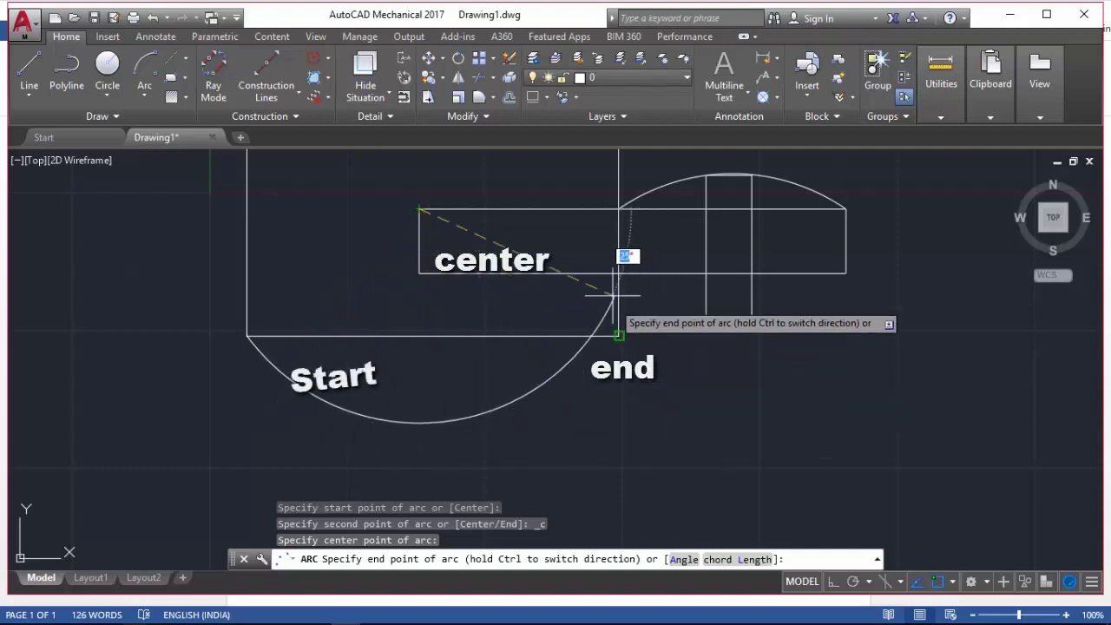
pyautogui.moveTo(640, 231); pyautogui.dragTo(642, 290, button='middle')
pyautogui.scroll(-2, 643, 291)
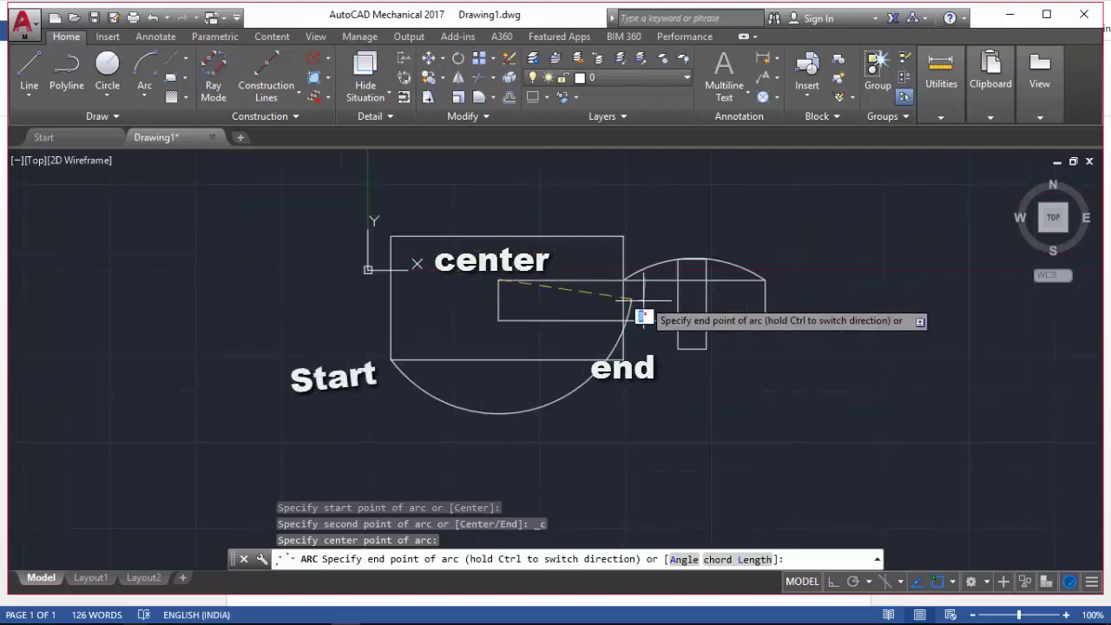
pyautogui.press('Escape')
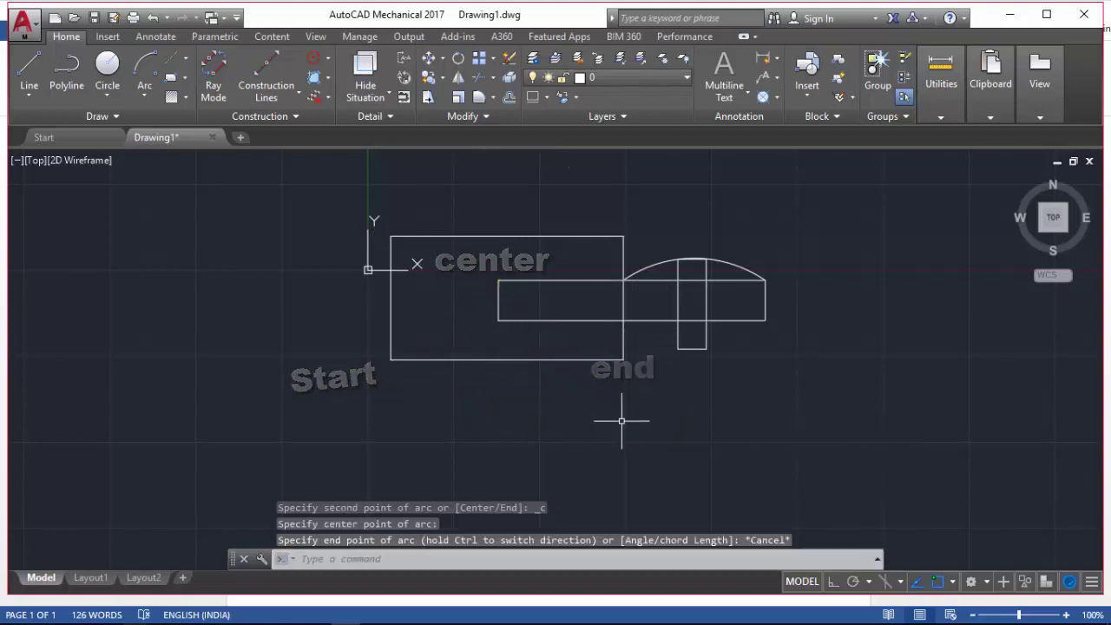
pyautogui.moveTo(203, 294); pyautogui.dragTo(81, 179, button='middle')
pyautogui.click(38, 87)
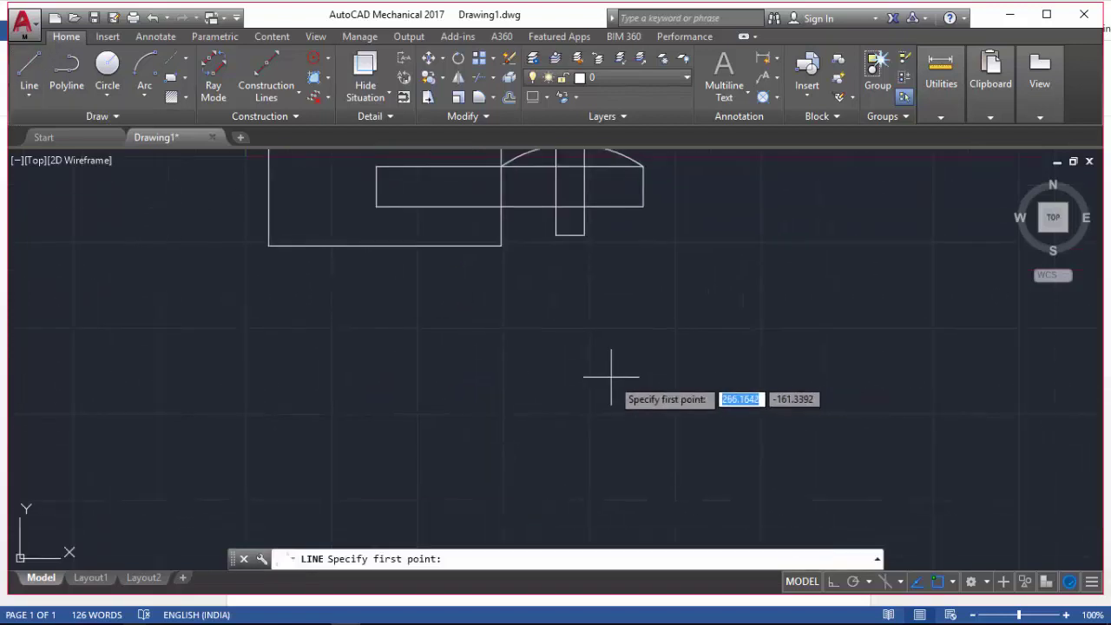
# Finish the horizontal line below the rectangles and turn Ortho off with F8.
pyautogui.click(892, 357)
pyautogui.press('Escape')
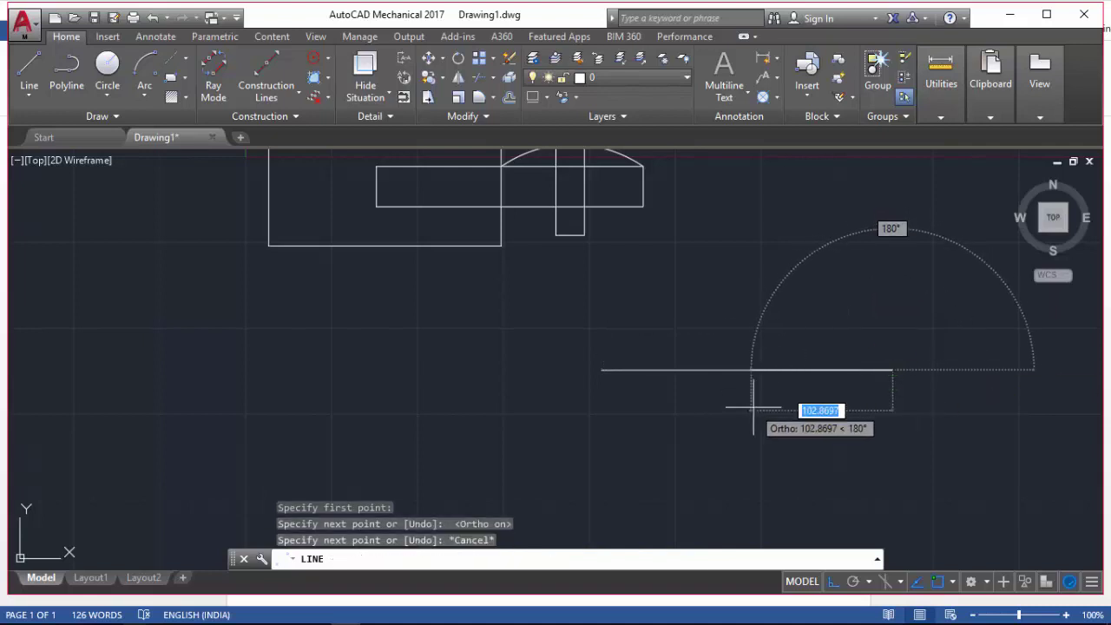
pyautogui.press('Escape')
pyautogui.moveTo(668, 374); pyautogui.dragTo(626, 340, button='middle')
pyautogui.press('F8')
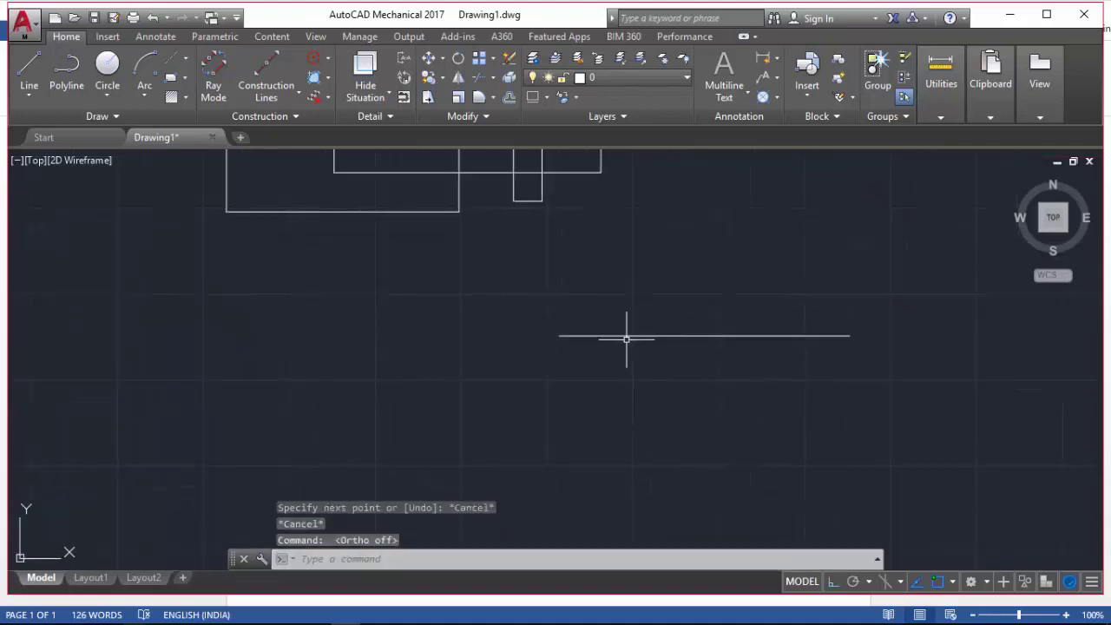
pyautogui.click(151, 65)
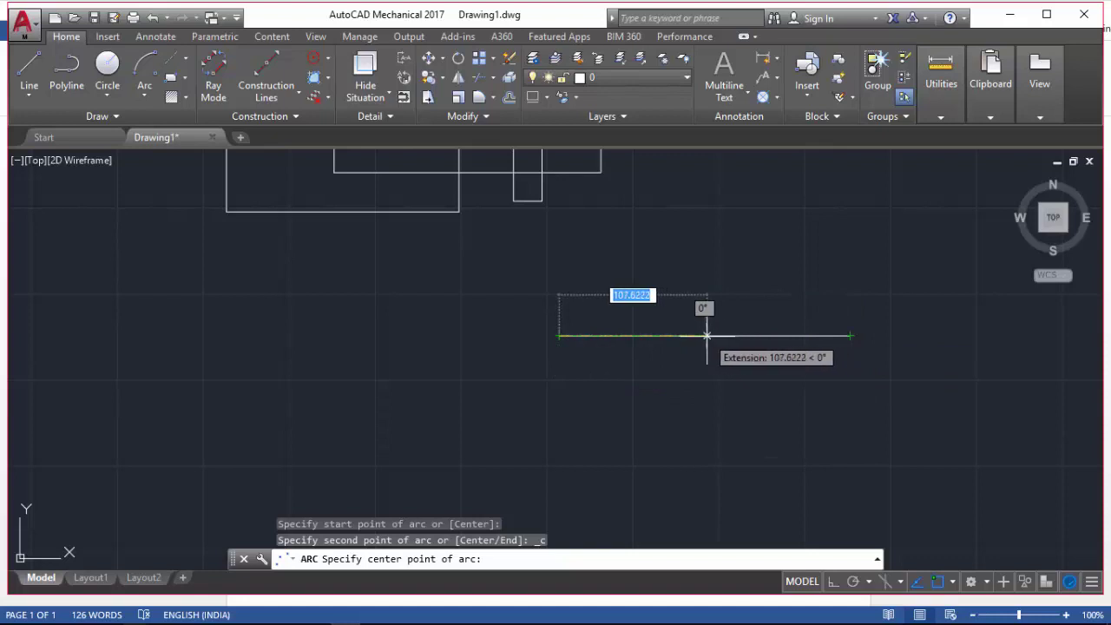
pyautogui.press('Escape')
# Turn on snap tracking (F11) and enable endpoint, midpoint, centre, quadrant, intersection, tangent and parallel snaps.
pyautogui.press('F11')
pyautogui.press('F11')
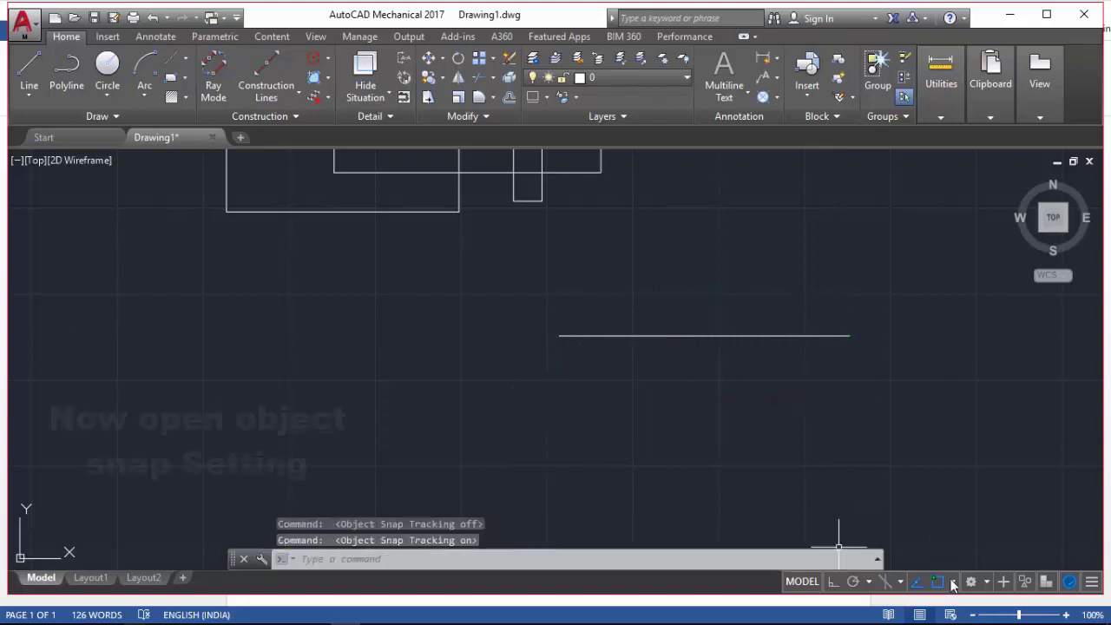
pyautogui.click(952, 582)
pyautogui.click(959, 563)
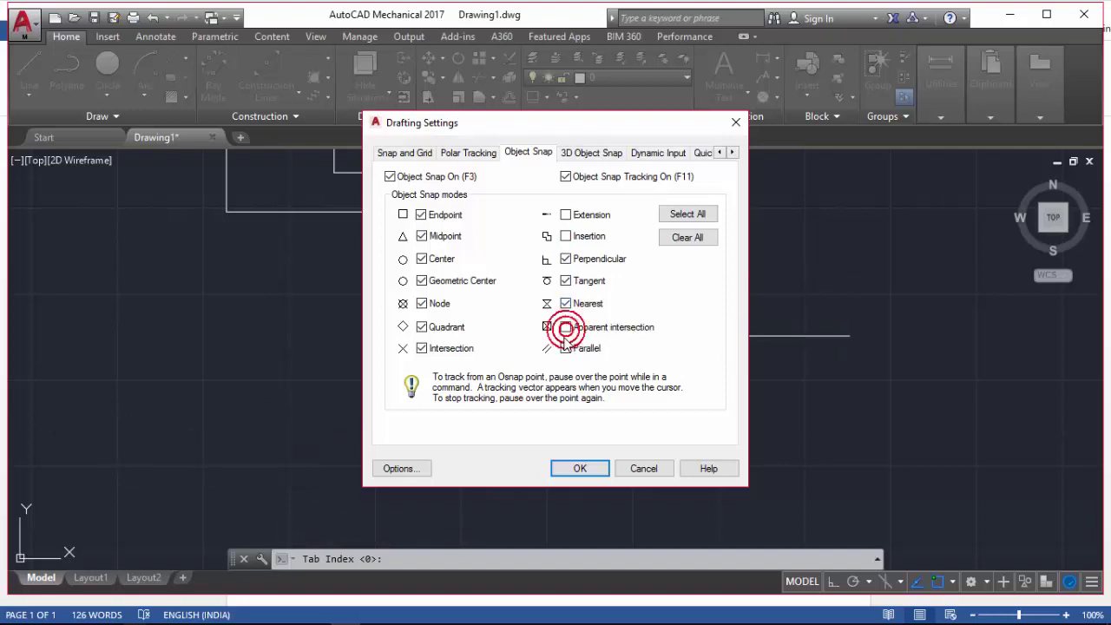
pyautogui.click(561, 470)
# Draw a Start, Center, End arc from the line's left endpoint, centred on its midpoint, to its right end.
pyautogui.moveTo(583, 410); pyautogui.dragTo(500, 406, button='middle')
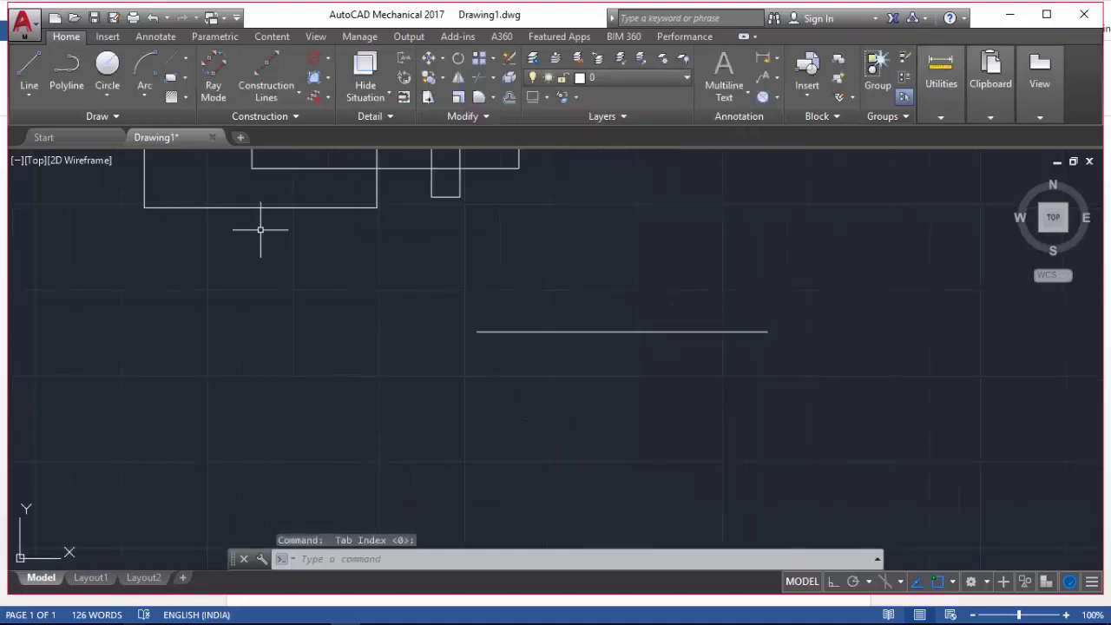
pyautogui.click(159, 66)
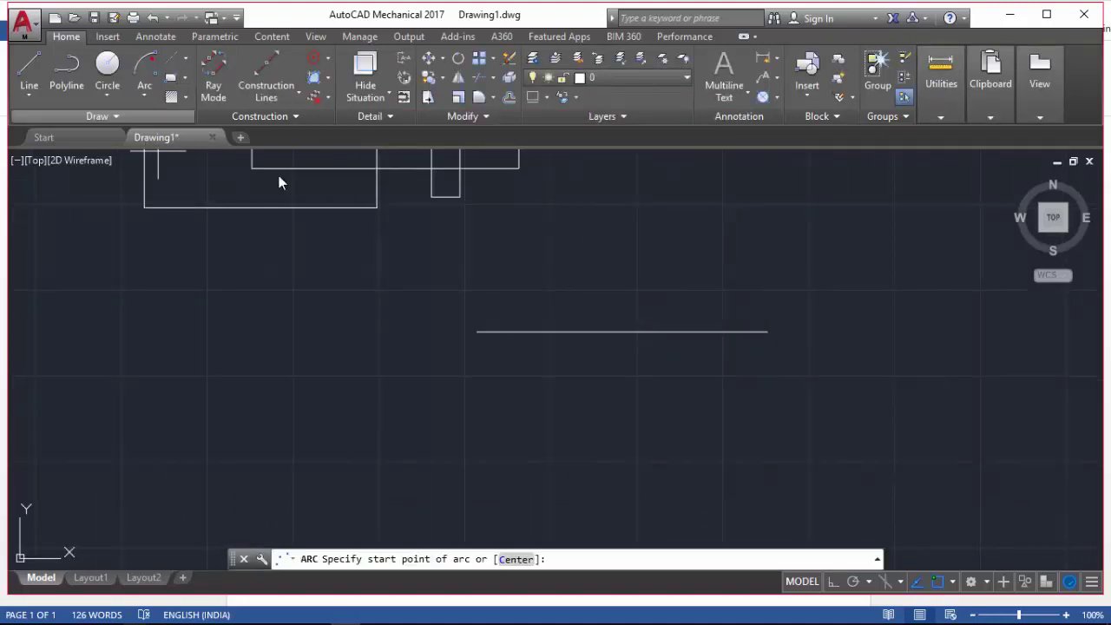
pyautogui.click(475, 331)
pyautogui.click(621, 332)
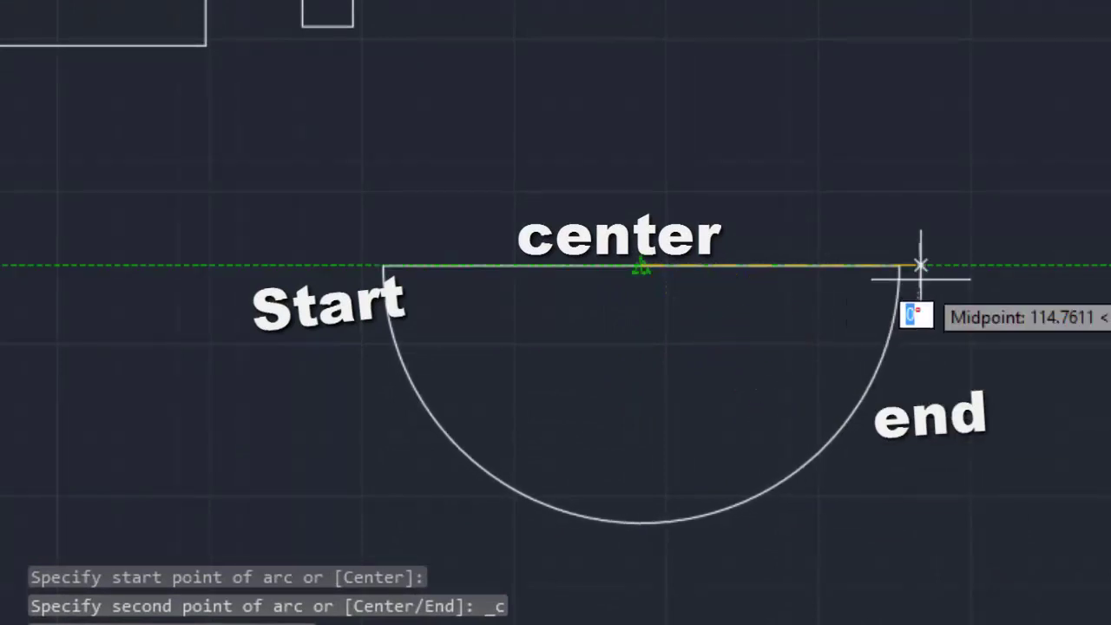
pyautogui.click(636, 66)
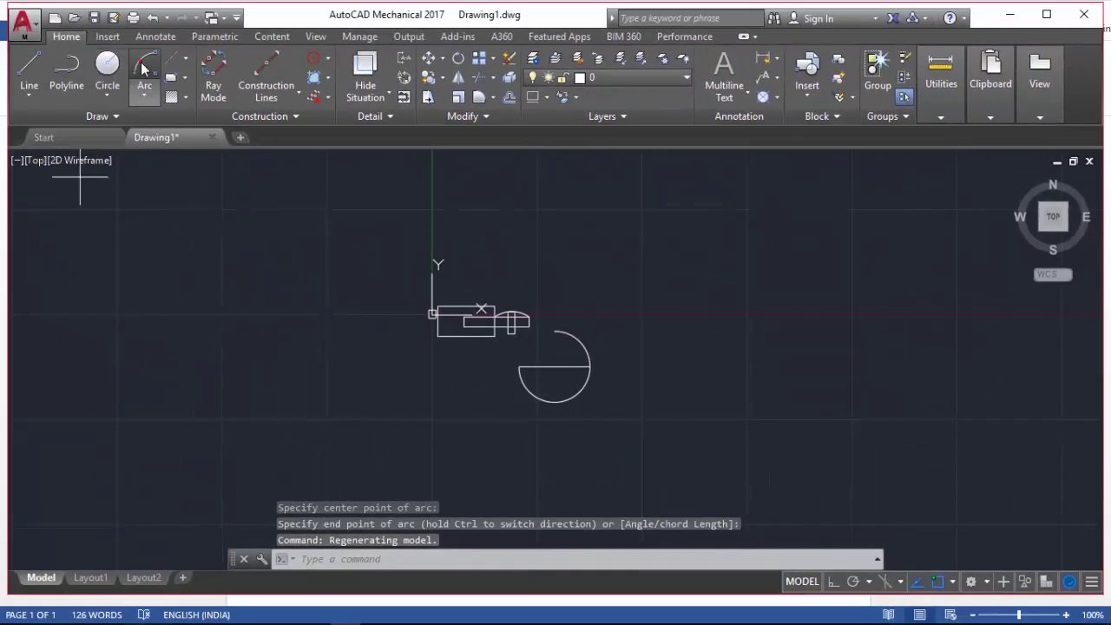
# Erase the half-circle arc with a selection window.
pyautogui.click(144, 68)
pyautogui.click(144, 94)
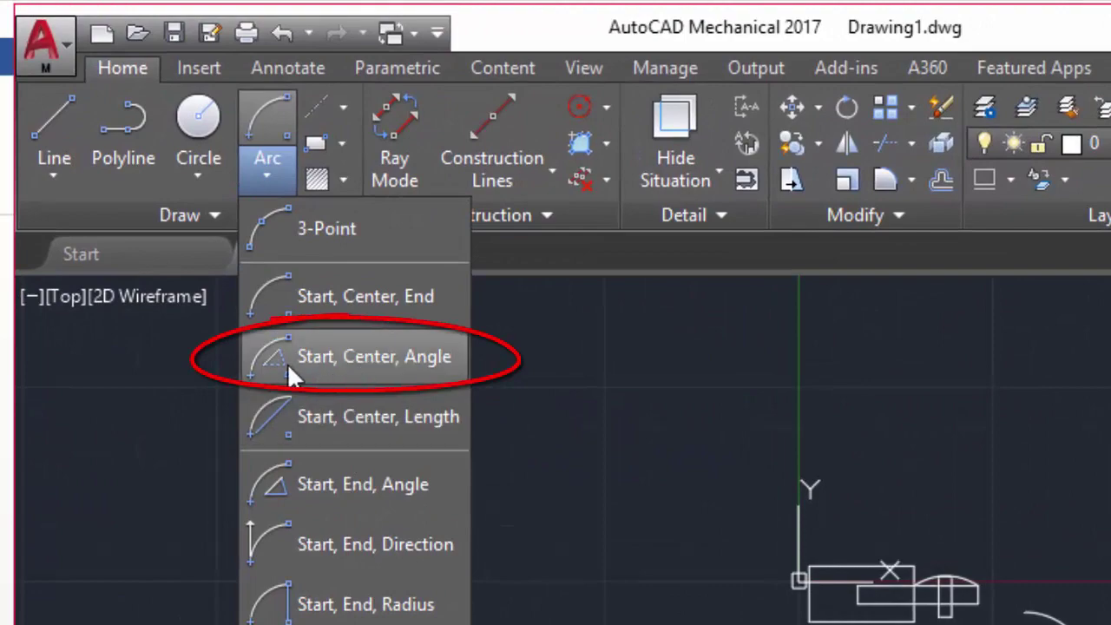
pyautogui.click(363, 371)
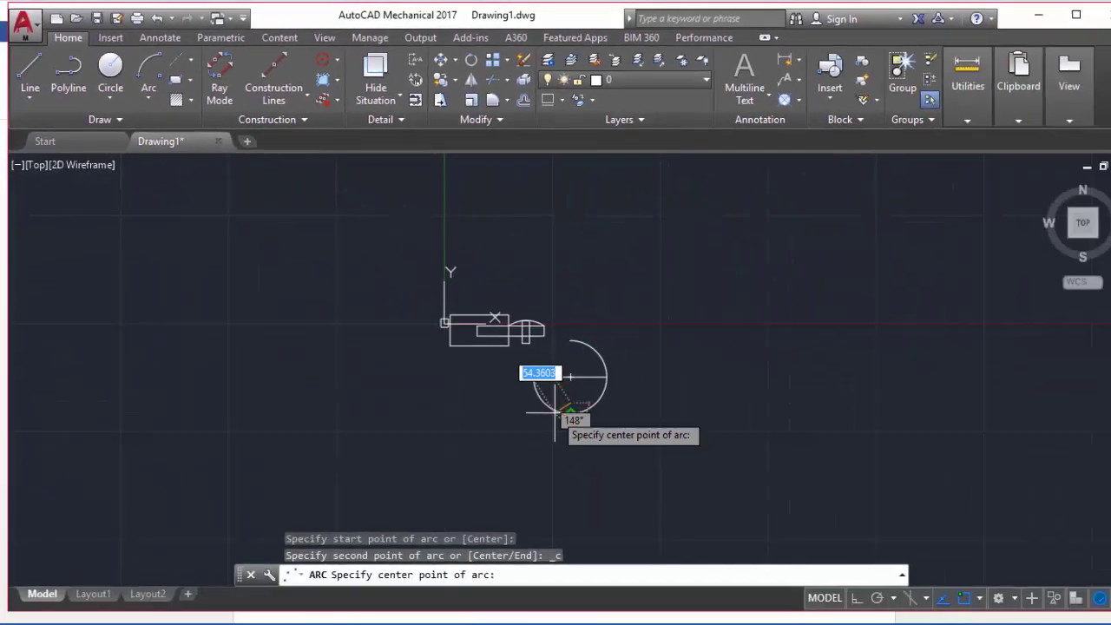
pyautogui.press('Escape')
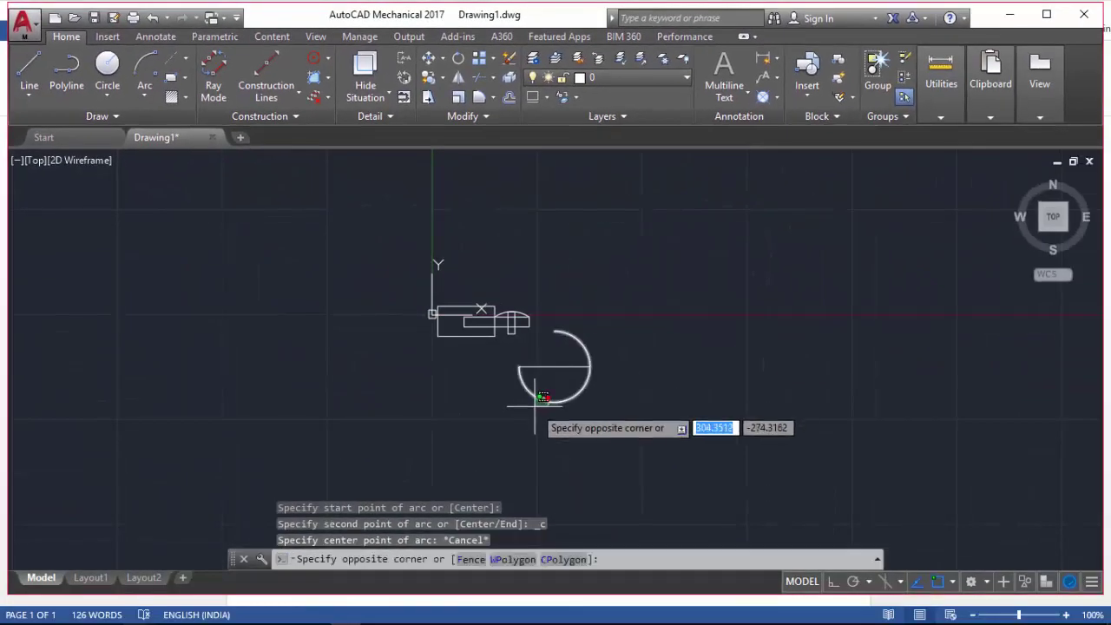
pyautogui.click(531, 404)
pyautogui.press('Delete')
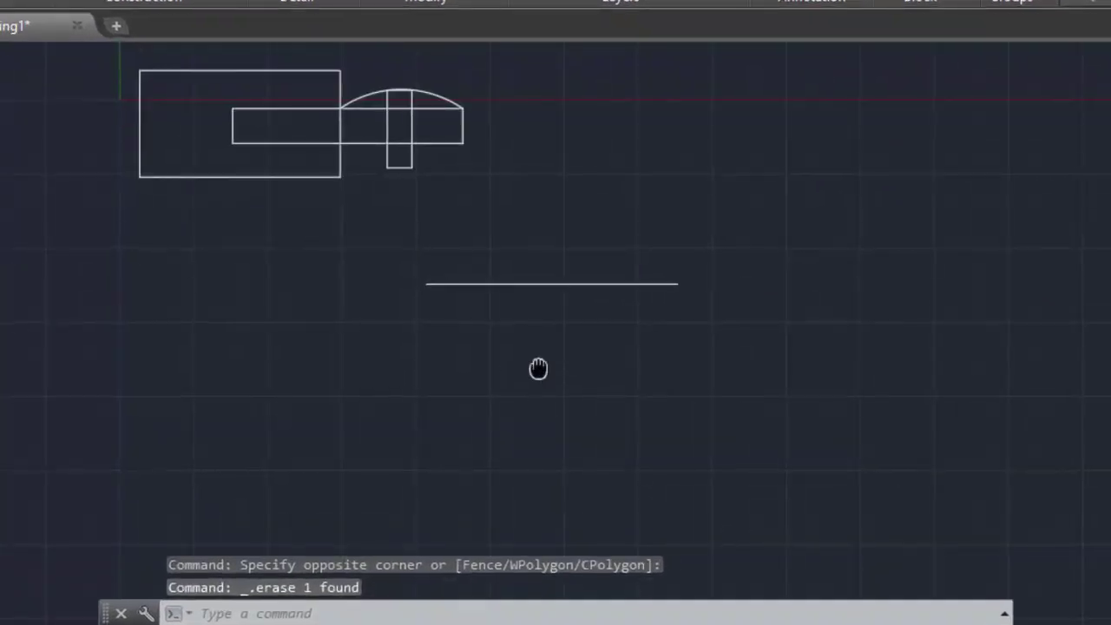
# Draw a Start, Center, Angle arc from the line's left end, centred on its midpoint, with a 45° angle.
pyautogui.click(59, 13)
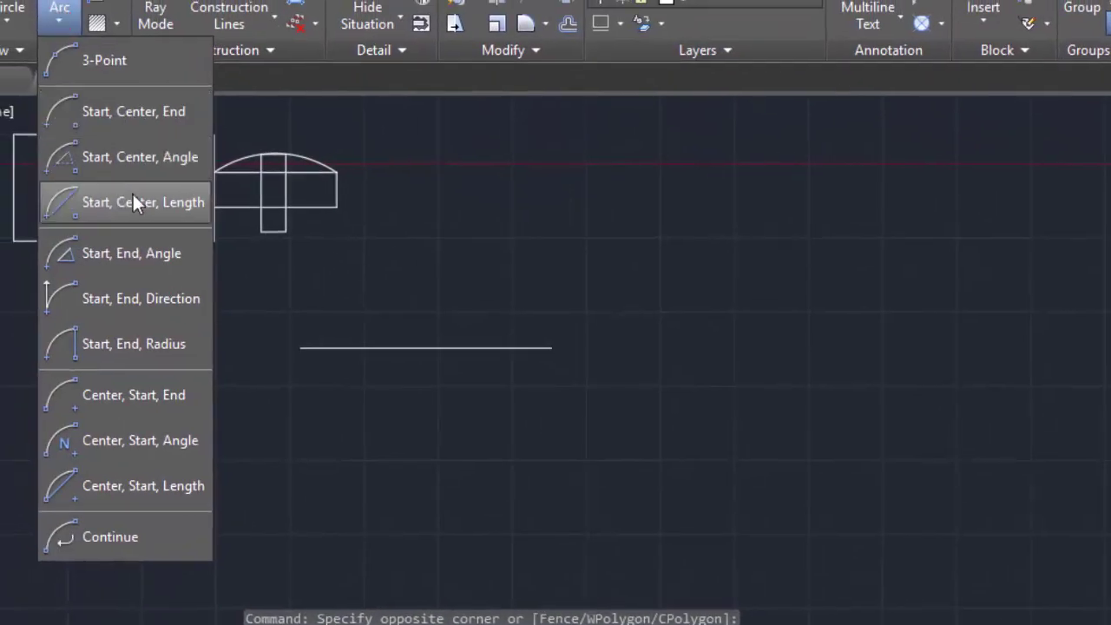
pyautogui.click(147, 161)
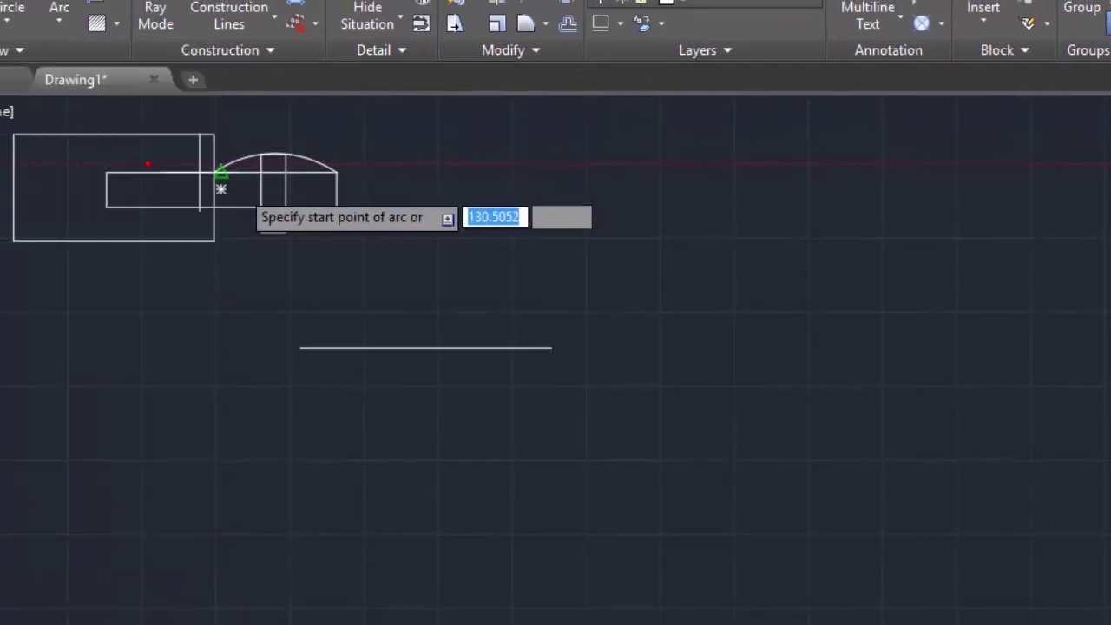
pyautogui.click(299, 347)
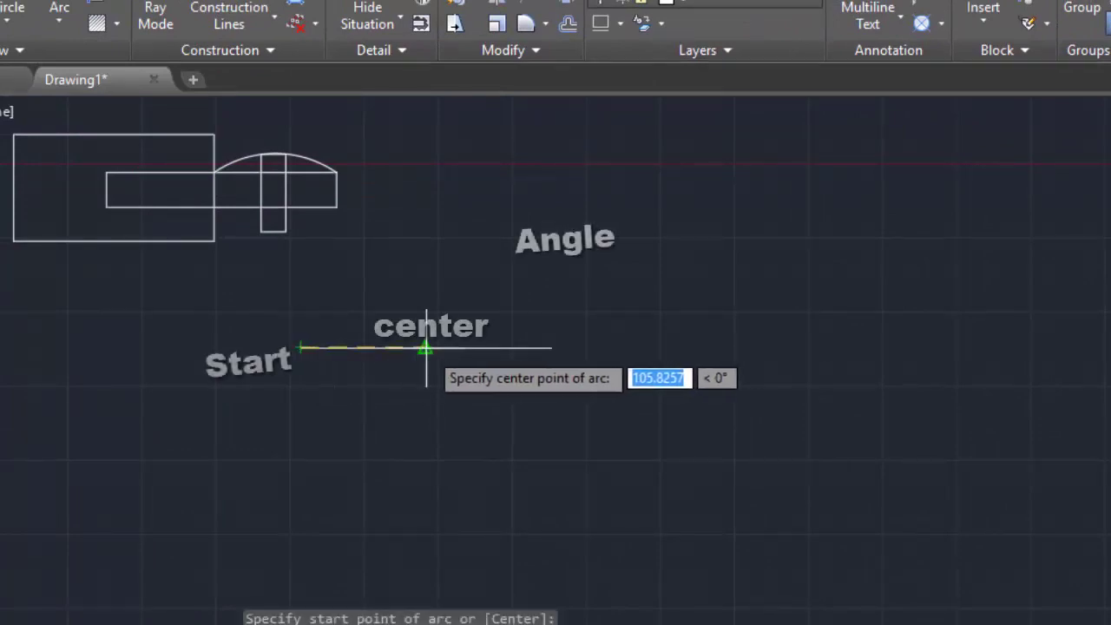
pyautogui.click(425, 347)
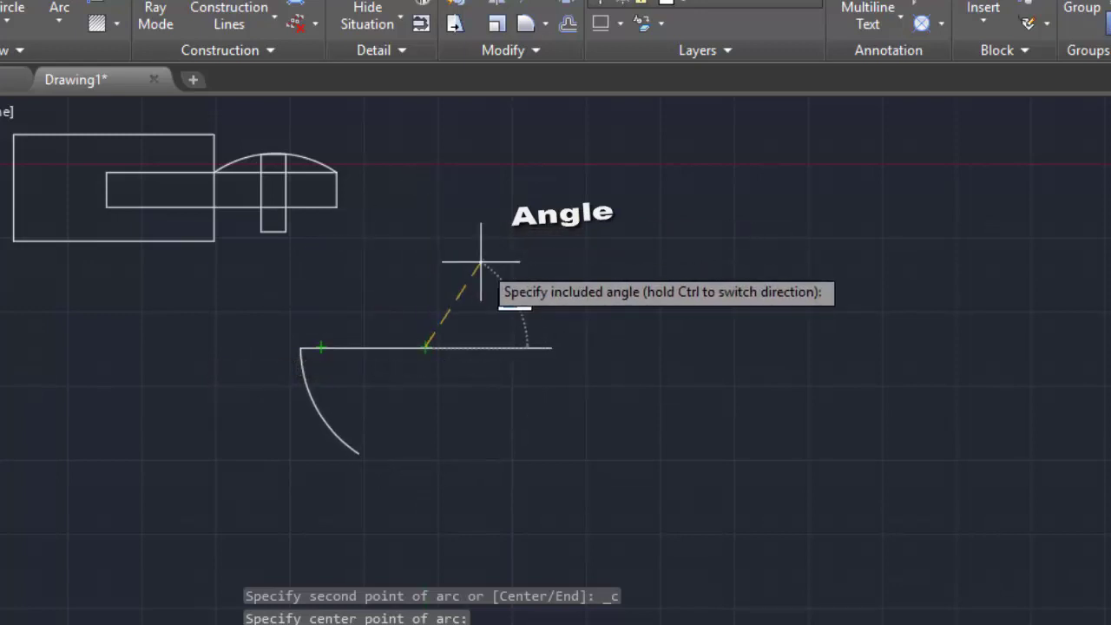
pyautogui.write('45')
pyautogui.press('Return')
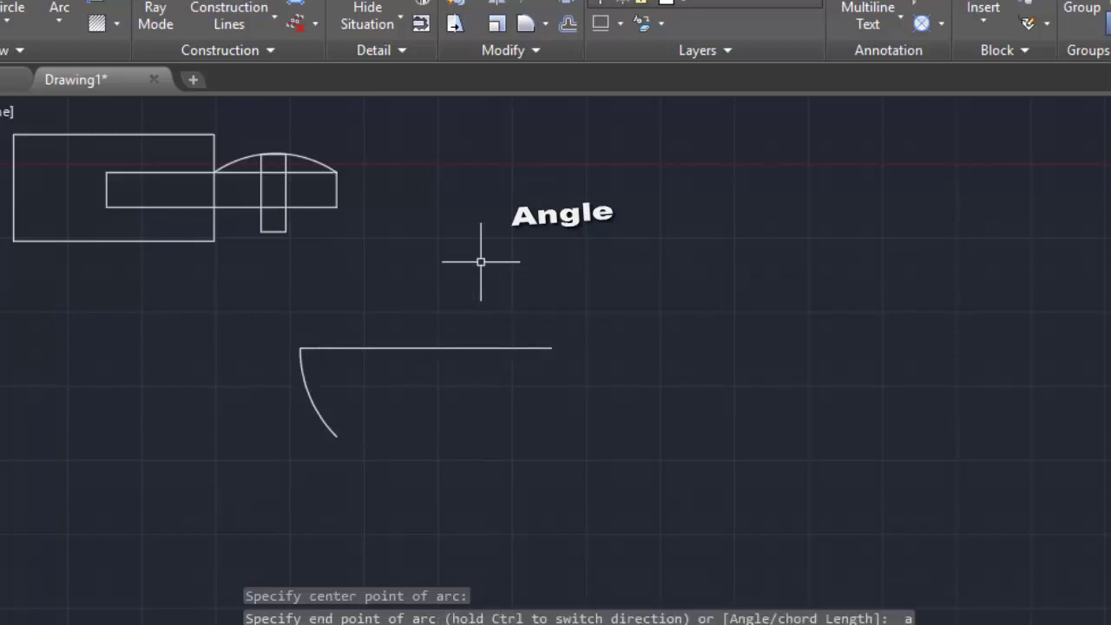
# Draw a line from the arc's centre point to its far end.
pyautogui.write('l')
pyautogui.press('Return')
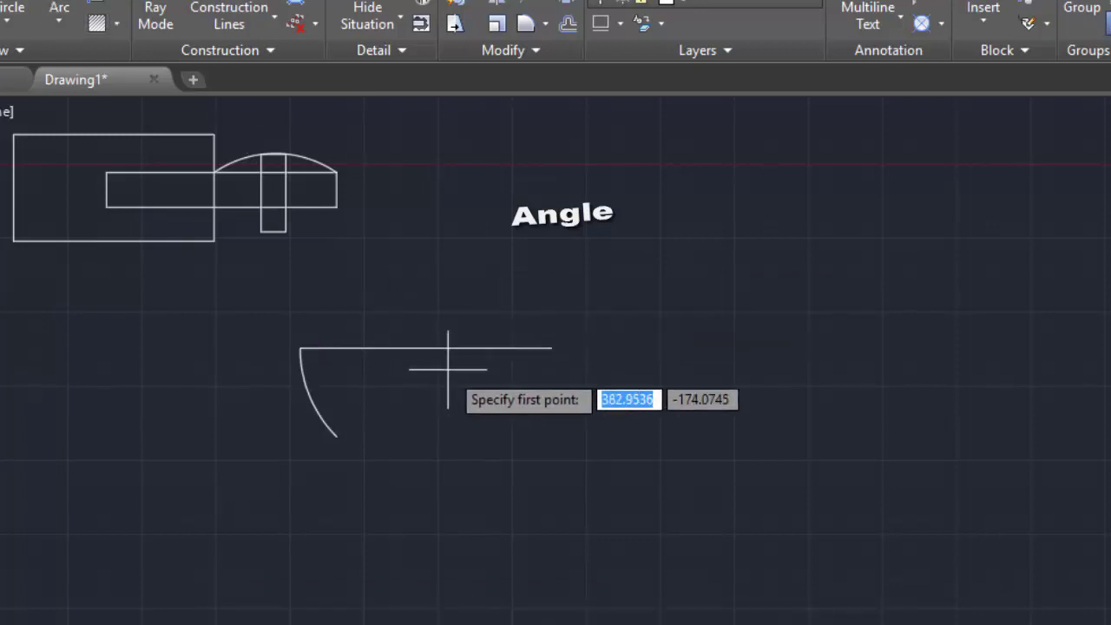
pyautogui.click(423, 347)
pyautogui.click(337, 432)
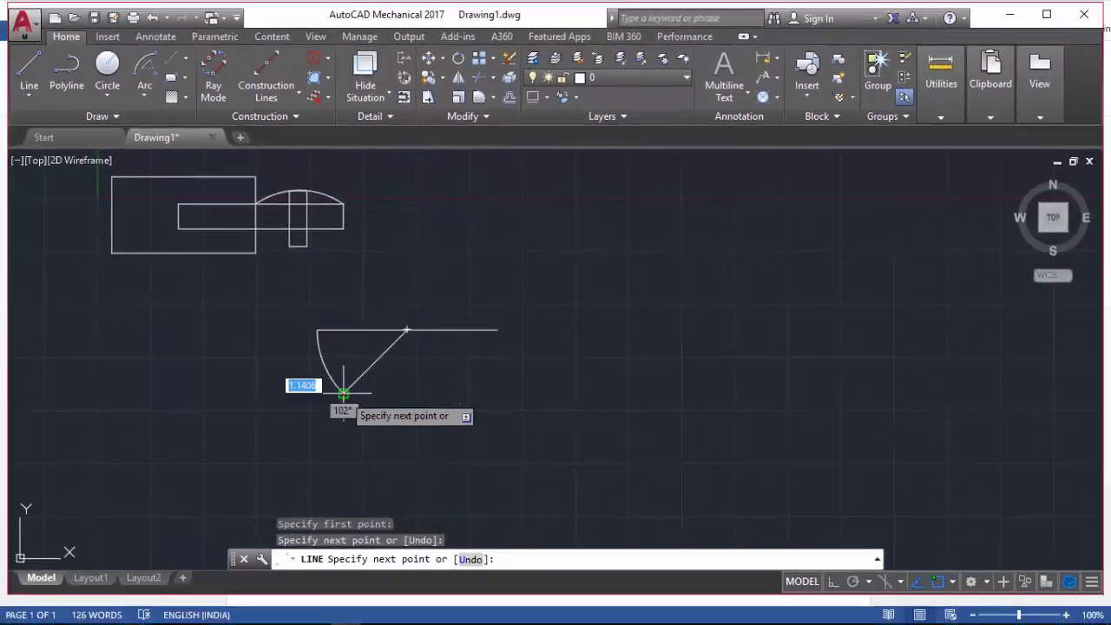
pyautogui.press('Escape')
# Window-select the 45° arc and diagonal line and delete them.
pyautogui.scroll(2, 373, 374)
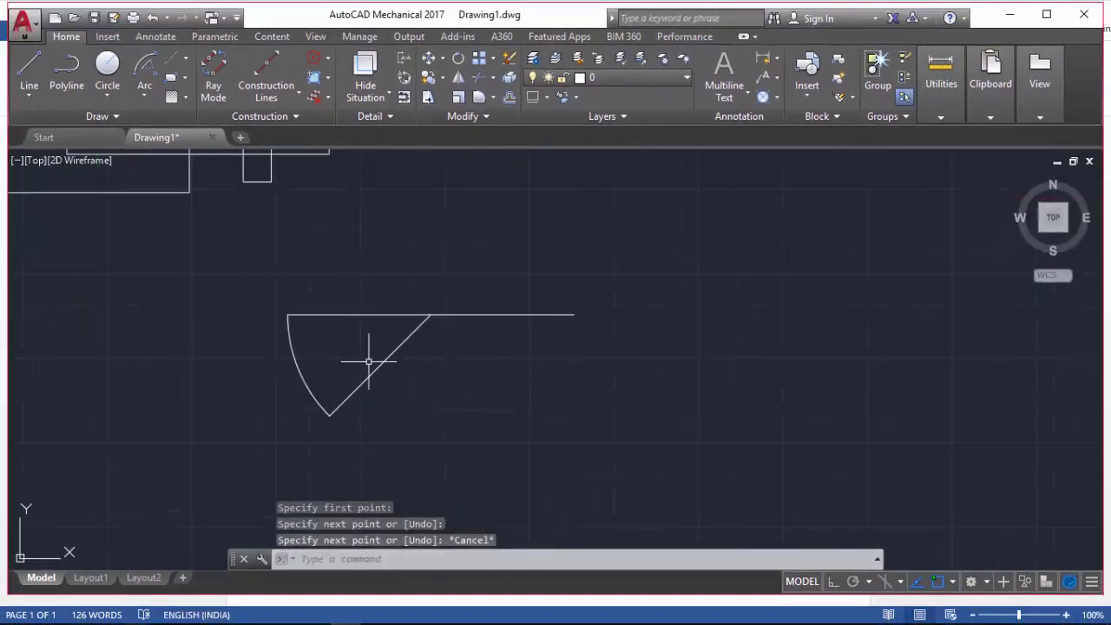
pyautogui.click(416, 382)
pyautogui.click(248, 454)
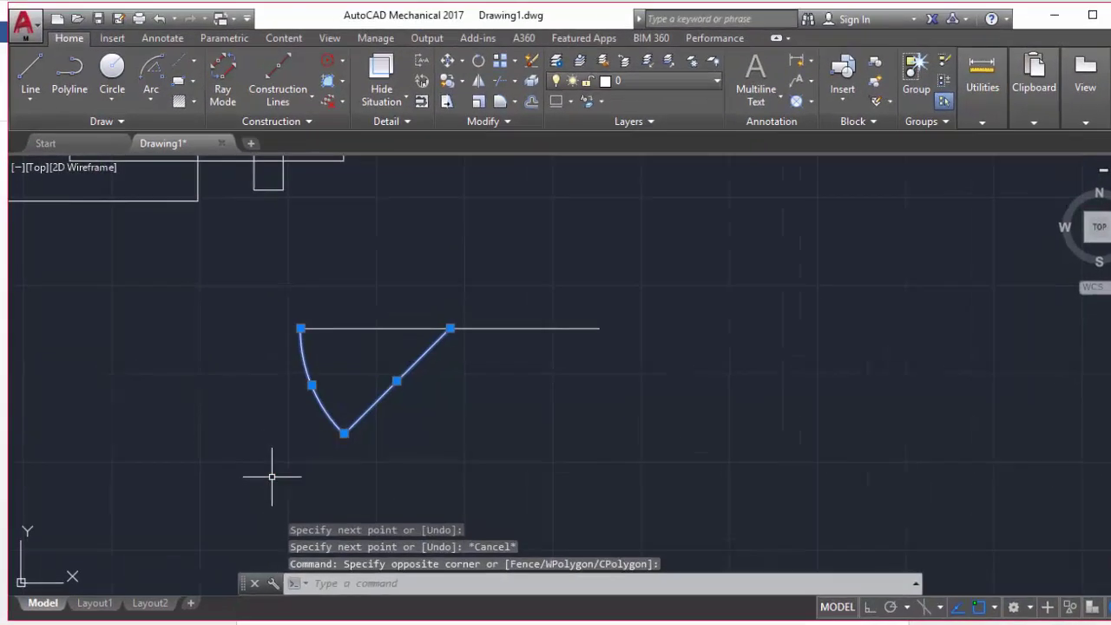
pyautogui.press('Delete')
pyautogui.click(199, 132)
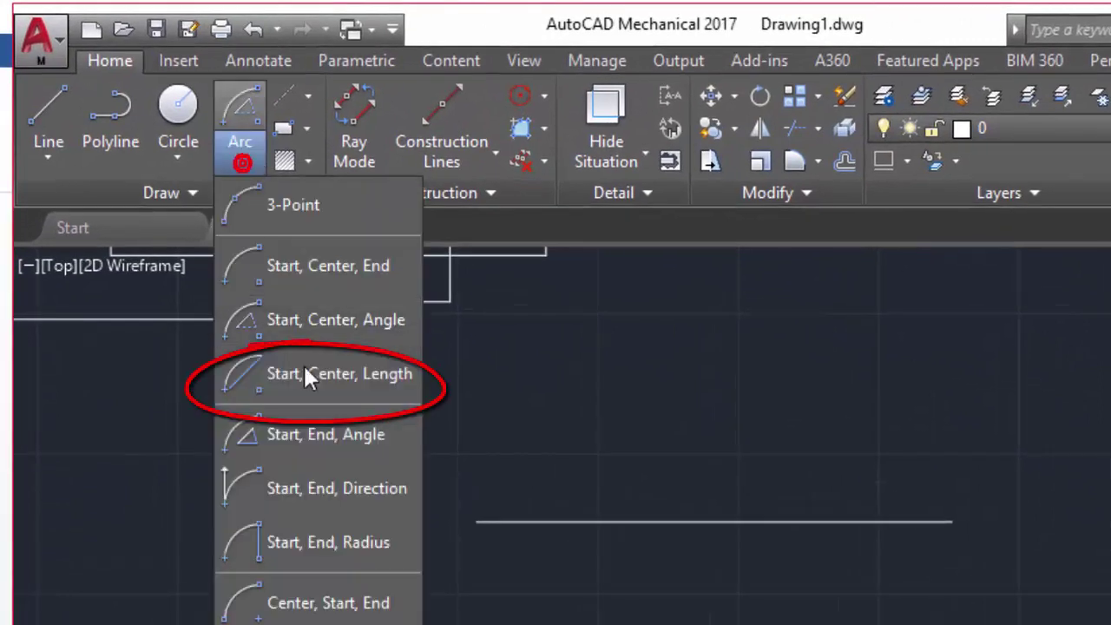
pyautogui.click(305, 374)
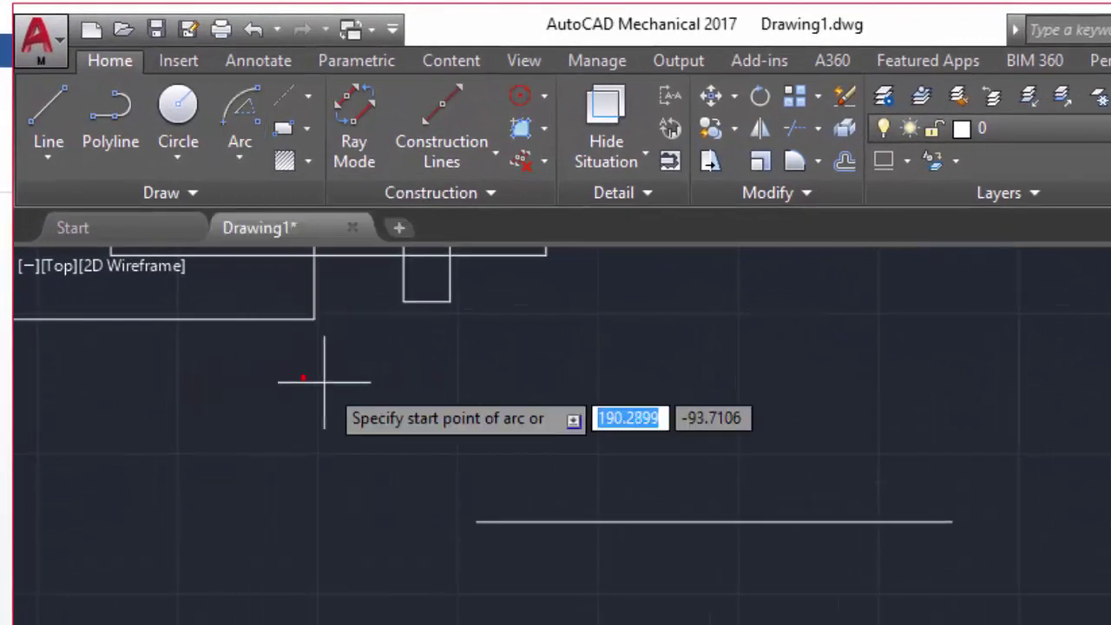
pyautogui.click(476, 521)
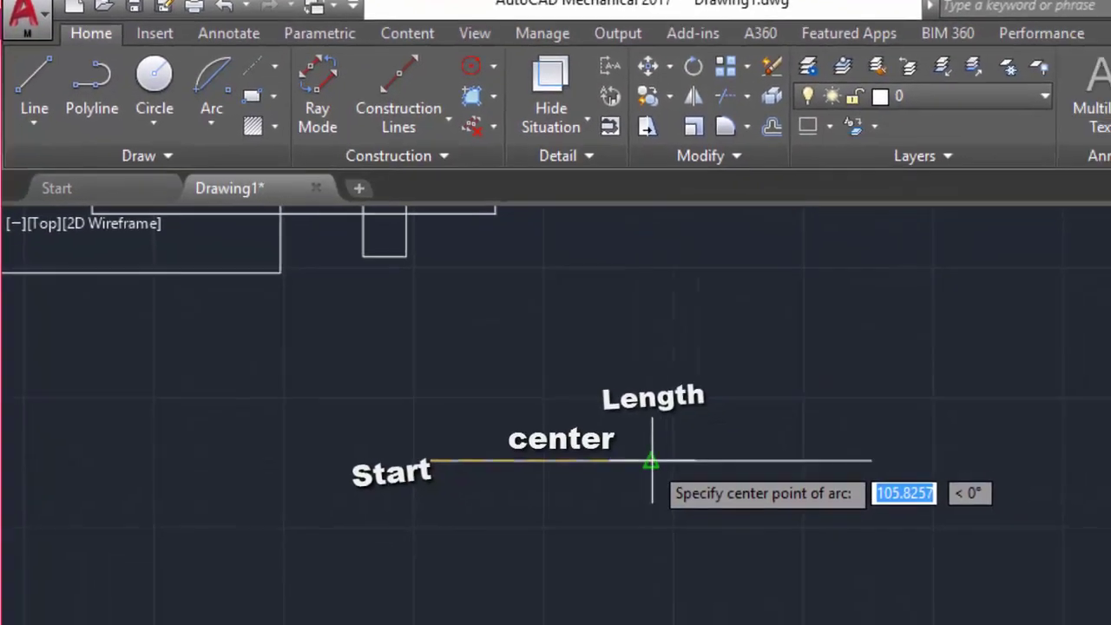
pyautogui.click(713, 522)
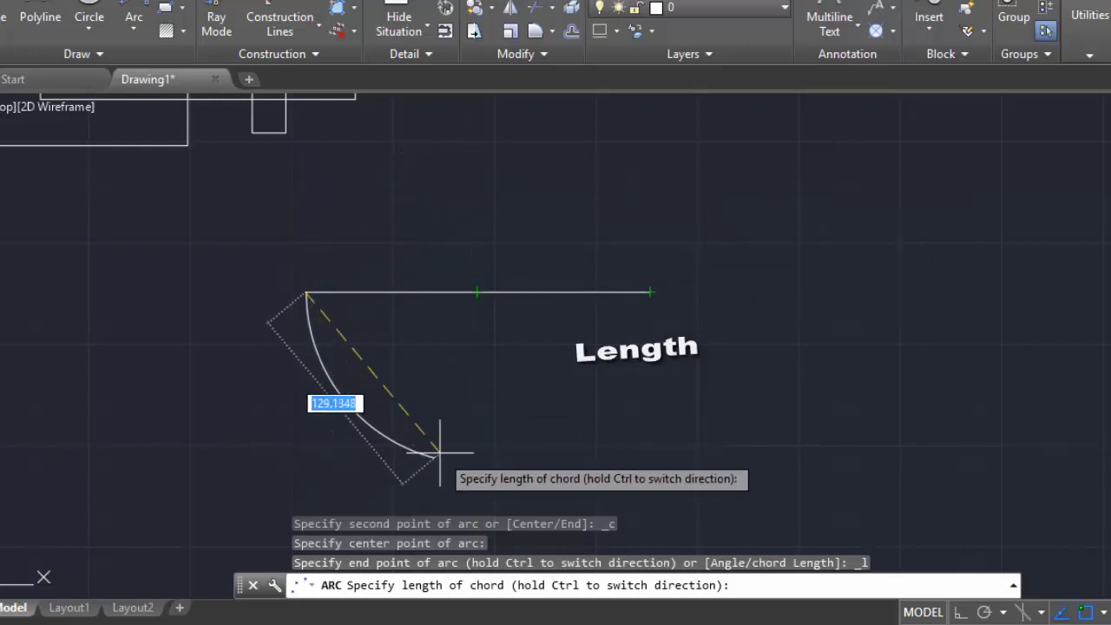
pyautogui.press('Escape')
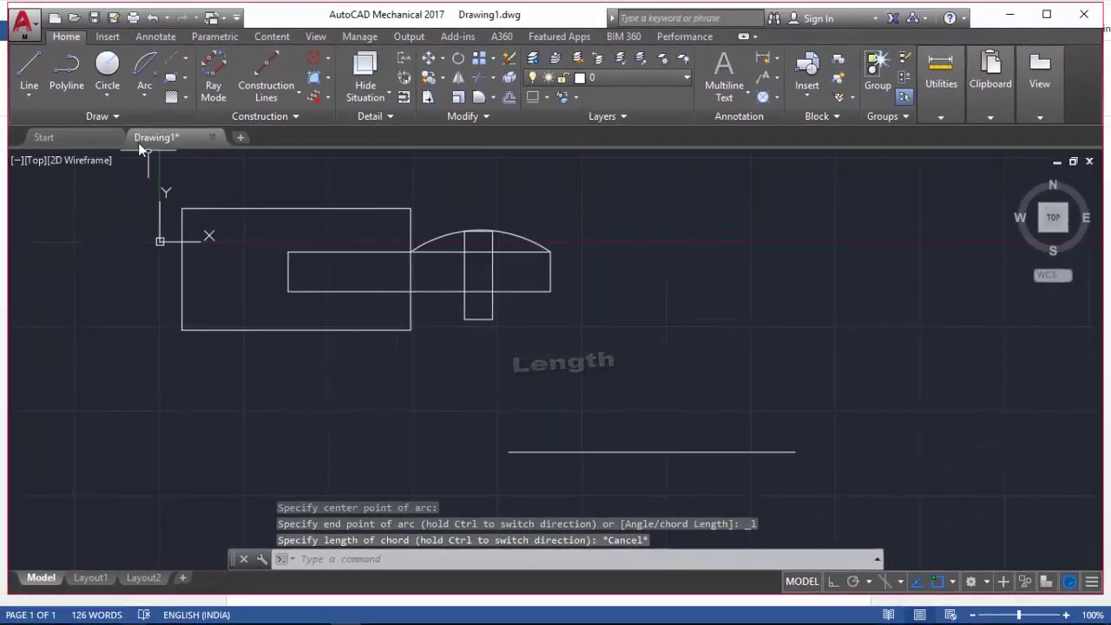
# Draw a Start, Center, Length arc from the rectangle's top-left corner, centred on its top-edge midpoint.
pyautogui.press('Return')
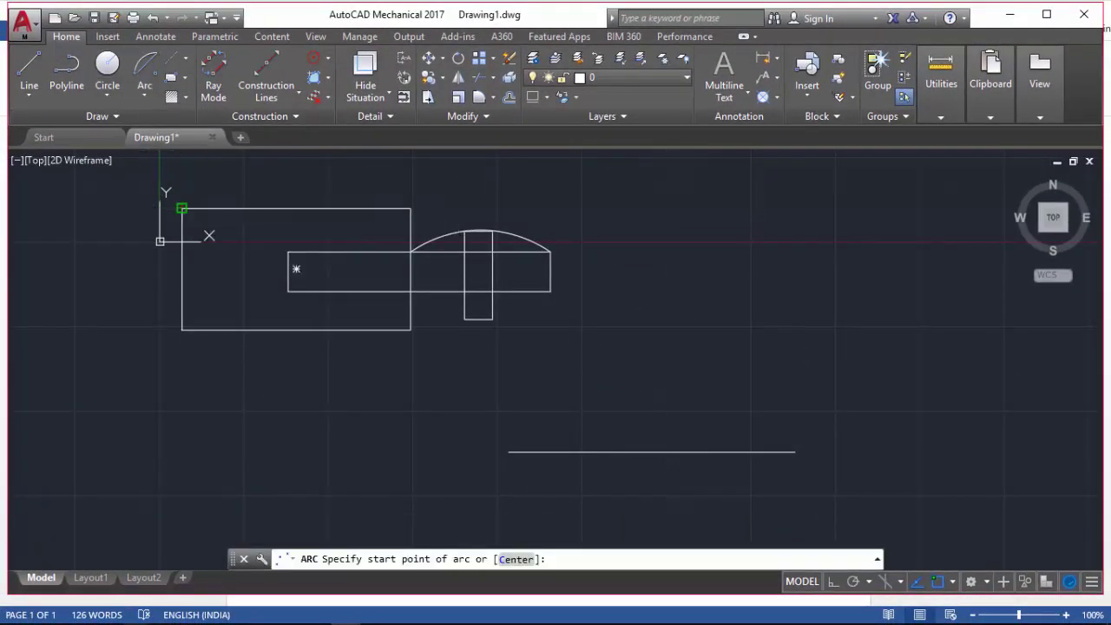
pyautogui.click(181, 209)
pyautogui.click(296, 208)
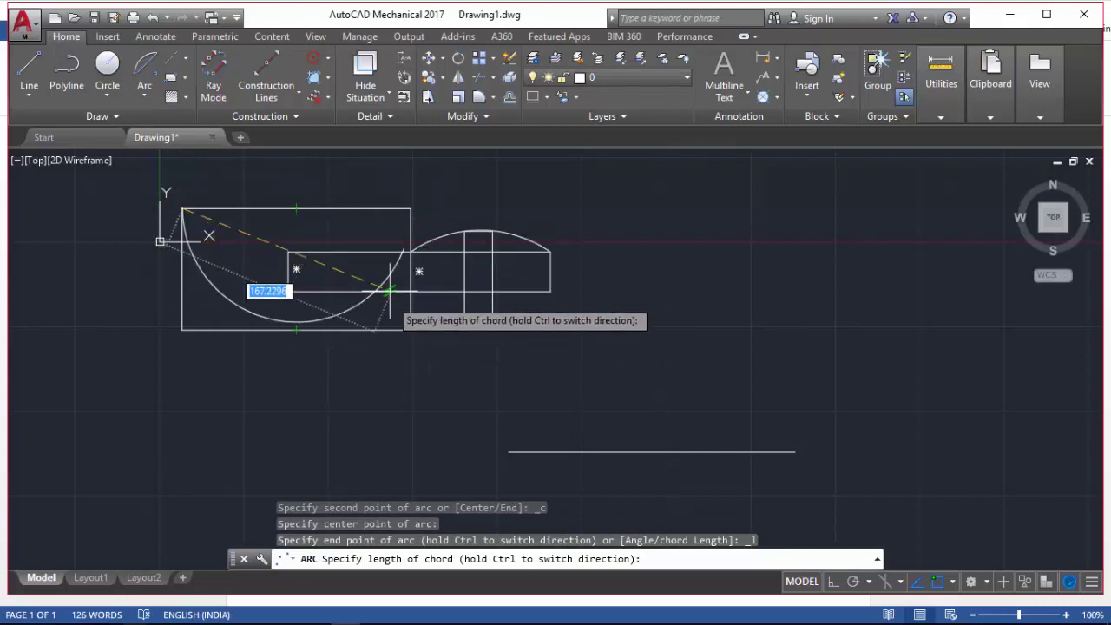
pyautogui.scroll(3, 373, 296)
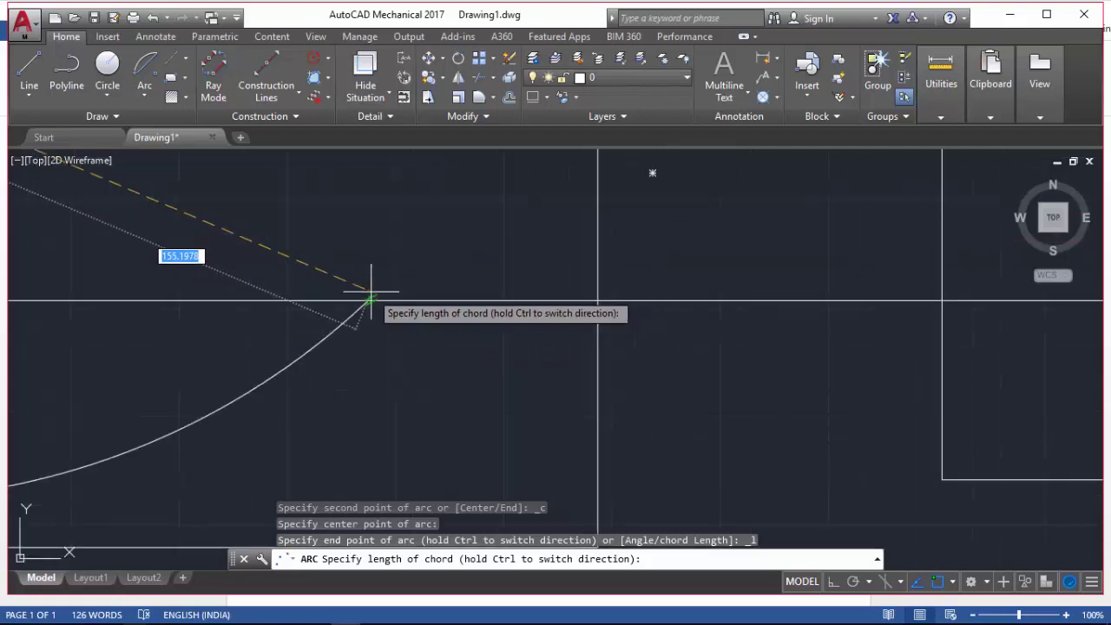
pyautogui.scroll(1, 369, 300)
pyautogui.scroll(1, 338, 304)
pyautogui.scroll(-1, 338, 304)
pyautogui.click(338, 303)
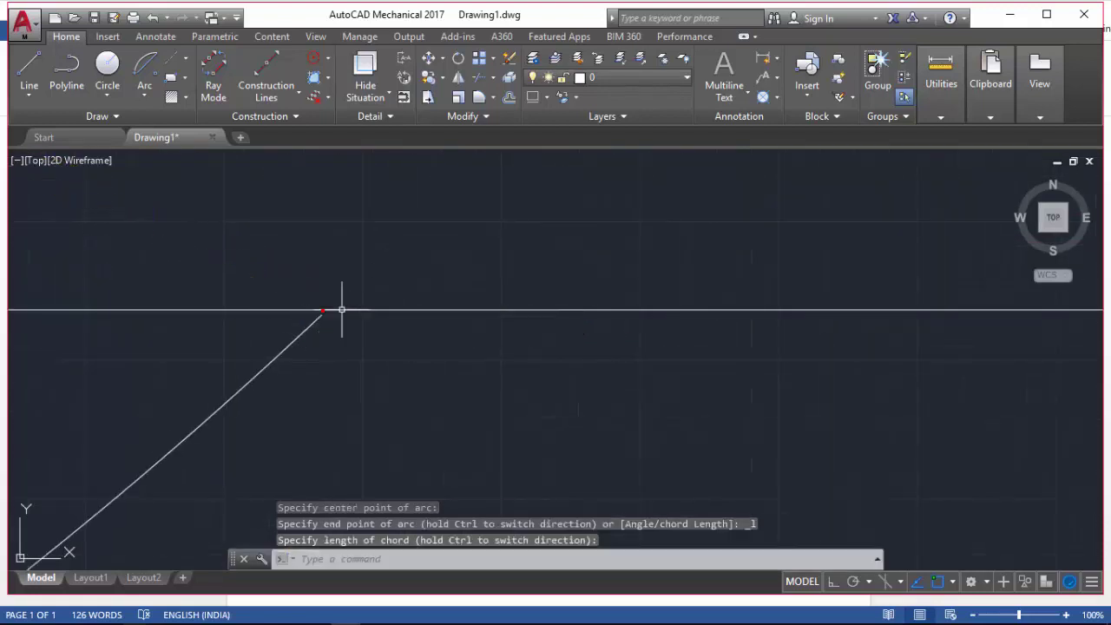
pyautogui.scroll(-3, 373, 308)
pyautogui.scroll(-2, 399, 319)
pyautogui.scroll(3, 382, 322)
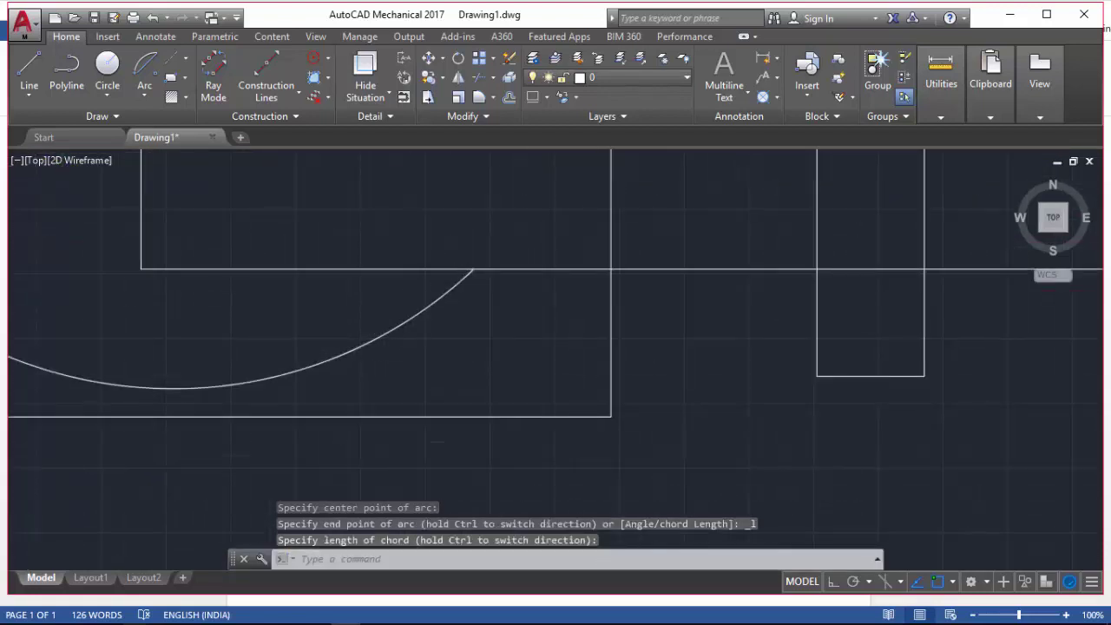
pyautogui.scroll(2, 456, 243)
# Select the new arc to inspect its grips, then clear the selection.
pyautogui.click(446, 231)
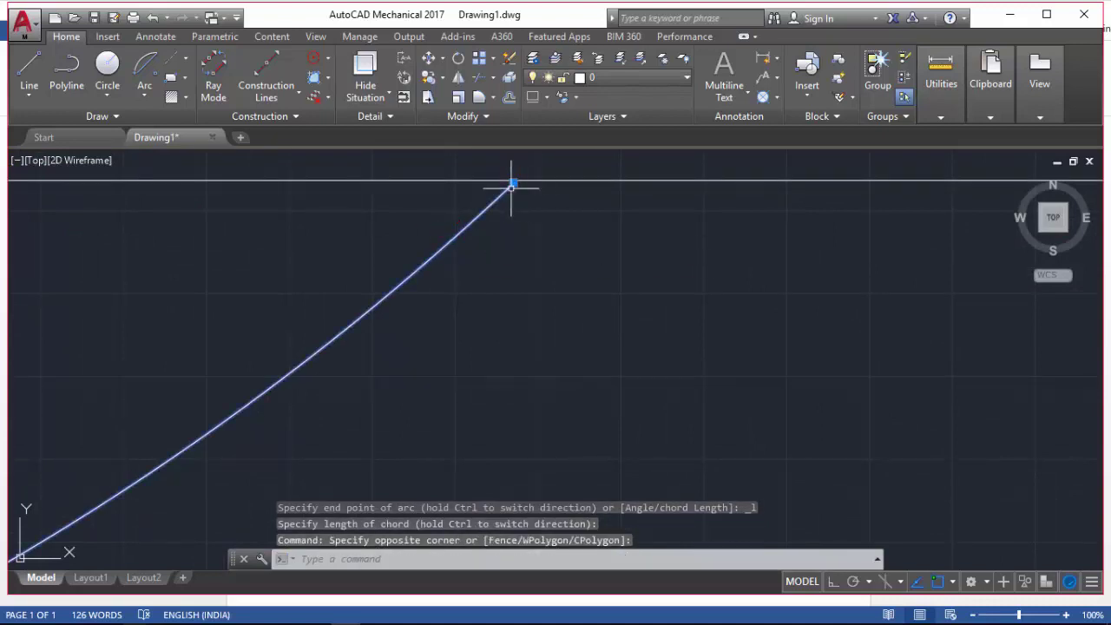
pyautogui.scroll(2, 512, 185)
pyautogui.moveTo(504, 168); pyautogui.dragTo(479, 321, button='middle')
pyautogui.click(474, 283)
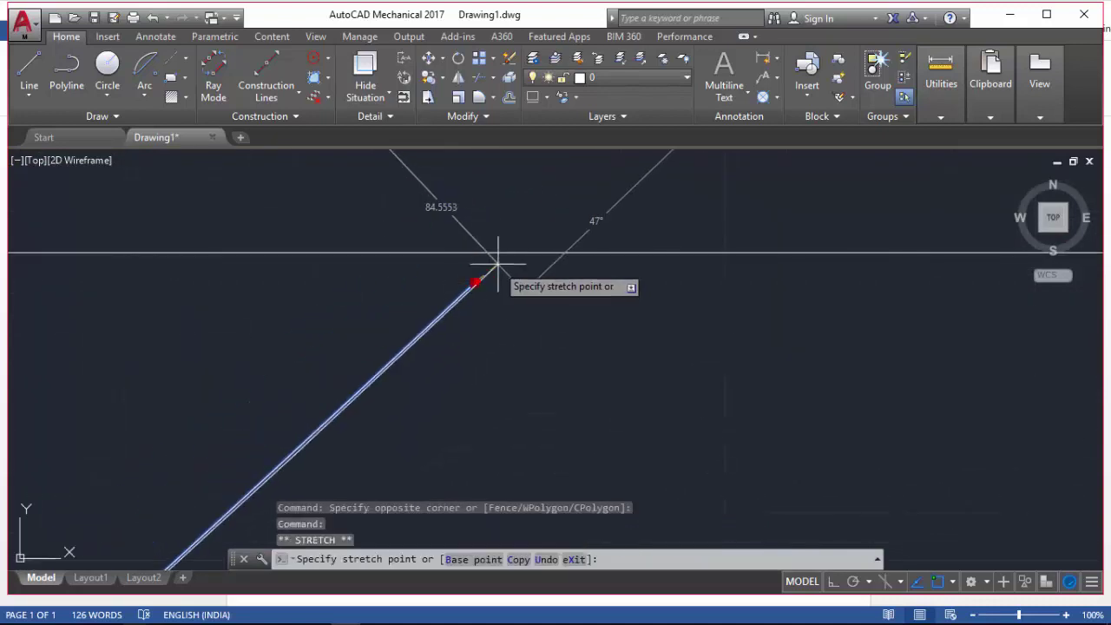
pyautogui.press('Escape')
pyautogui.moveTo(494, 252); pyautogui.dragTo(490, 360, button='middle')
pyautogui.scroll(-5, 547, 392)
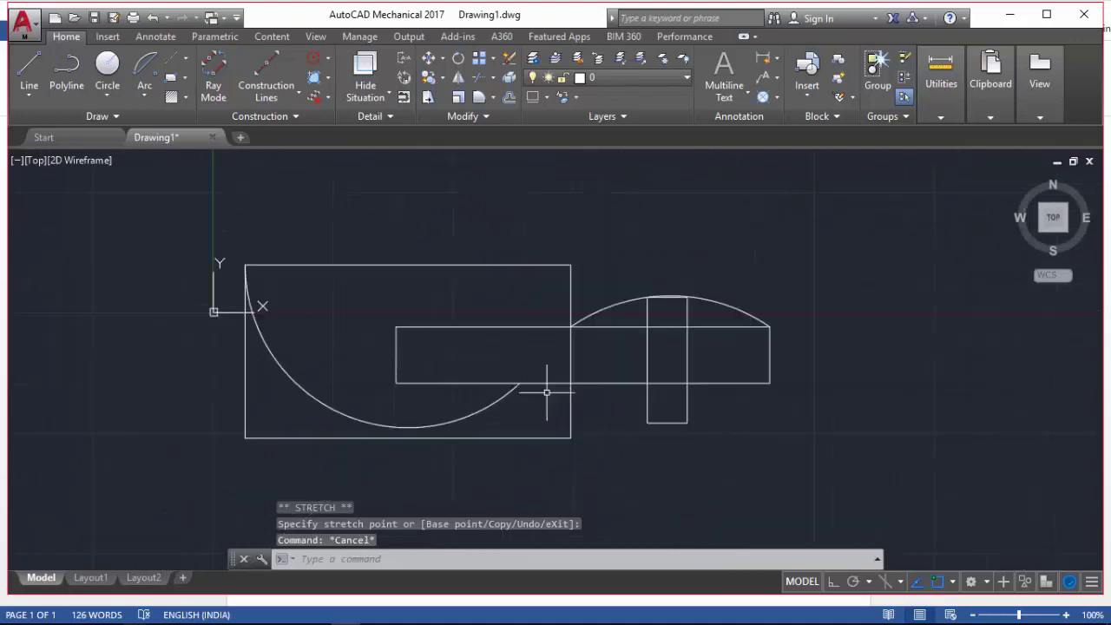
pyautogui.moveTo(544, 435); pyautogui.dragTo(579, 353, button='middle')
pyautogui.click(392, 319)
pyautogui.click(377, 326)
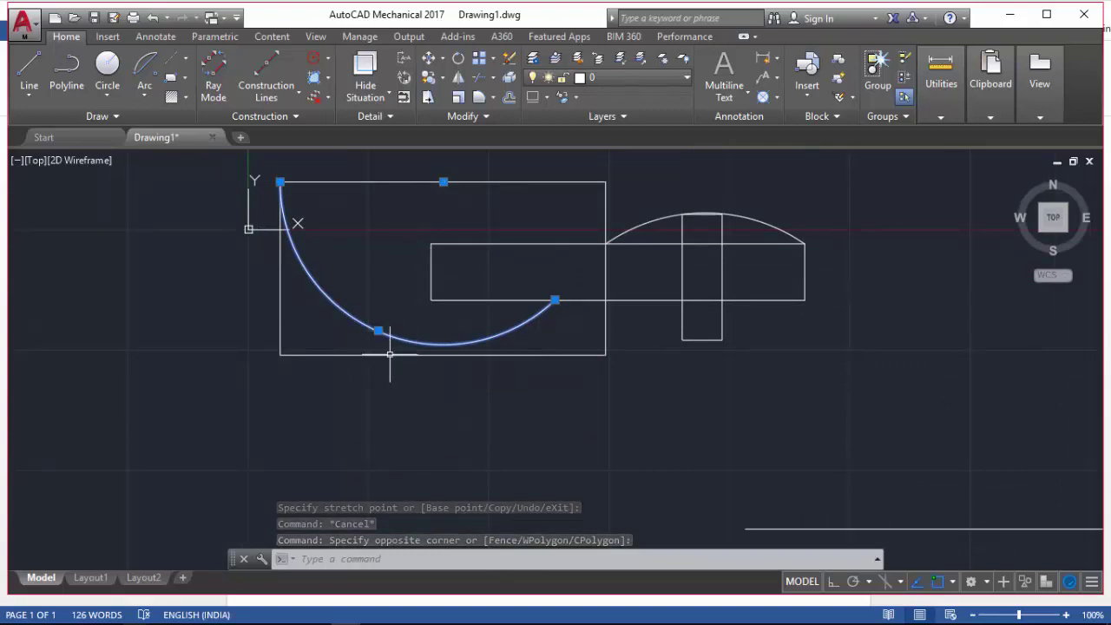
pyautogui.press('Escape')
pyautogui.click(136, 613)
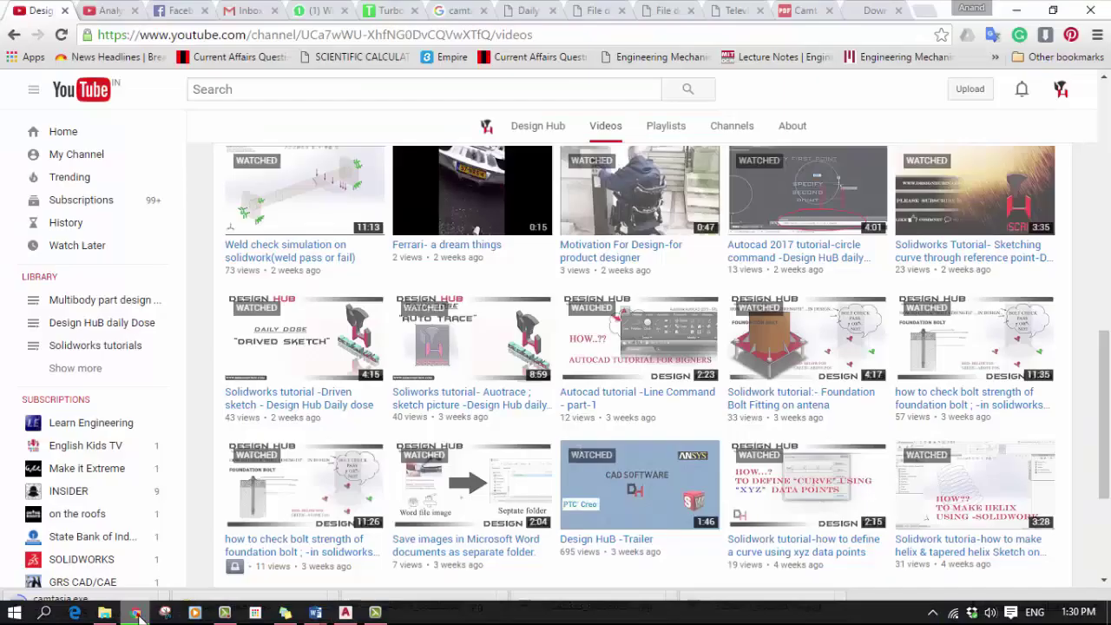
pyautogui.click(136, 614)
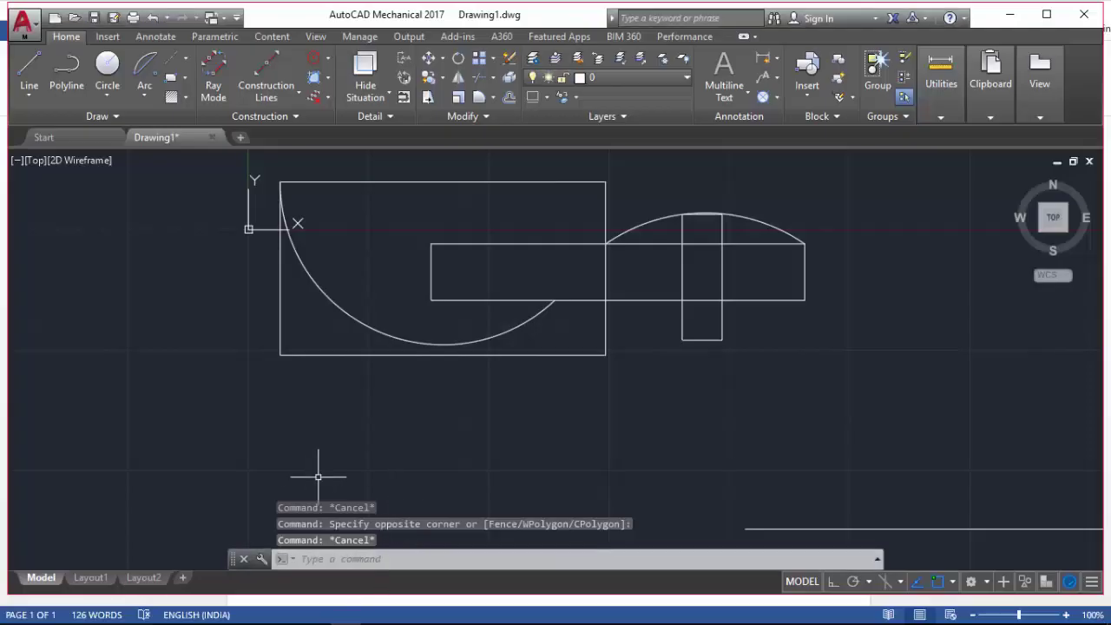
pyautogui.click(143, 97)
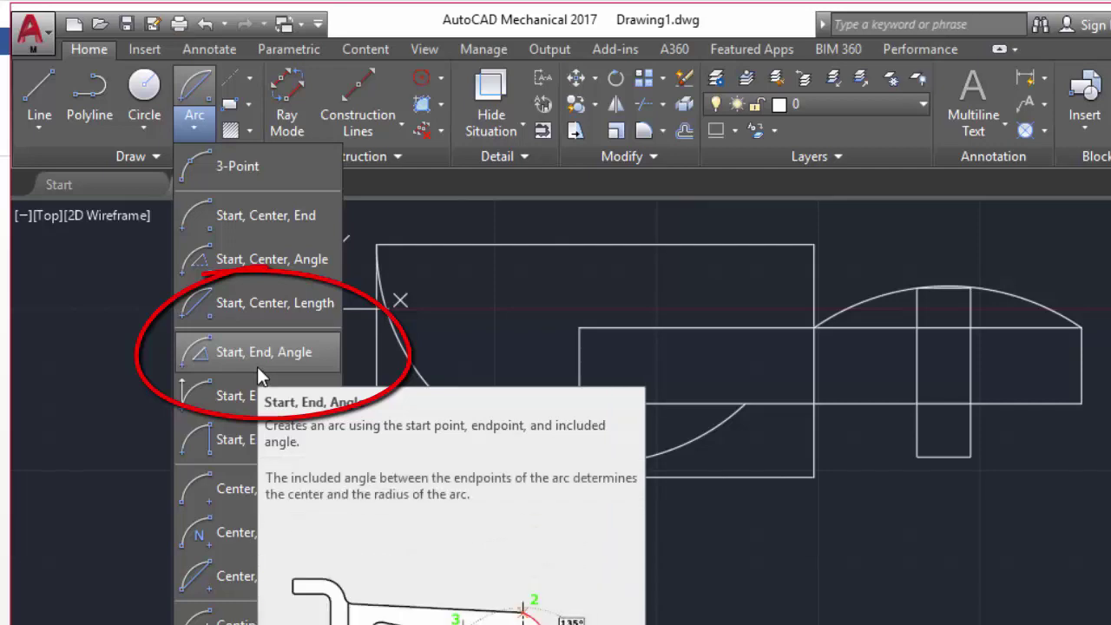
pyautogui.click(257, 366)
pyautogui.moveTo(493, 463); pyautogui.dragTo(303, 278, button='middle')
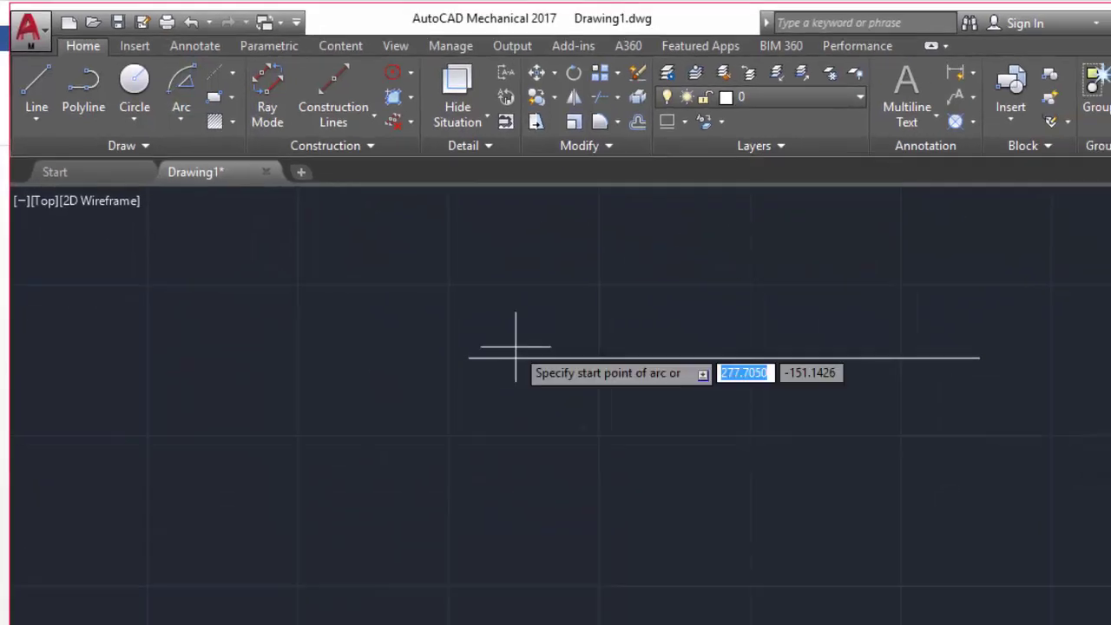
pyautogui.click(373, 285)
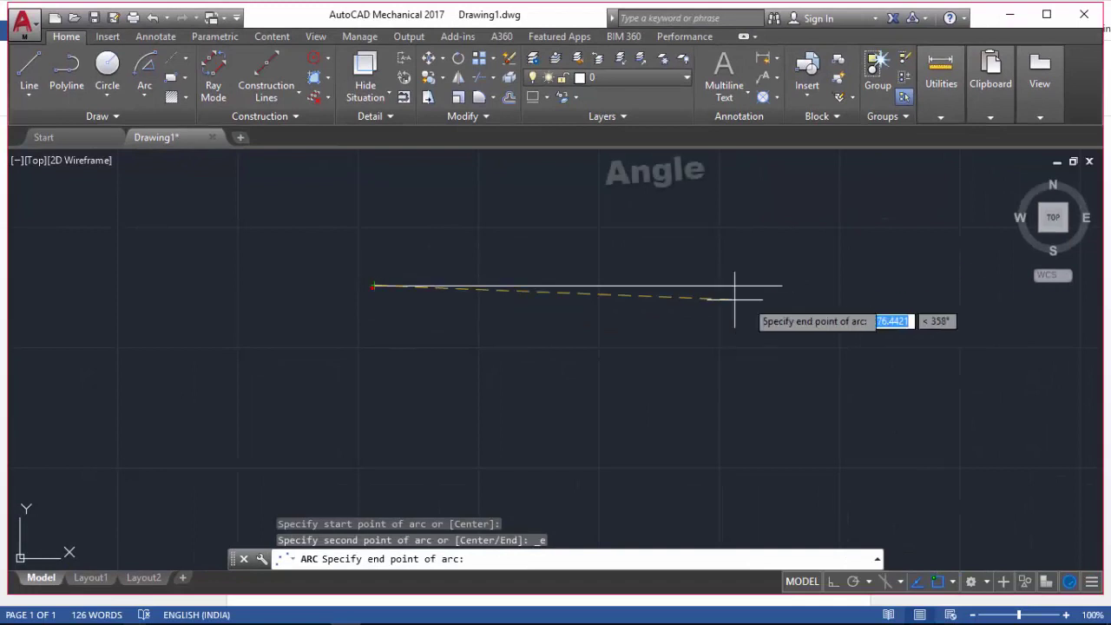
pyautogui.click(781, 285)
pyautogui.moveTo(541, 164); pyautogui.dragTo(546, 268, button='middle')
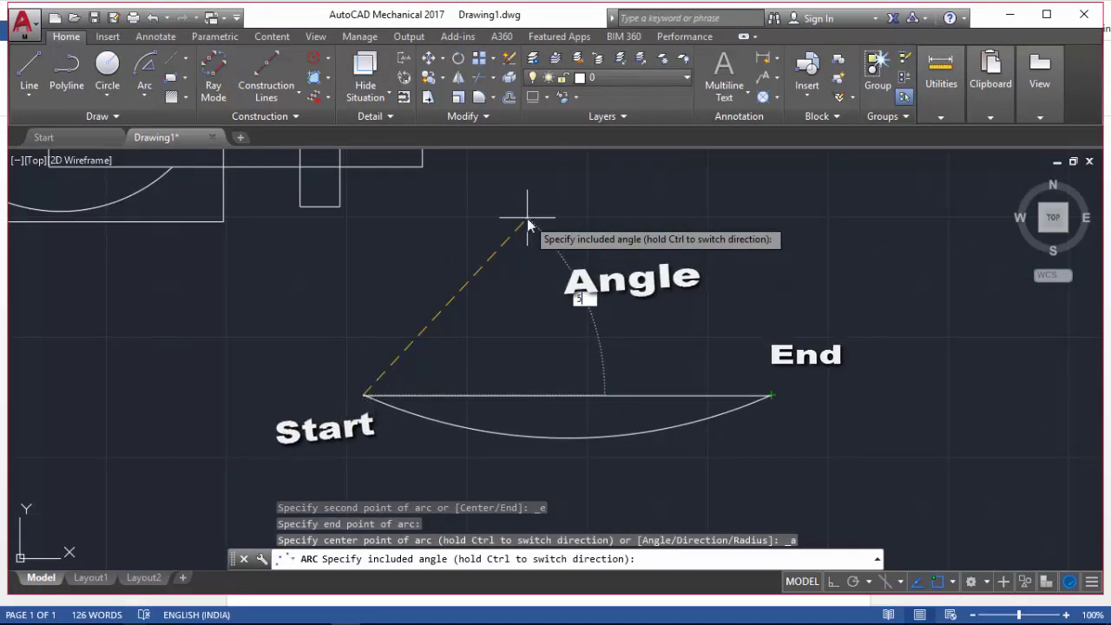
pyautogui.write('50')
pyautogui.press('Return')
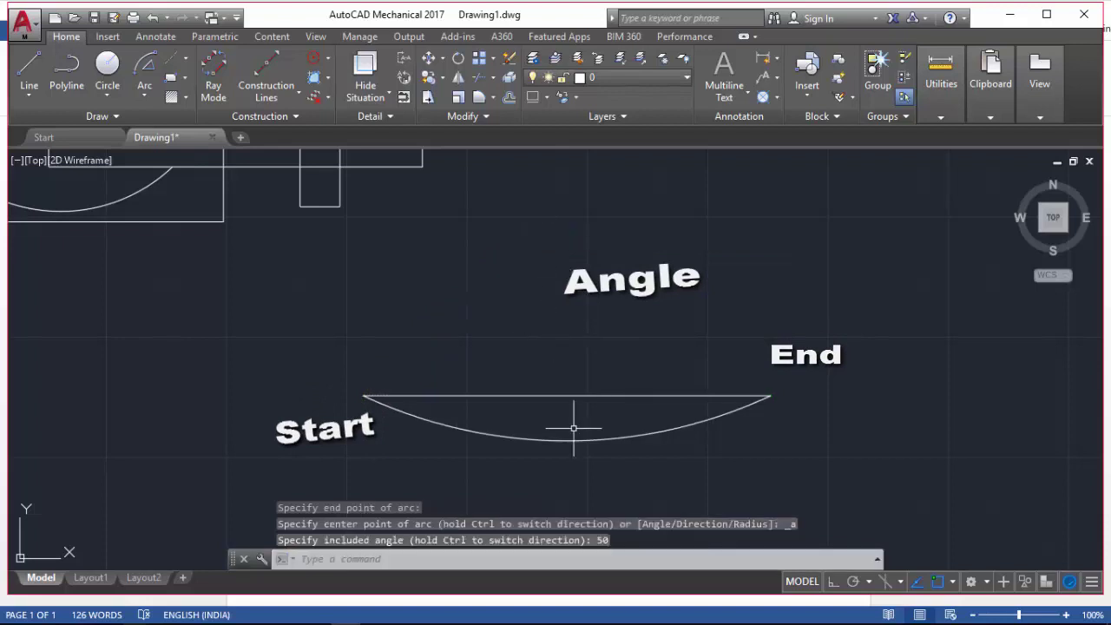
pyautogui.click(573, 428)
pyautogui.click(514, 463)
pyautogui.press('Delete')
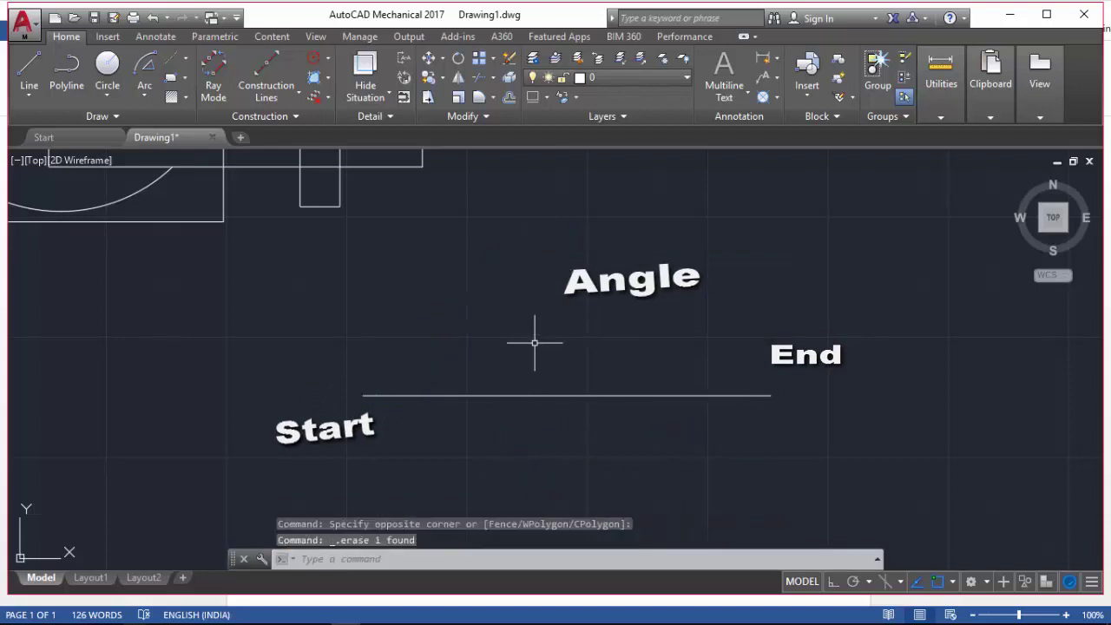
pyautogui.moveTo(287, 259); pyautogui.dragTo(417, 345, button='middle')
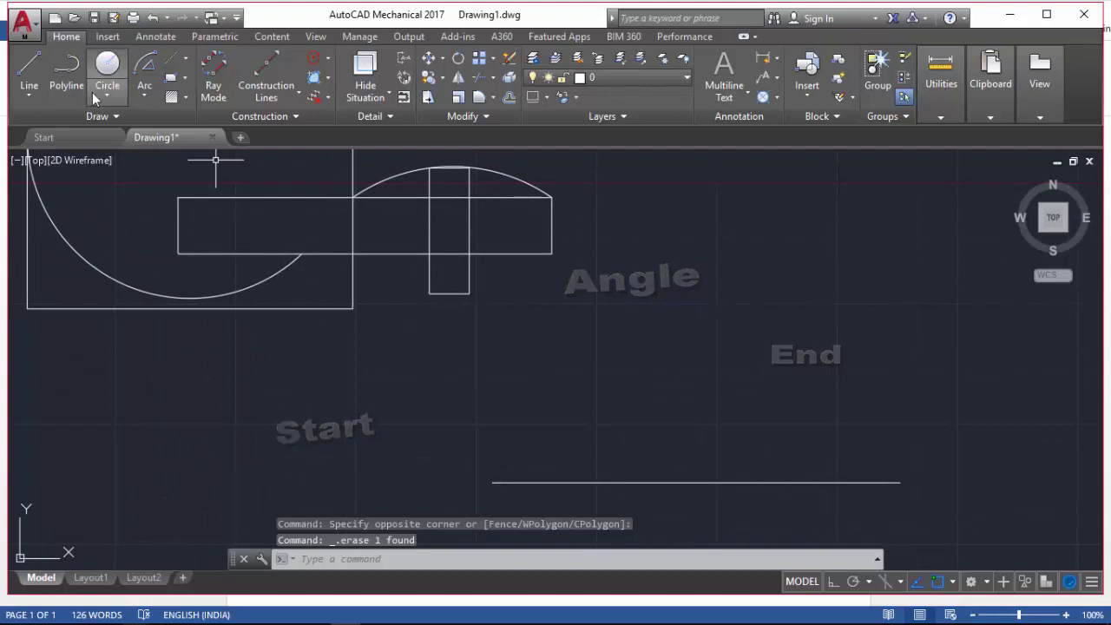
# Draw a 50° Start, End, Angle arc between the rectangle corners and delete the unwanted upper arc.
pyautogui.click(144, 64)
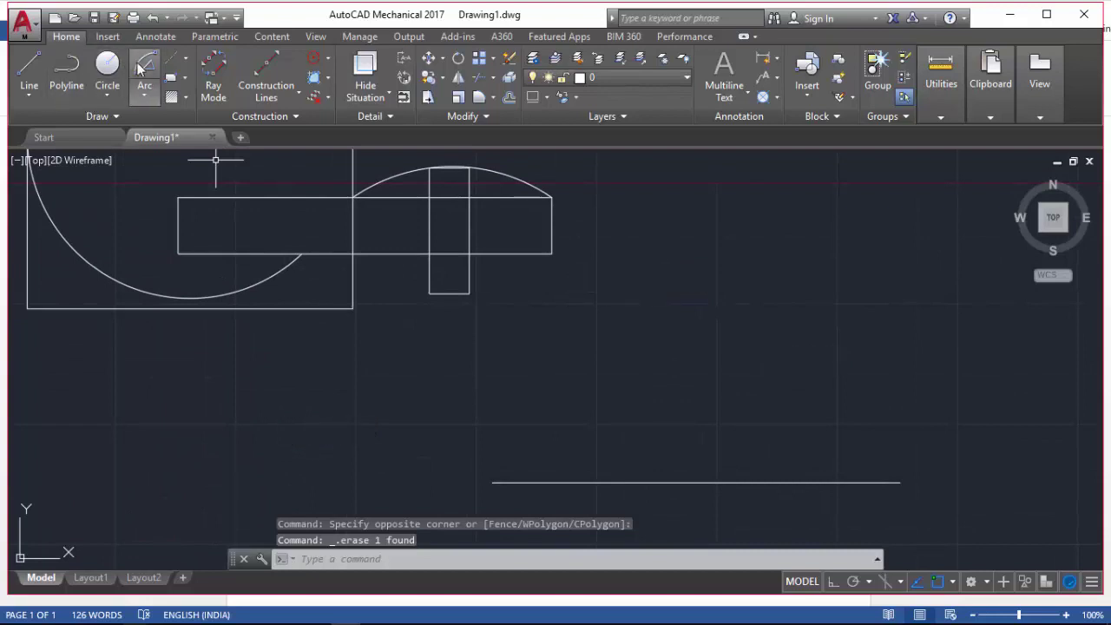
pyautogui.click(352, 255)
pyautogui.click(551, 253)
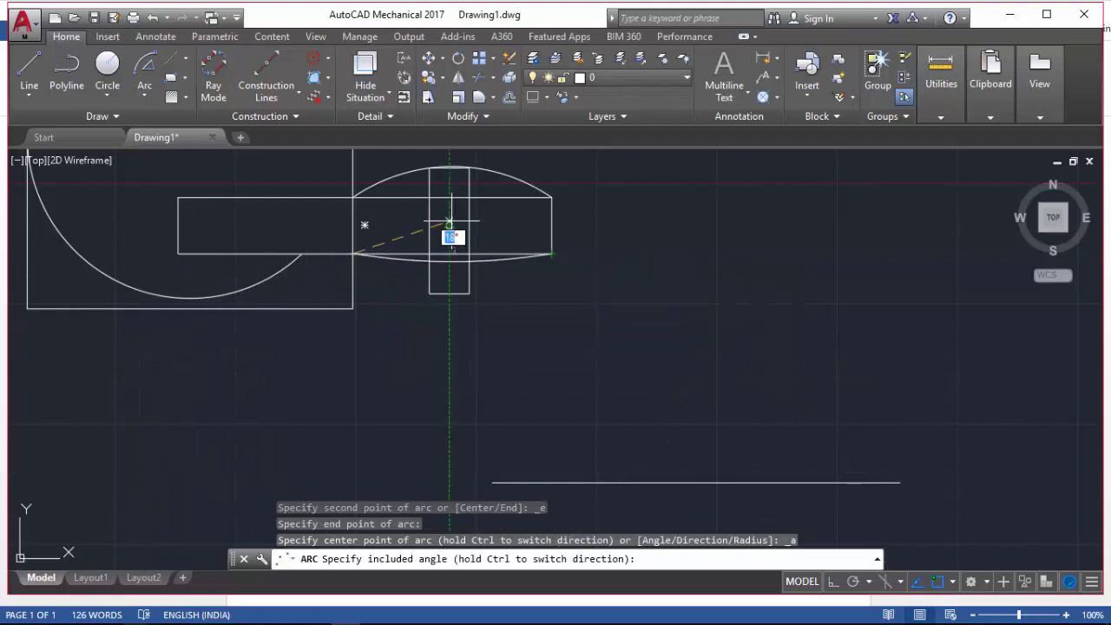
pyautogui.moveTo(451, 212); pyautogui.dragTo(453, 257, button='middle')
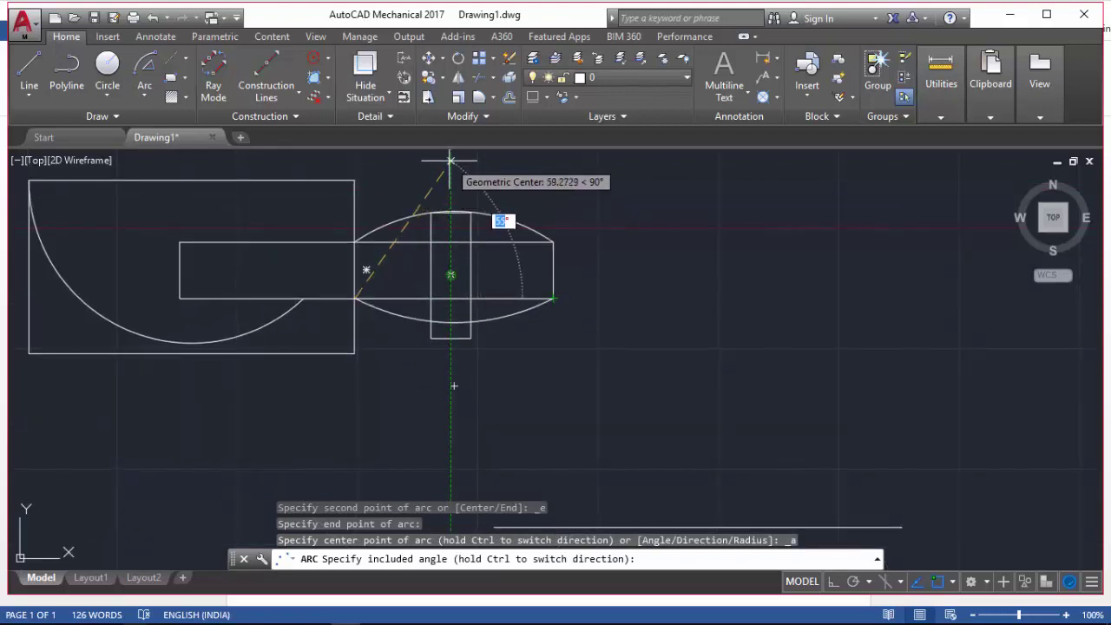
pyautogui.moveTo(450, 185); pyautogui.dragTo(442, 217, button='middle')
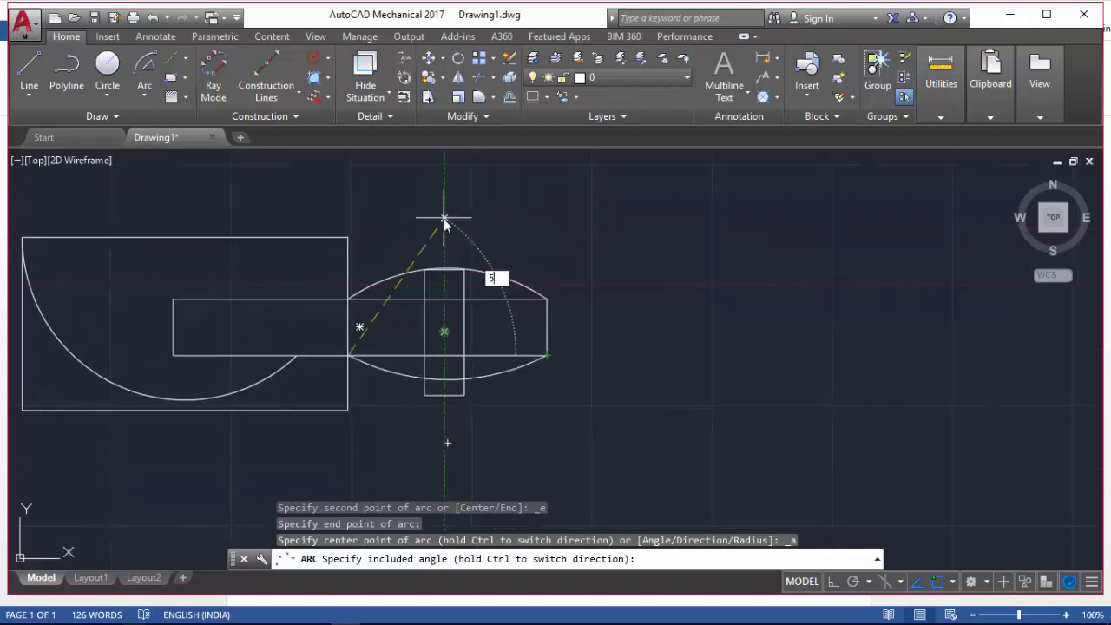
pyautogui.write('0')
pyautogui.press('Return')
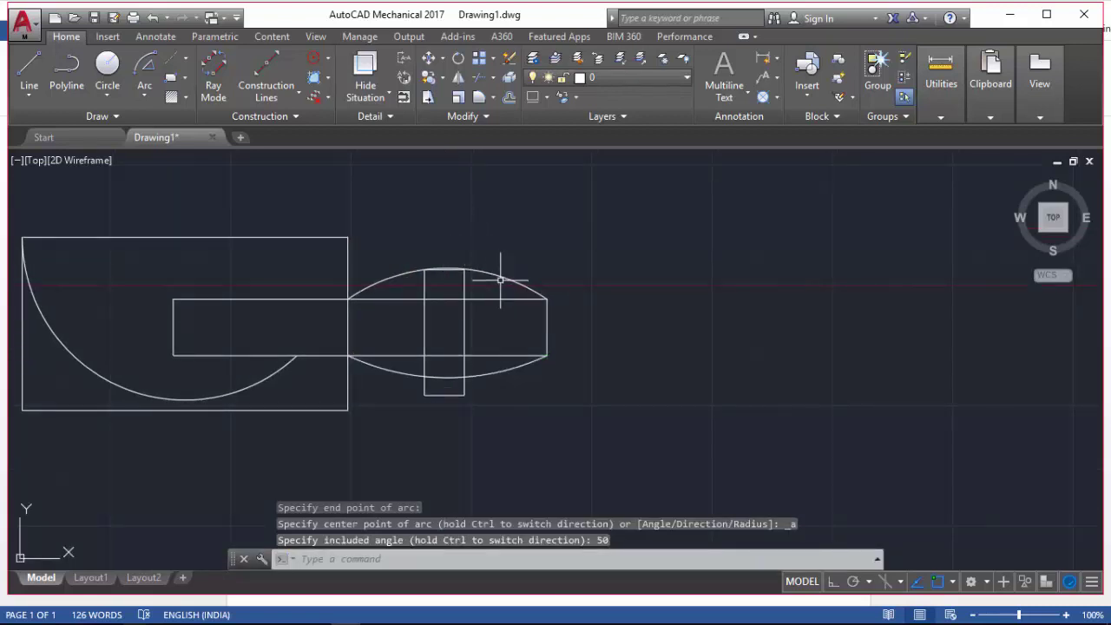
pyautogui.click(500, 279)
pyautogui.press('Delete')
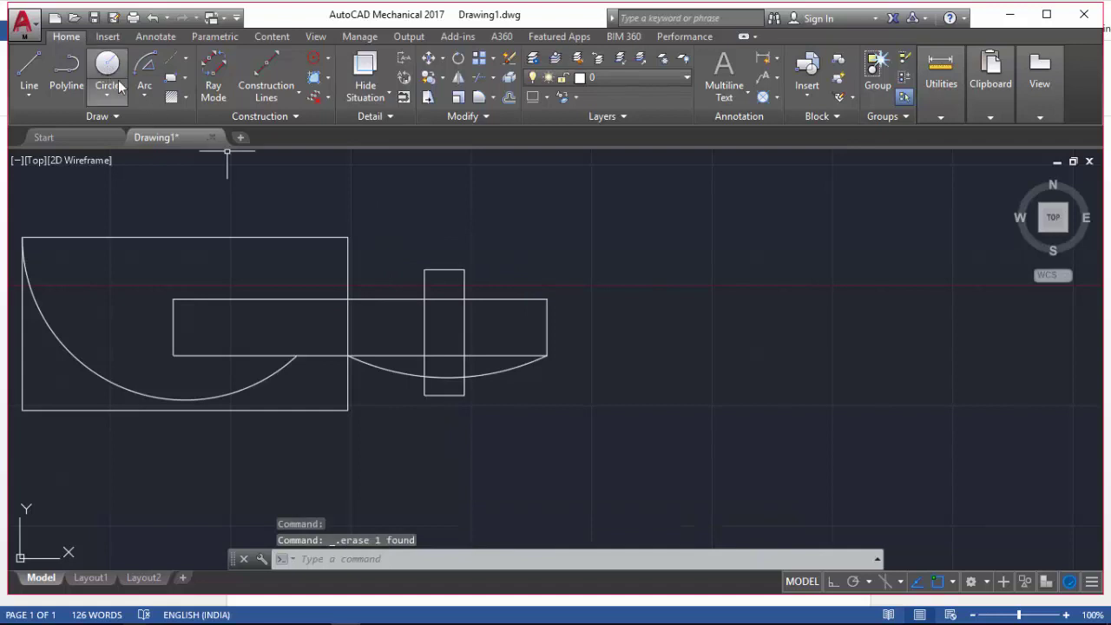
# Redraw a 50° Start, End, Angle arc between the rectangle's top corners and select it.
pyautogui.click(147, 69)
pyautogui.click(348, 299)
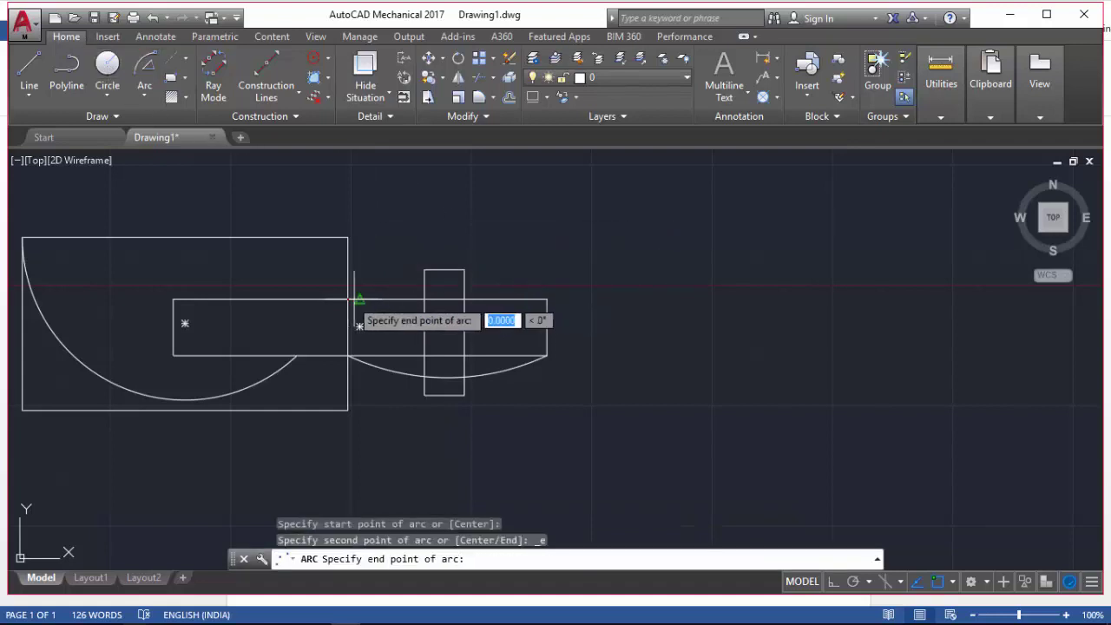
pyautogui.click(547, 300)
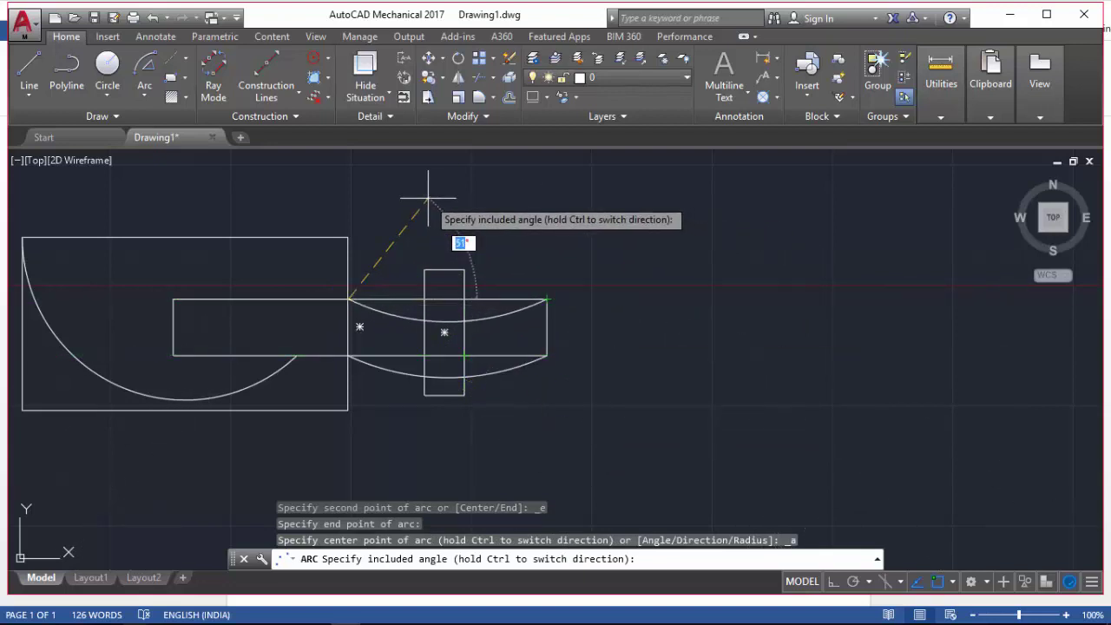
pyautogui.press('Return')
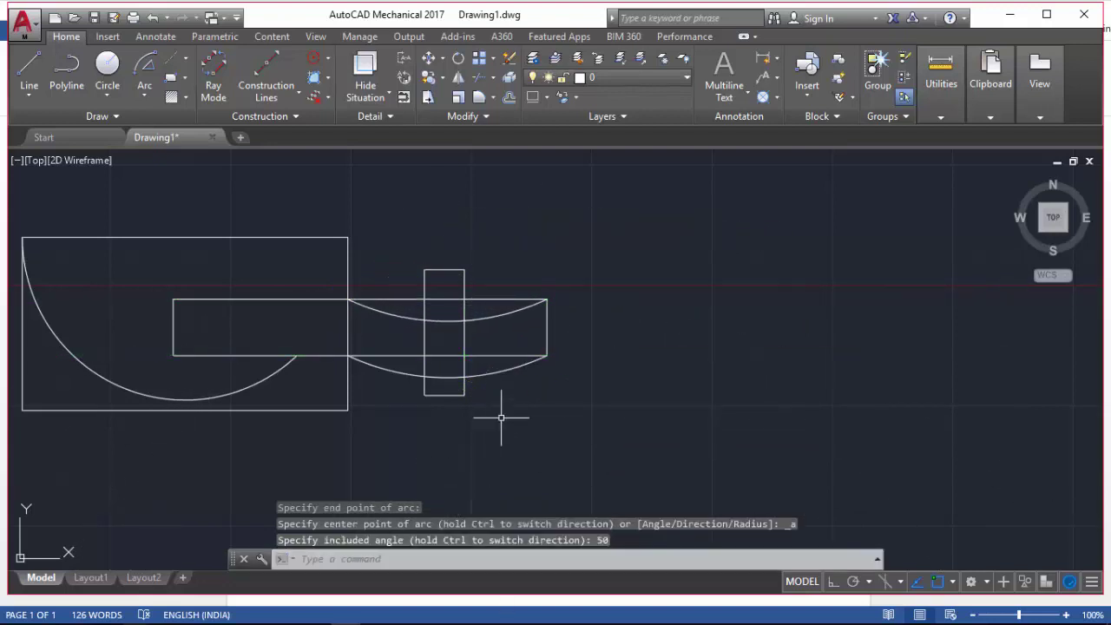
pyautogui.scroll(2, 500, 322)
pyautogui.click(500, 305)
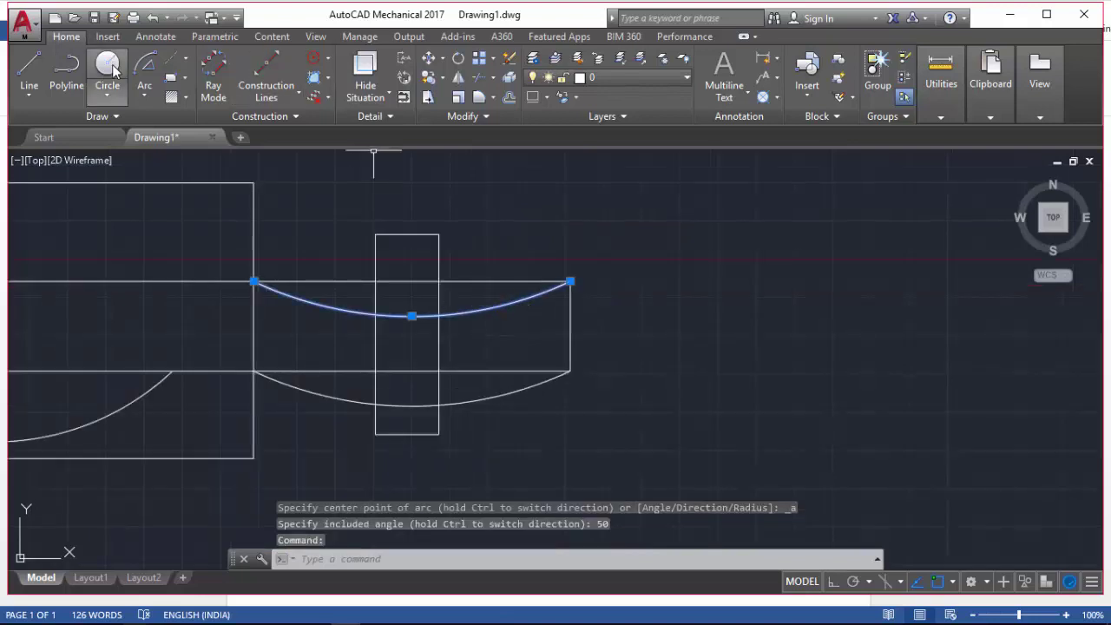
# Mirror the selected arc across the line through its endpoints, keeping the original.
pyautogui.click(456, 78)
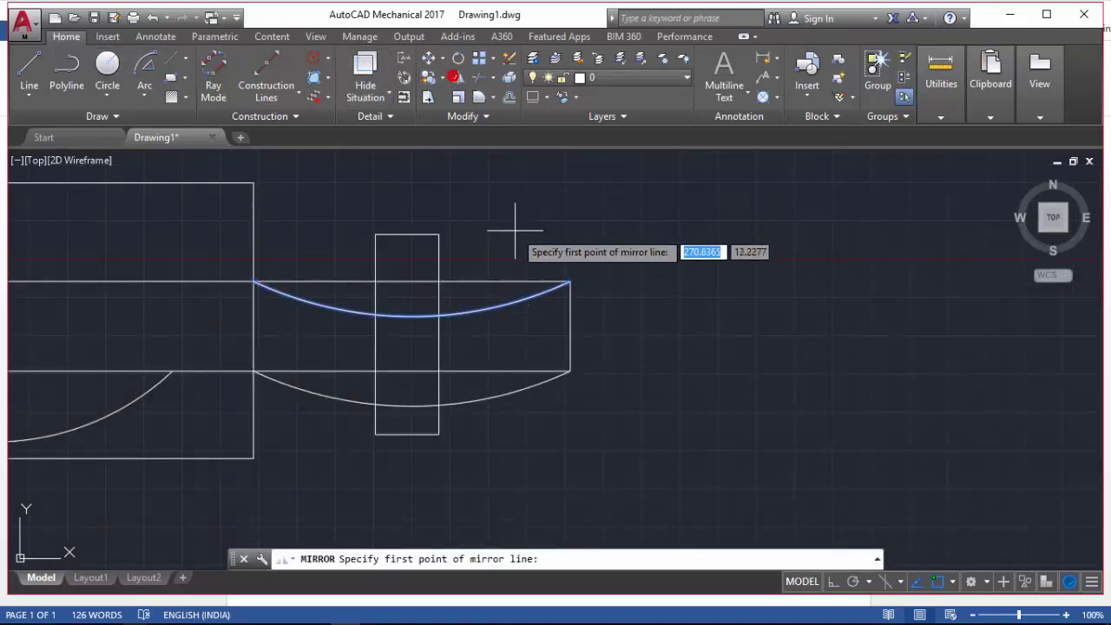
pyautogui.click(569, 281)
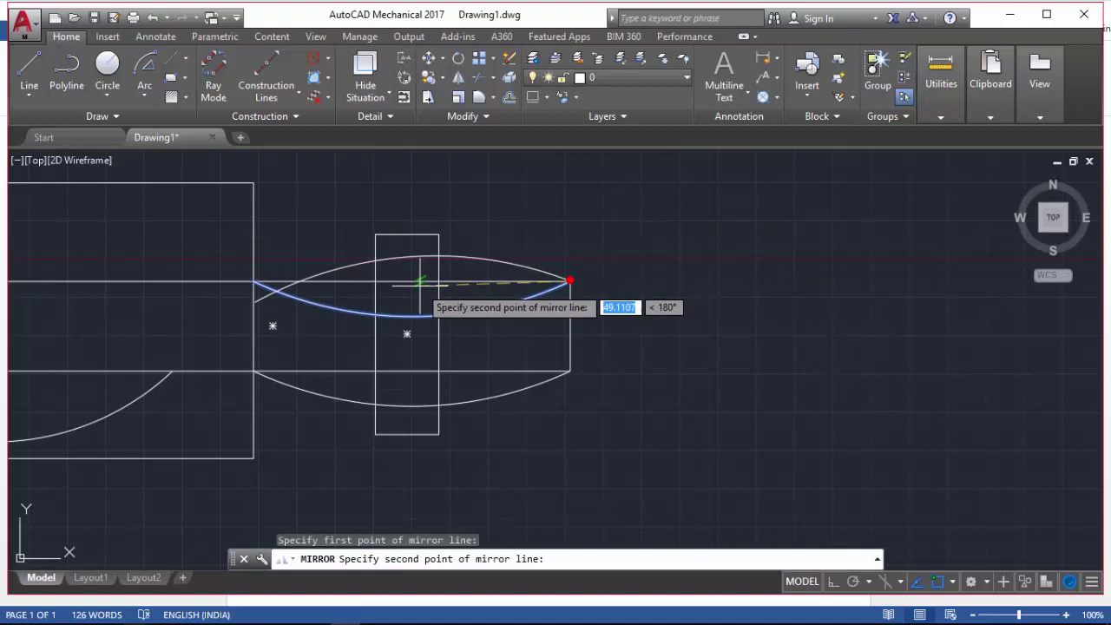
pyautogui.click(374, 283)
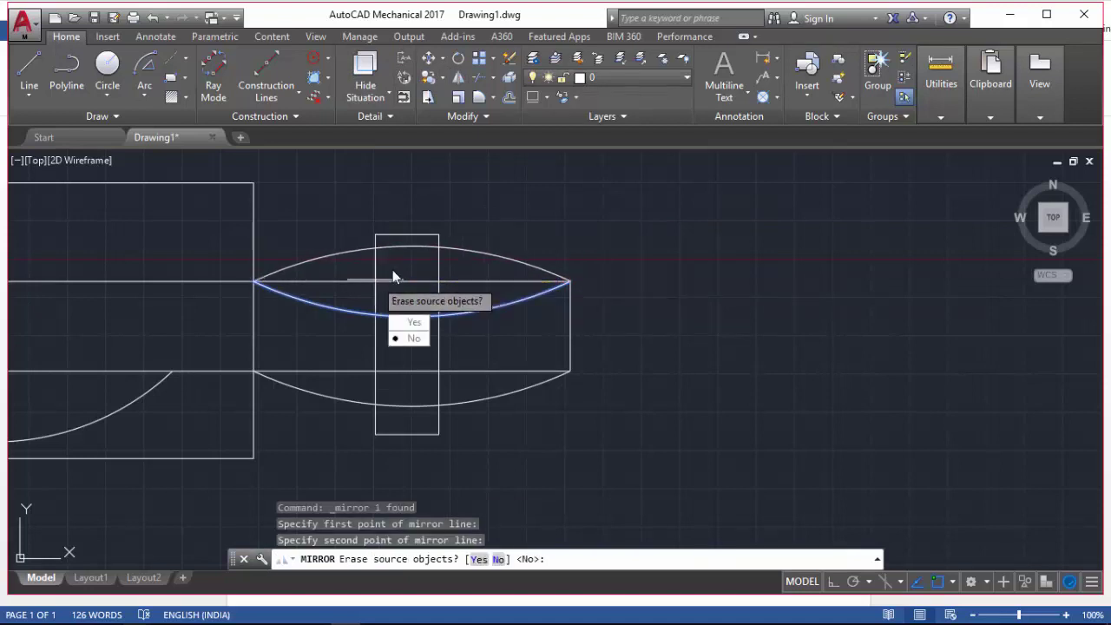
pyautogui.press('Return')
pyautogui.press('Escape')
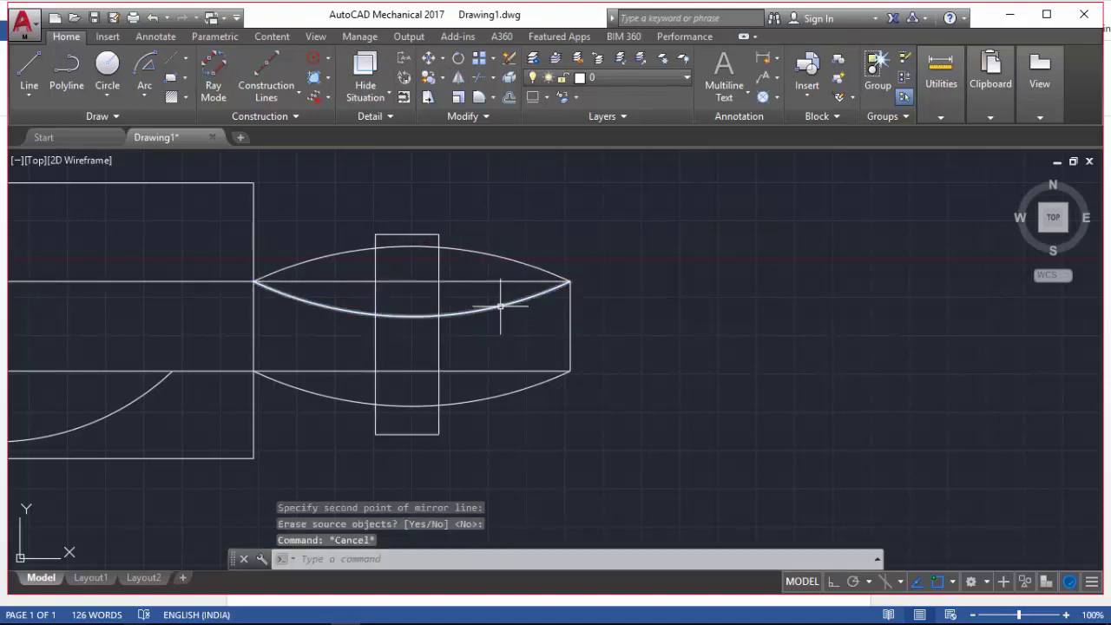
# Delete the stray arc inside the lens and reframe the view on the part.
pyautogui.click(500, 306)
pyautogui.press('Delete')
pyautogui.scroll(-2, 503, 320)
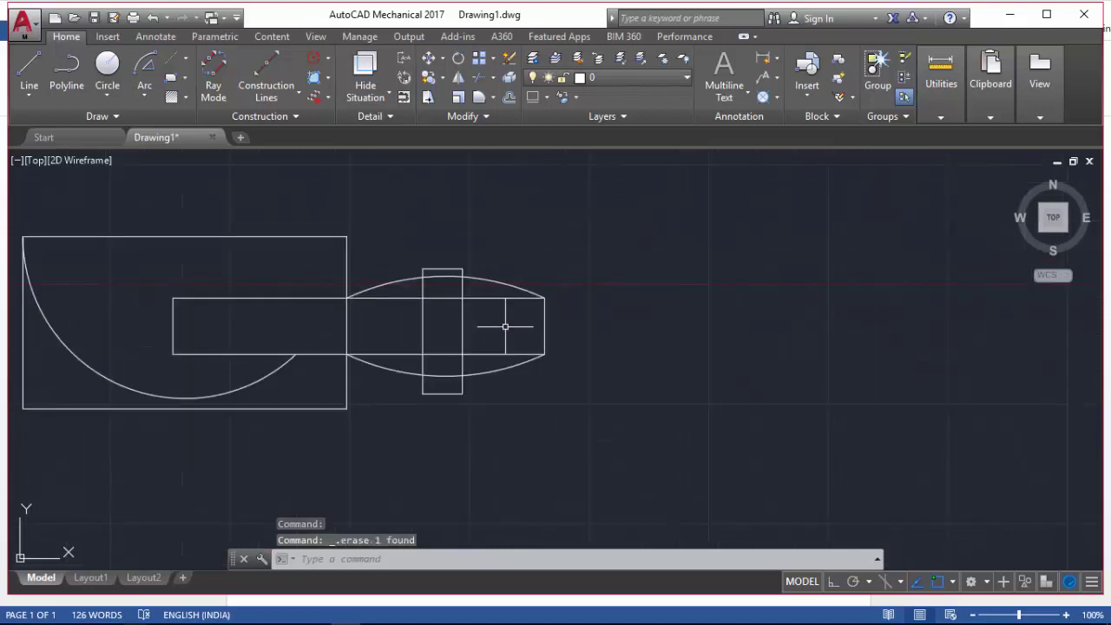
pyautogui.moveTo(503, 322); pyautogui.dragTo(503, 302, button='middle')
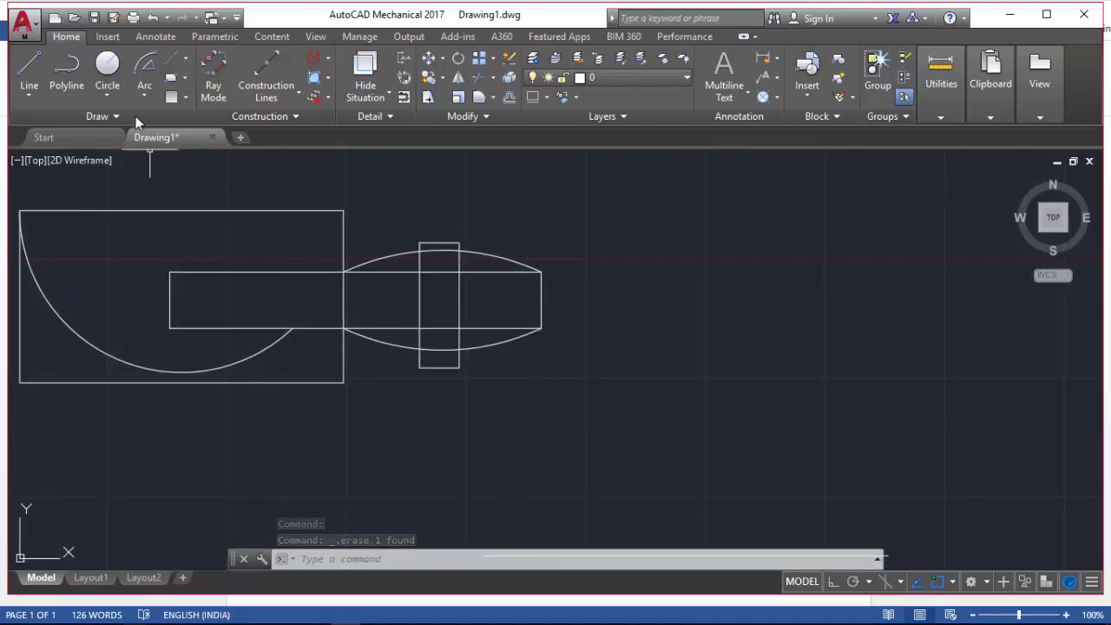
# Draw a Start, End, Direction arc along the long rectangle's top edge, ending where the lens begins.
pyautogui.click(145, 101)
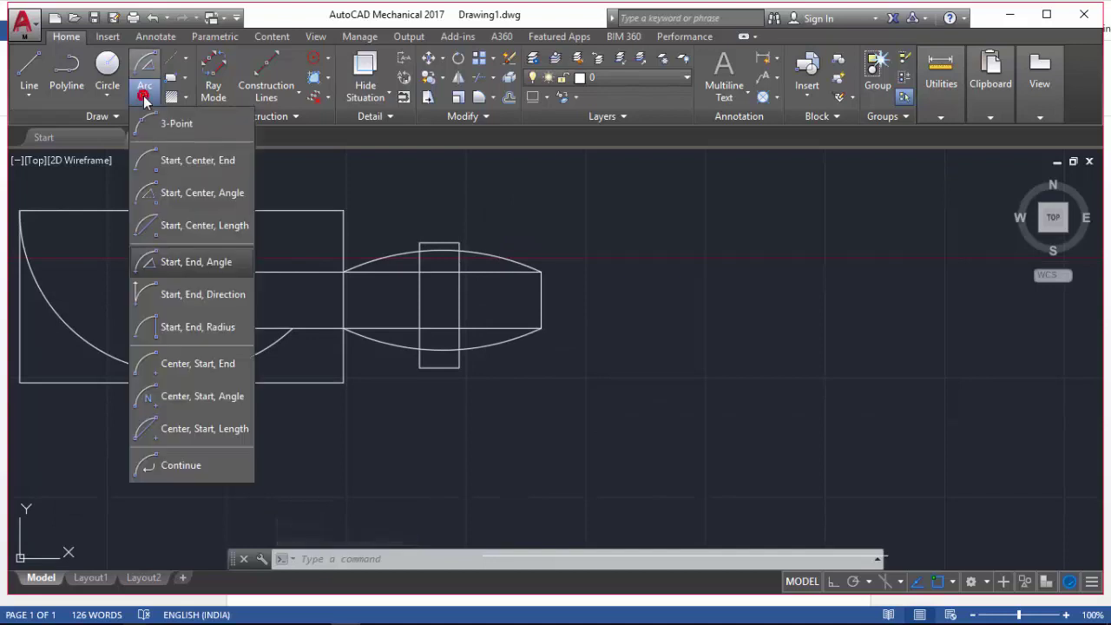
pyautogui.click(182, 299)
pyautogui.moveTo(309, 310); pyautogui.dragTo(588, 347, button='middle')
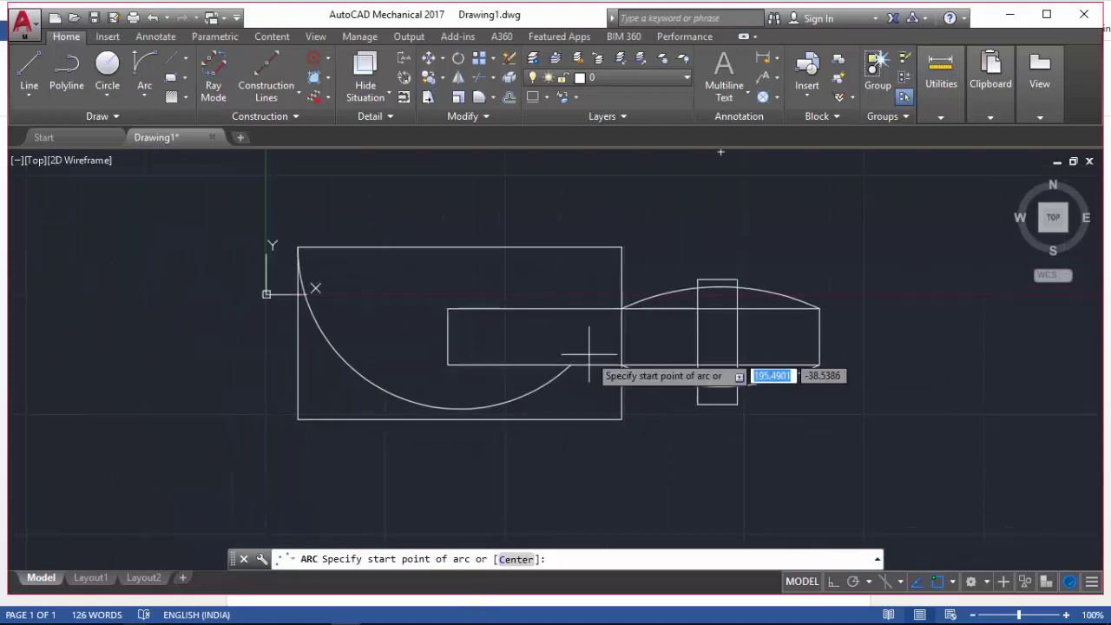
pyautogui.click(444, 309)
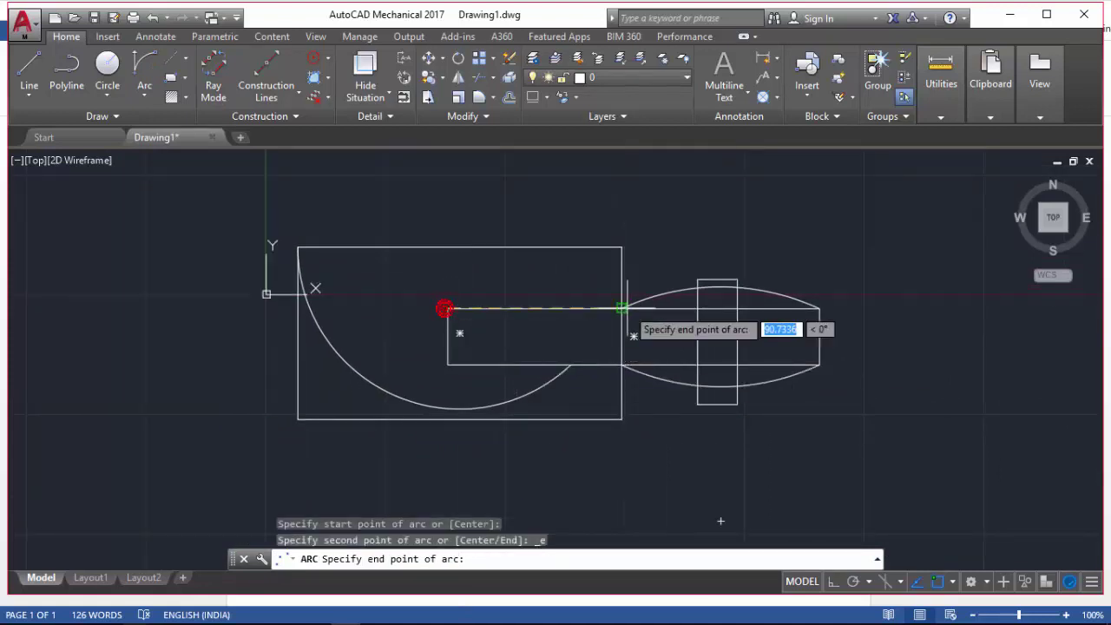
pyautogui.click(622, 308)
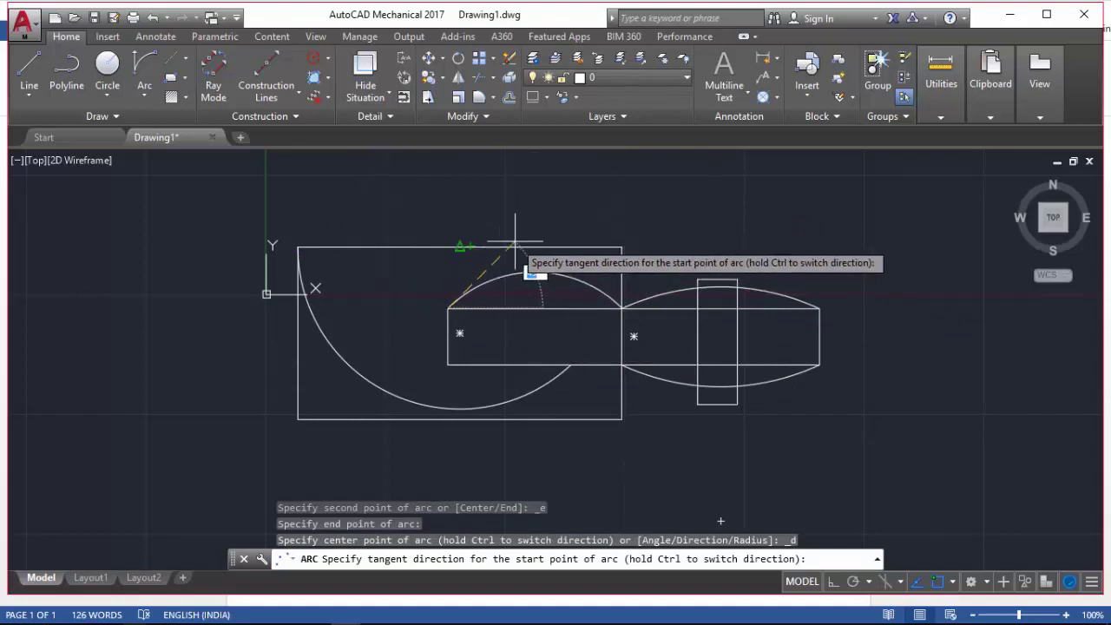
pyautogui.click(621, 247)
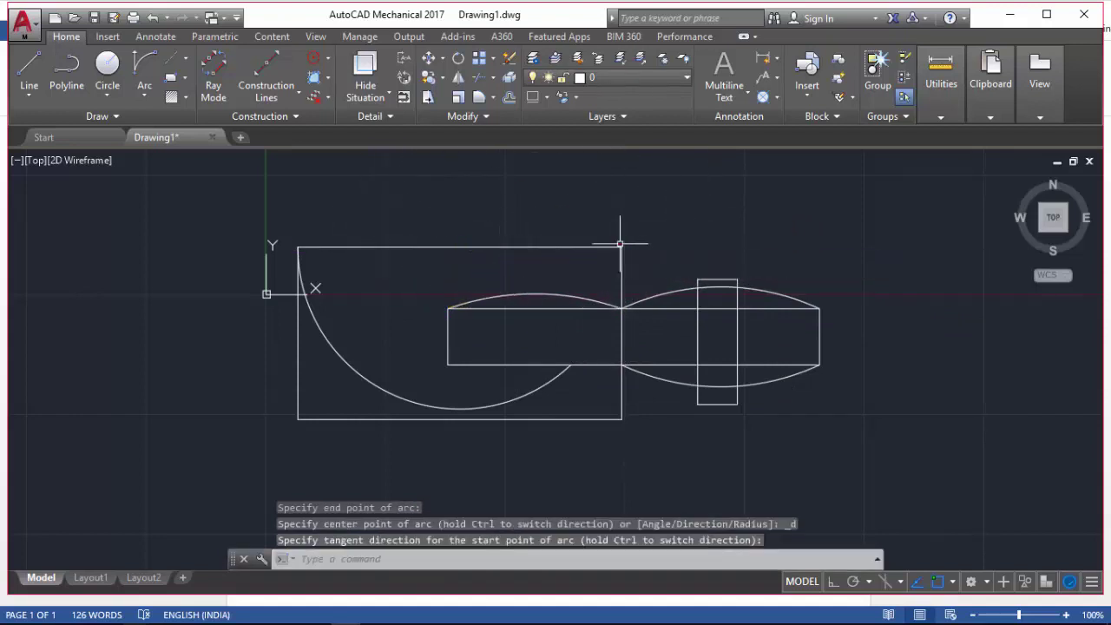
# Mirror the arc about the rectangle's horizontal midline, keeping the original.
pyautogui.click(534, 296)
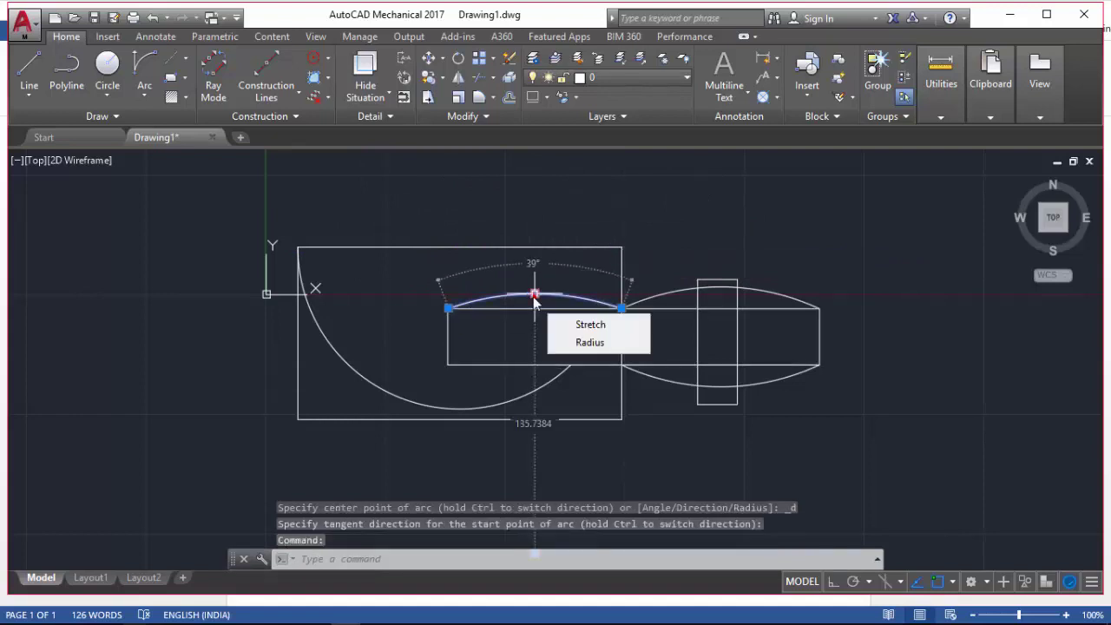
pyautogui.click(459, 82)
pyautogui.click(446, 336)
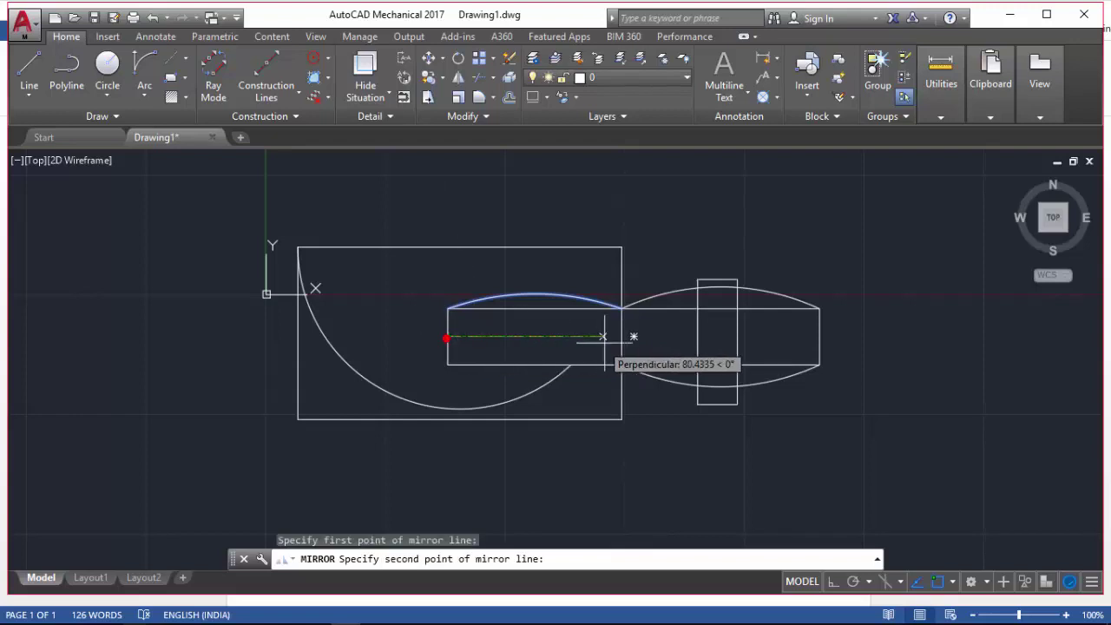
pyautogui.click(633, 336)
pyautogui.press('Return')
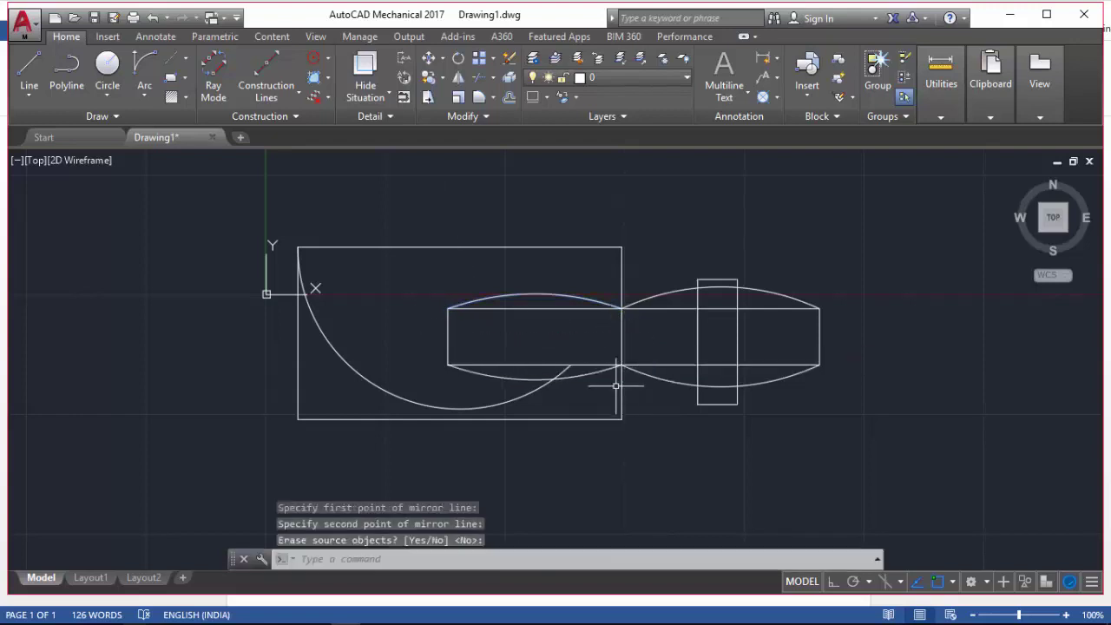
# Delete the large arc in the left rectangle.
pyautogui.click(593, 375)
pyautogui.press('Escape')
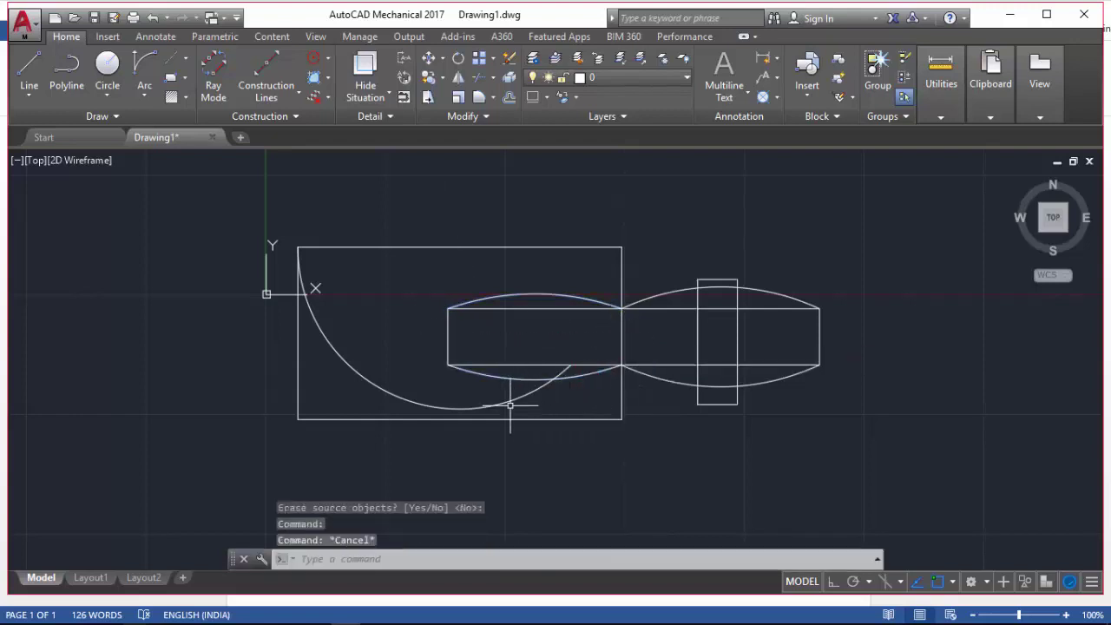
pyautogui.click(506, 399)
pyautogui.press('Delete')
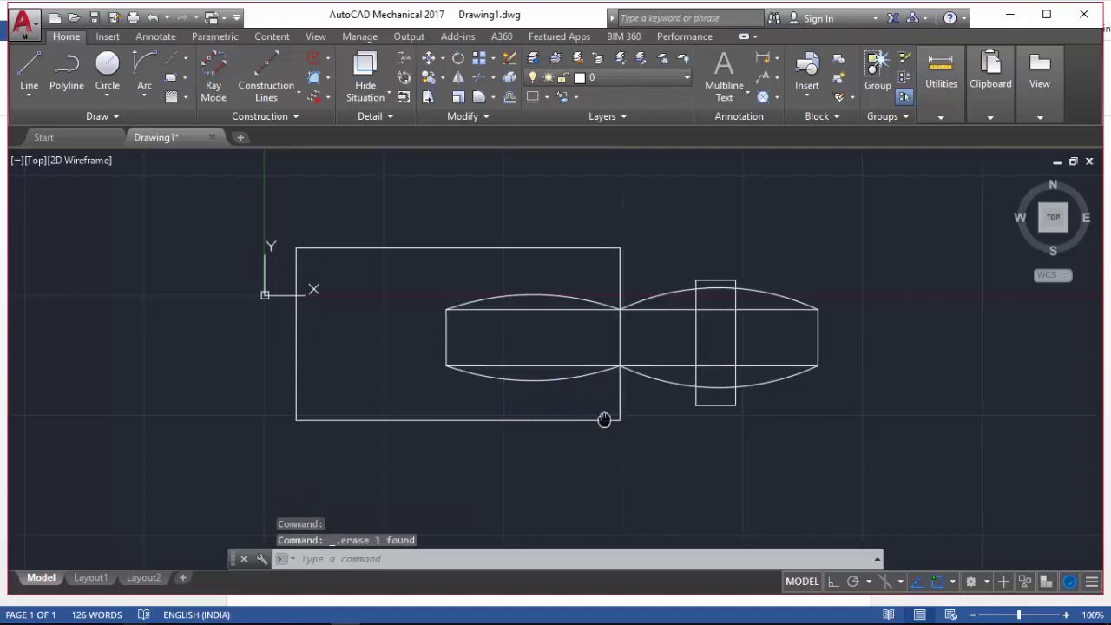
pyautogui.moveTo(605, 419); pyautogui.dragTo(538, 433, button='middle')
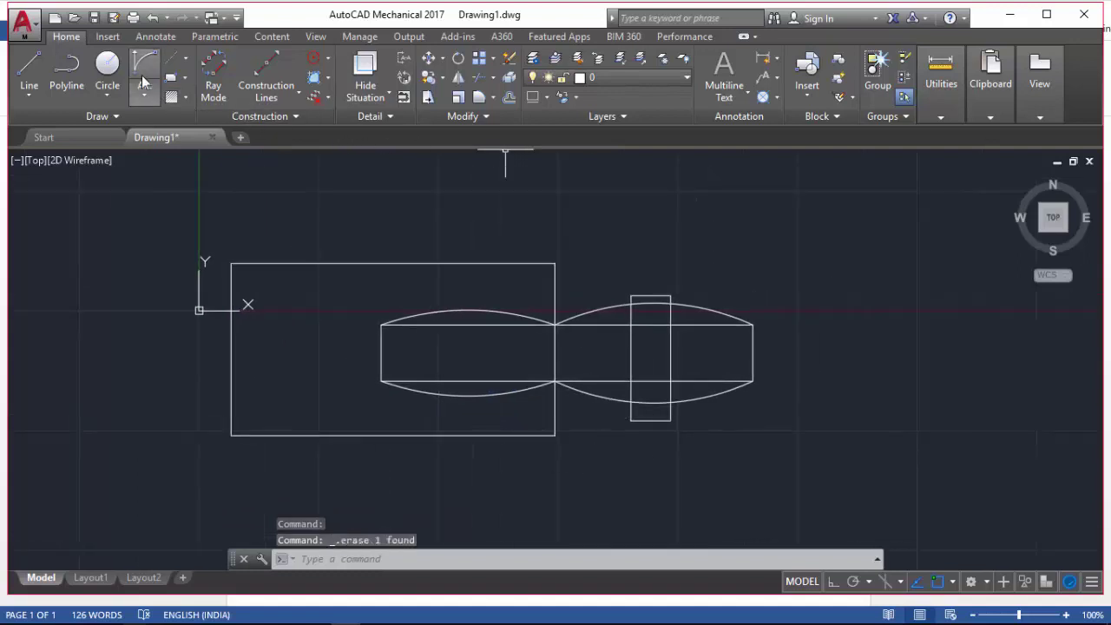
# Draw a start-end-radius arc of radius 30 between the long rectangle's lower-left and top-left corners.
pyautogui.click(137, 98)
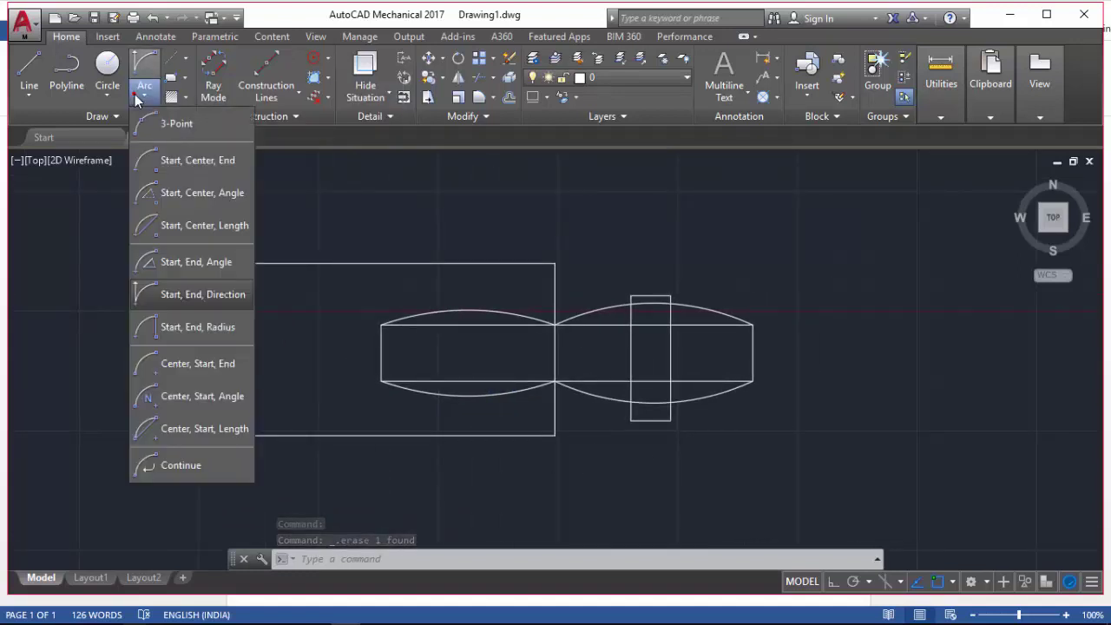
pyautogui.click(191, 329)
pyautogui.moveTo(385, 459); pyautogui.dragTo(546, 447, button='middle')
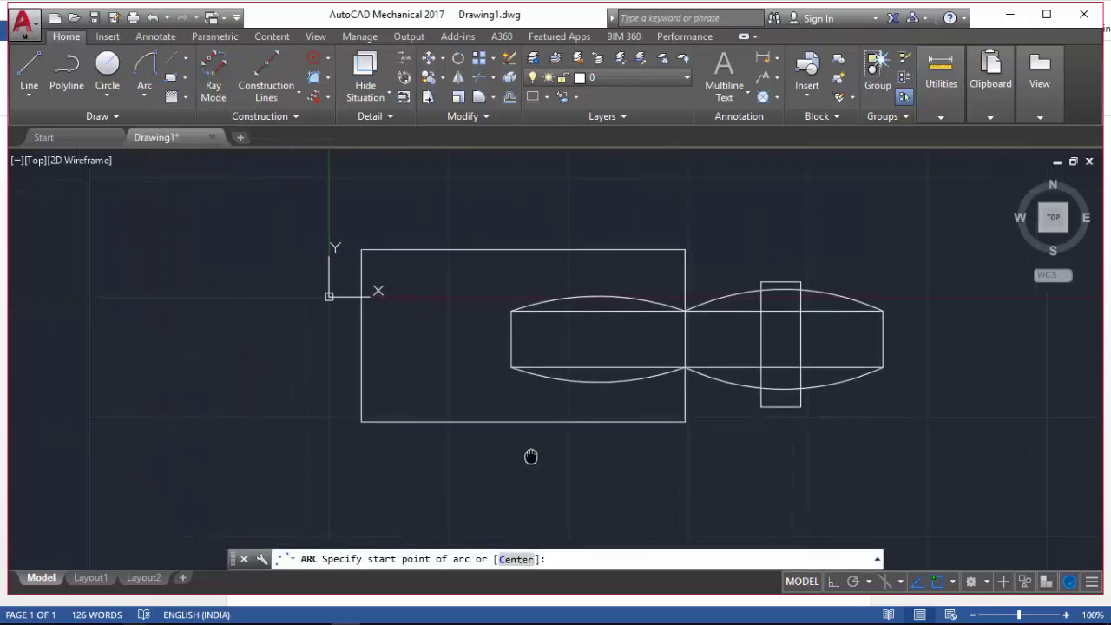
pyautogui.scroll(4, 545, 363)
pyautogui.click(545, 368)
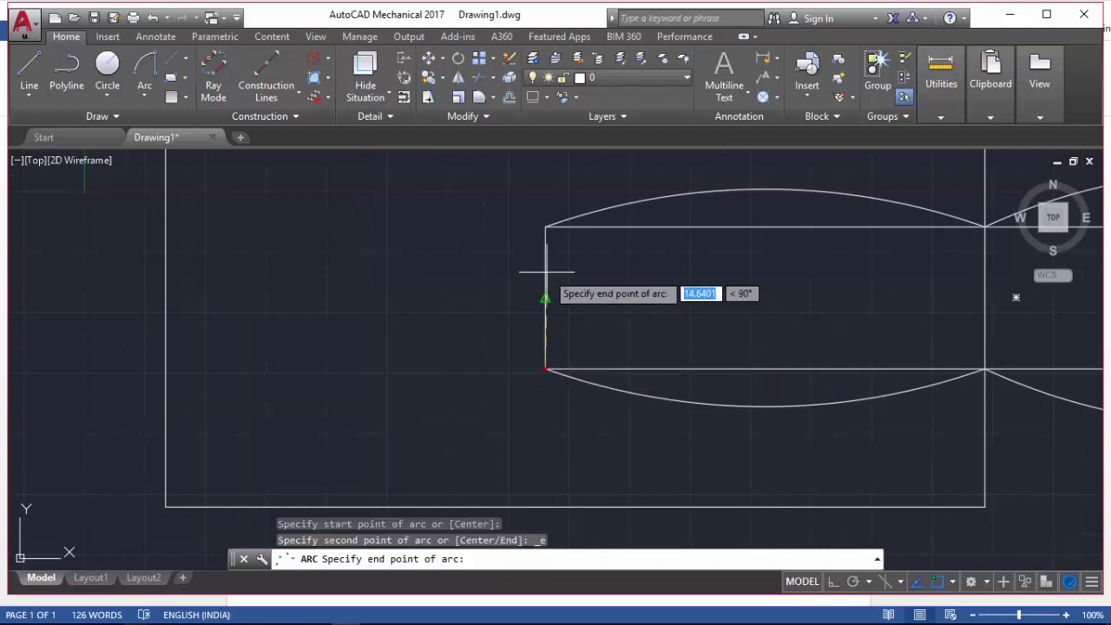
pyautogui.click(545, 227)
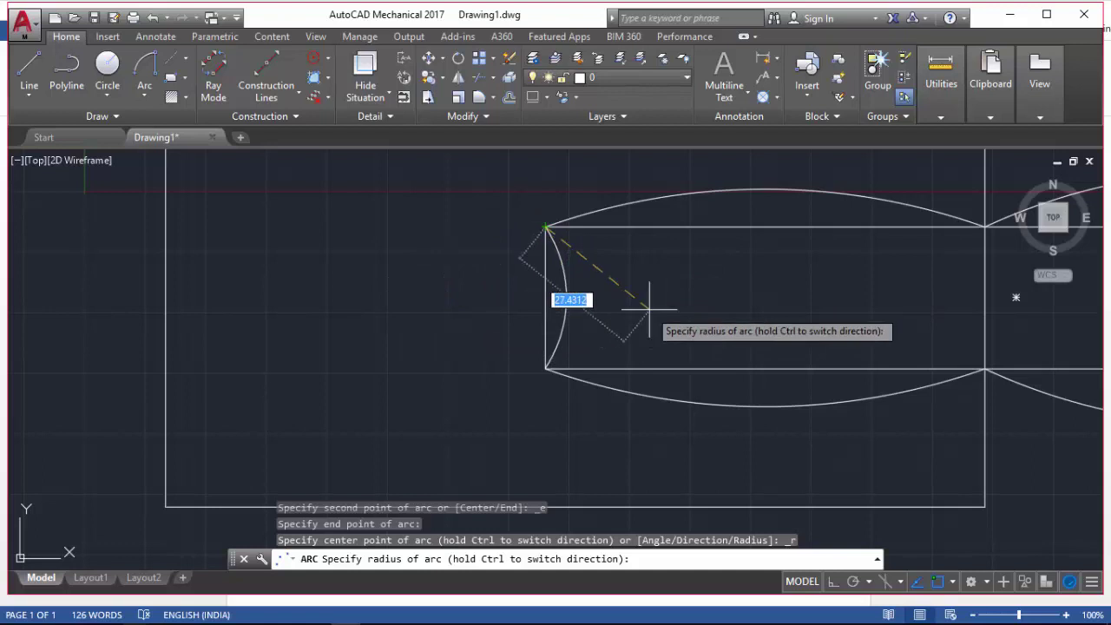
pyautogui.write('30')
pyautogui.press('Return')
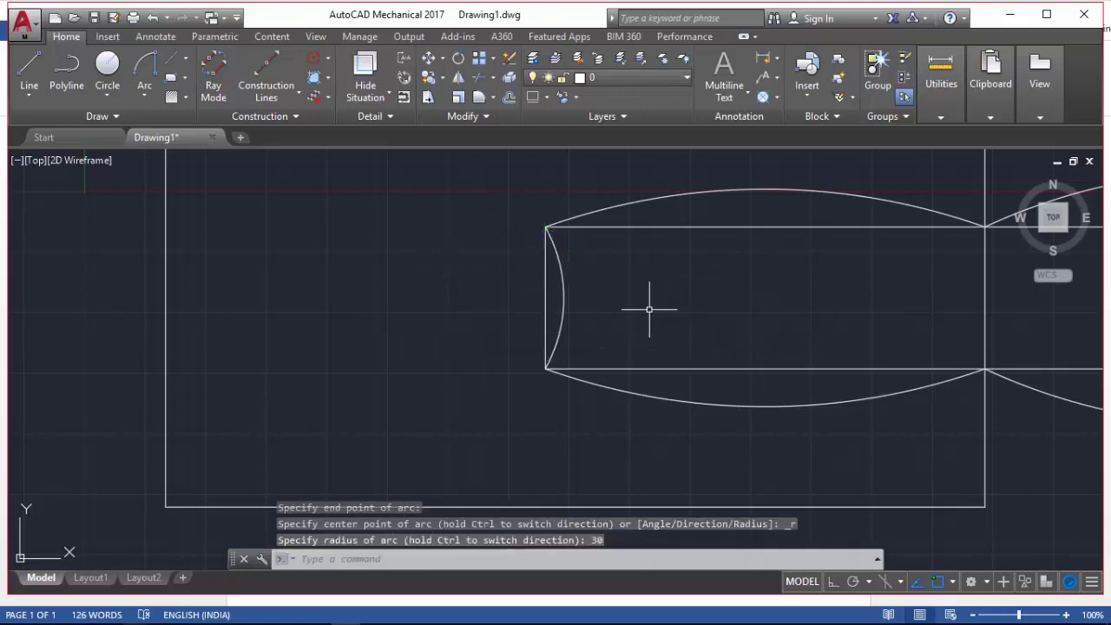
pyautogui.scroll(-3, 641, 312)
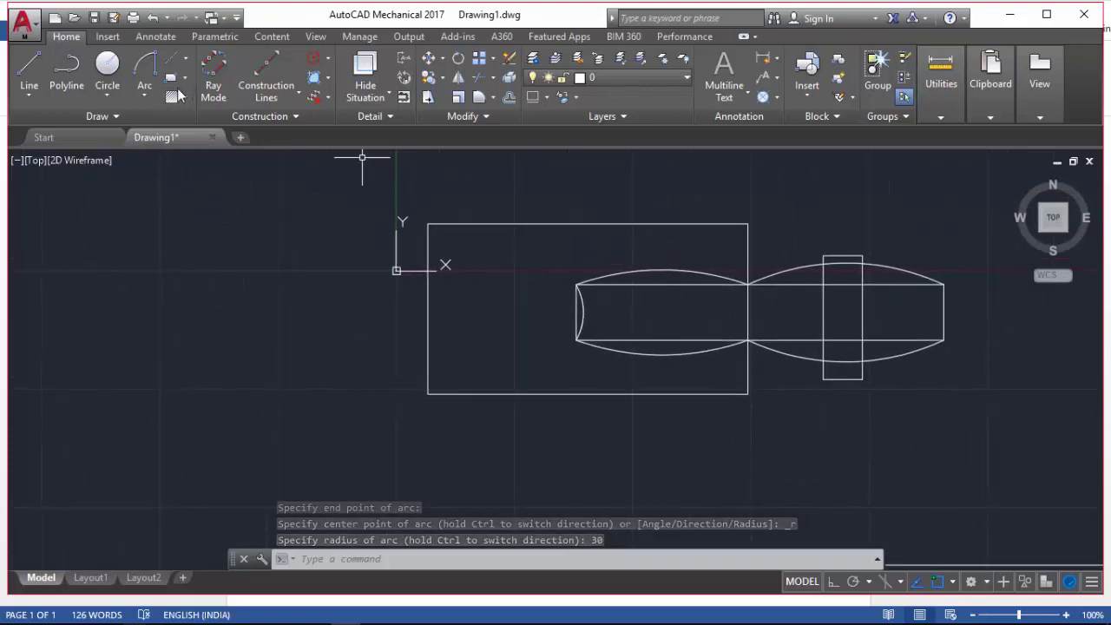
pyautogui.click(152, 93)
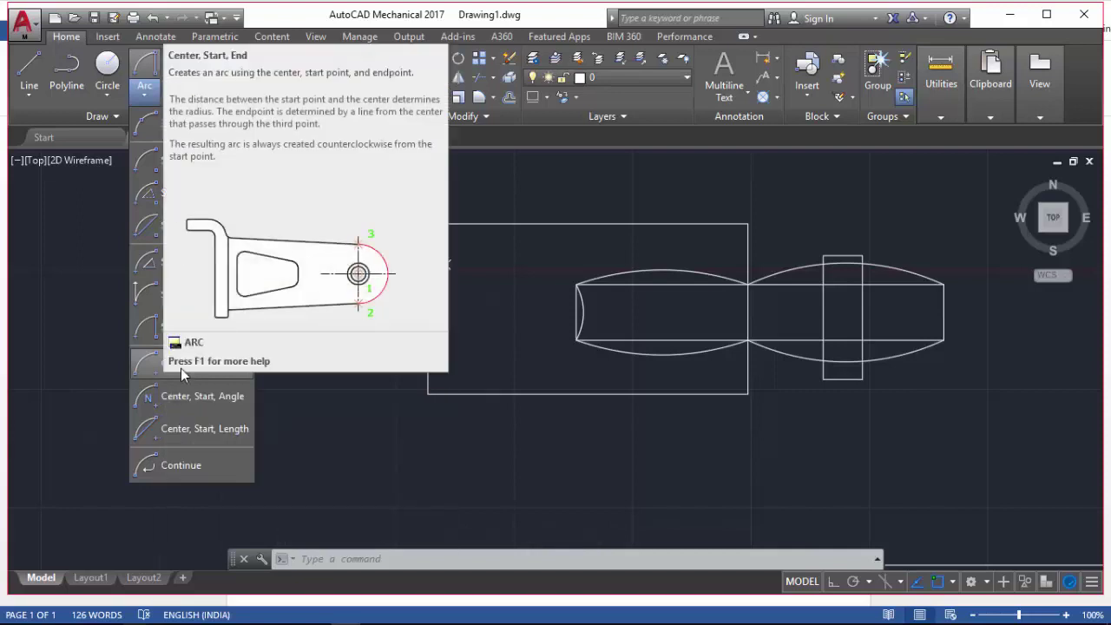
# Draw a center-start-end arc centred on the top-edge midpoint, starting at the left rectangle's top-left corner.
pyautogui.click(181, 369)
pyautogui.click(588, 224)
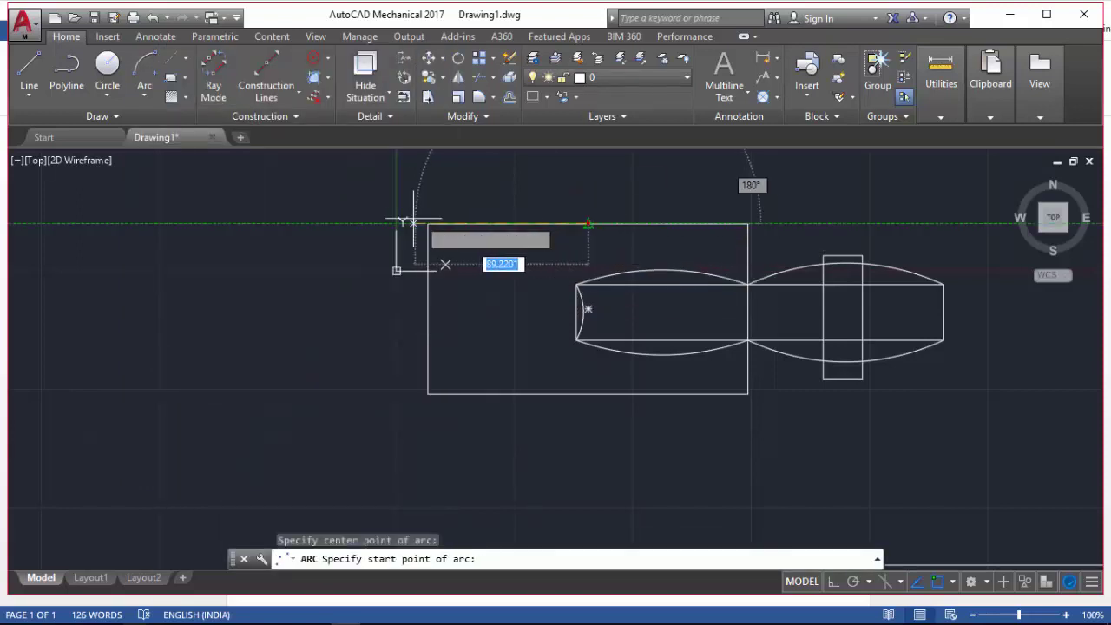
pyautogui.click(427, 224)
pyautogui.moveTo(516, 178); pyautogui.dragTo(521, 280, button='middle')
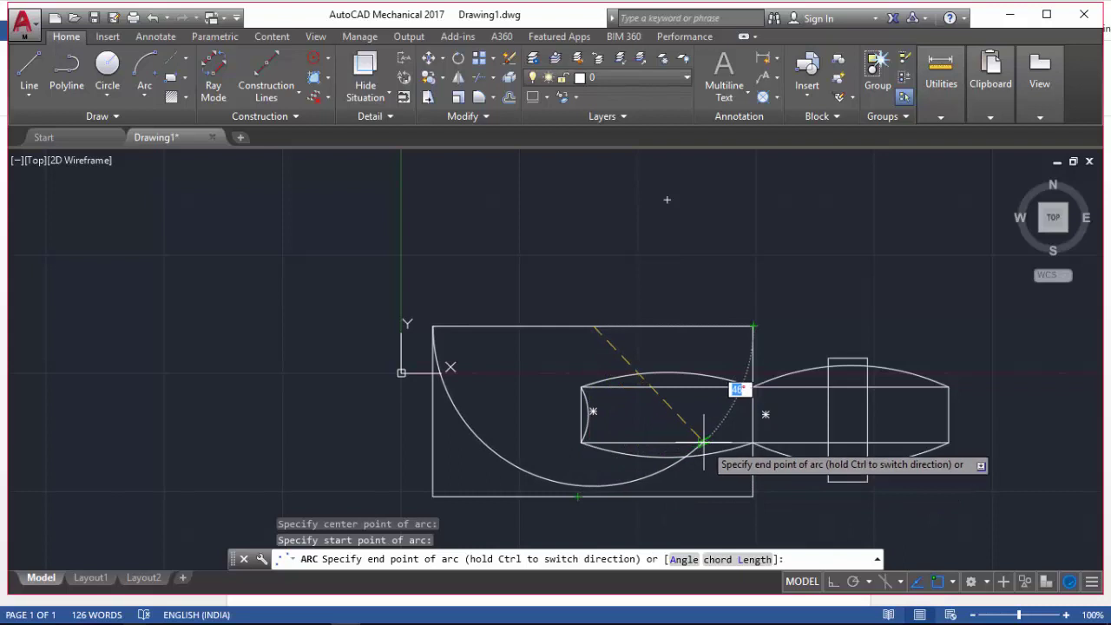
pyautogui.press('Escape')
pyautogui.moveTo(657, 466); pyautogui.dragTo(643, 378, button='middle')
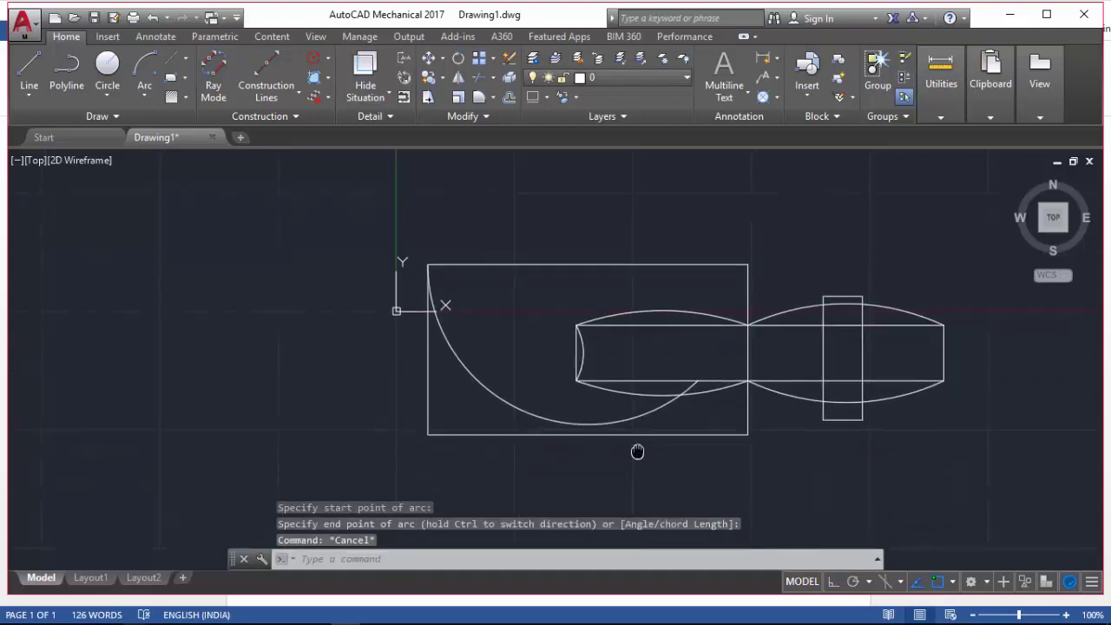
pyautogui.click(143, 98)
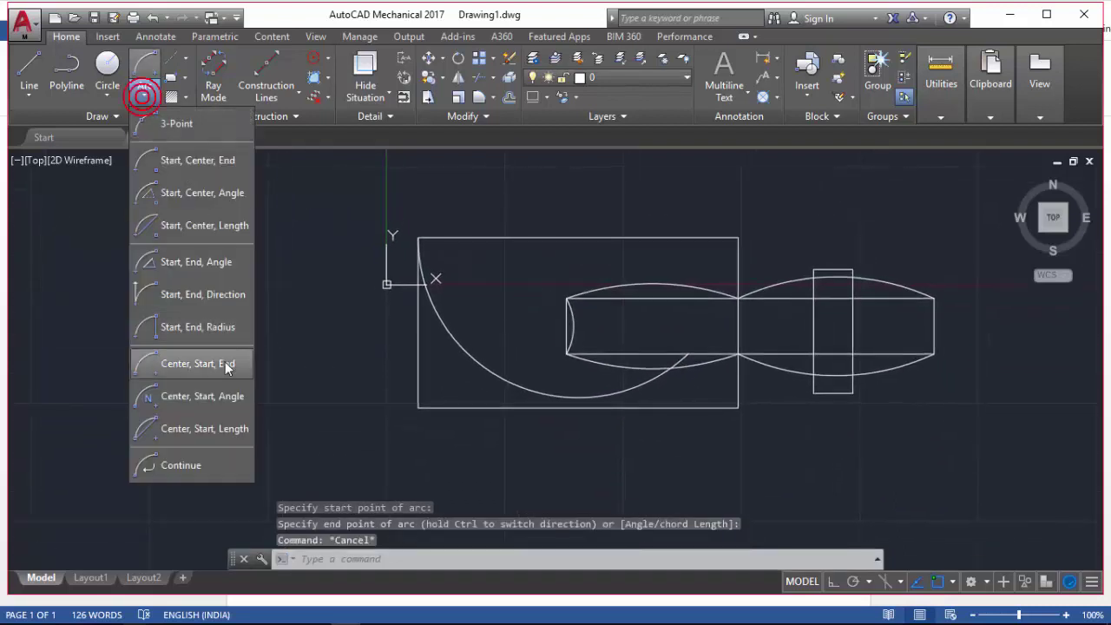
# Draw a 50° center-start-angle arc centred on the top-edge midpoint, starting at the top-right corner.
pyautogui.click(174, 401)
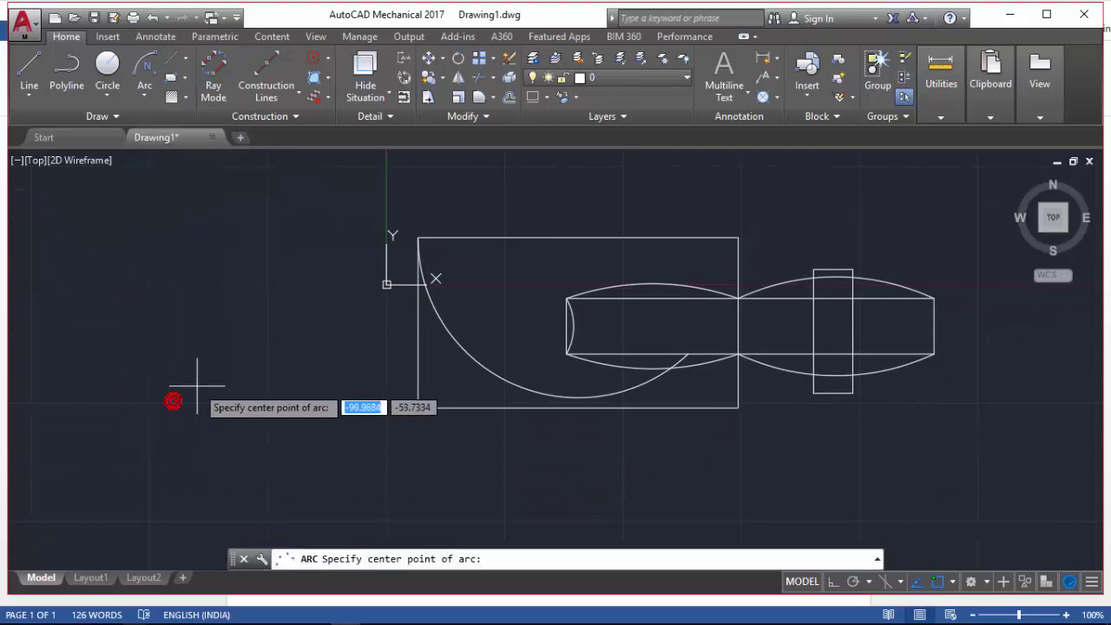
pyautogui.click(578, 237)
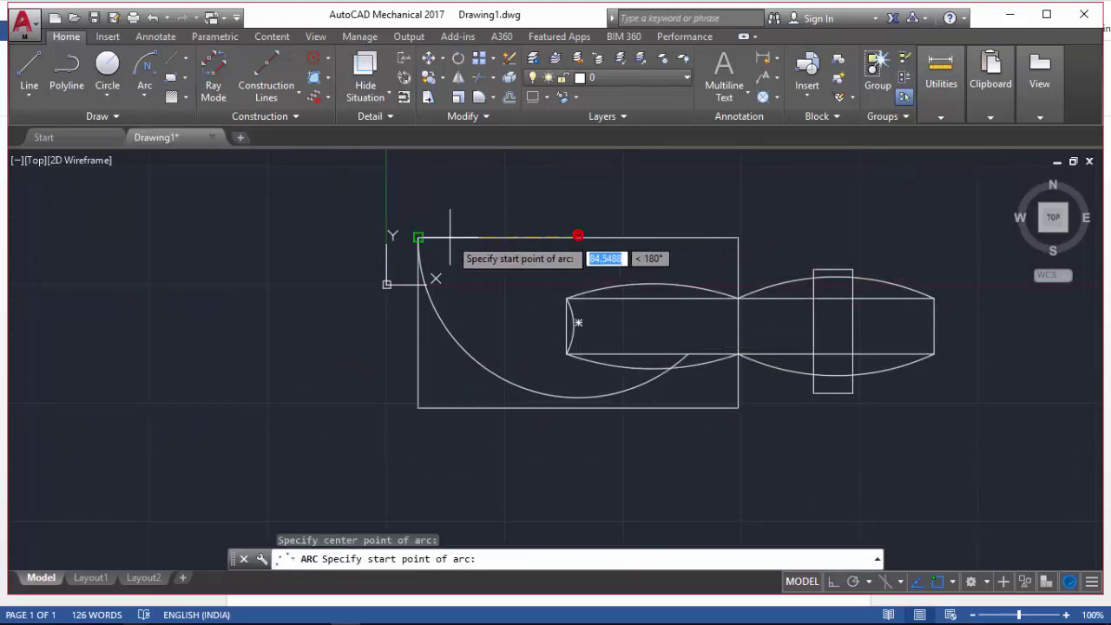
pyautogui.click(738, 237)
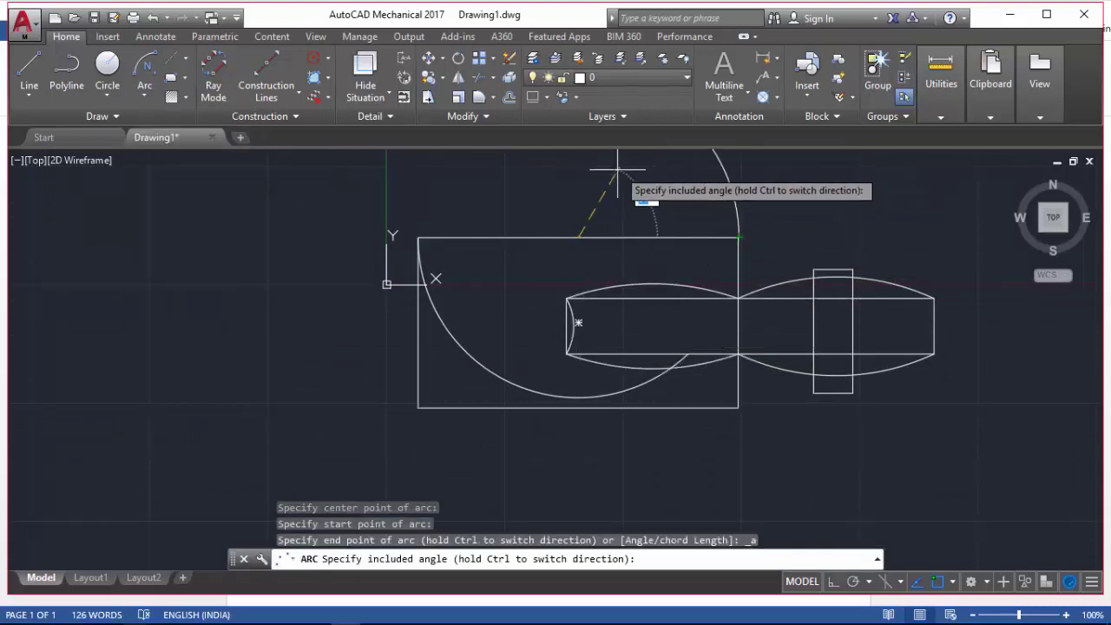
pyautogui.moveTo(616, 179); pyautogui.dragTo(668, 303, button='middle')
pyautogui.write('50')
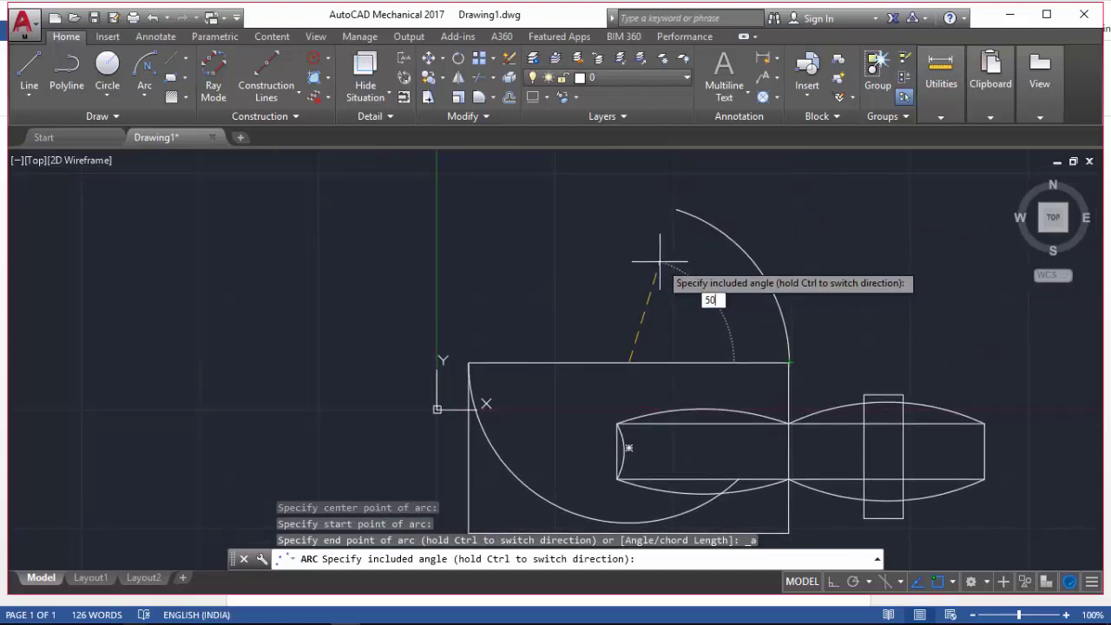
pyautogui.press('Return')
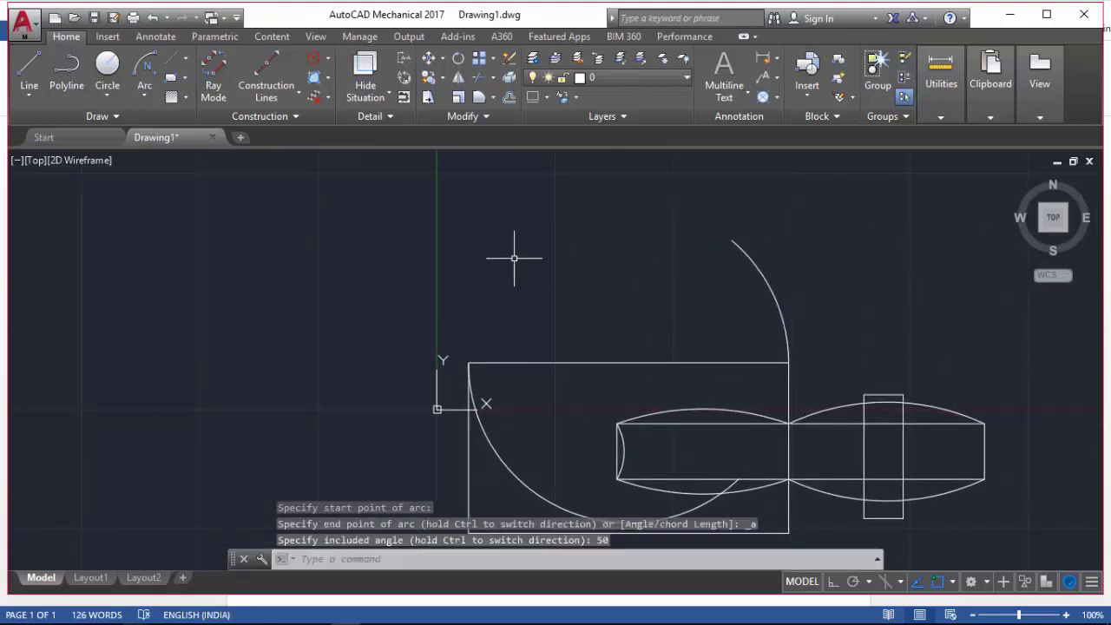
# Draw a line from the rectangle's top edge to the arc's top end.
pyautogui.moveTo(514, 257); pyautogui.dragTo(450, 214, button='middle')
pyautogui.click(43, 62)
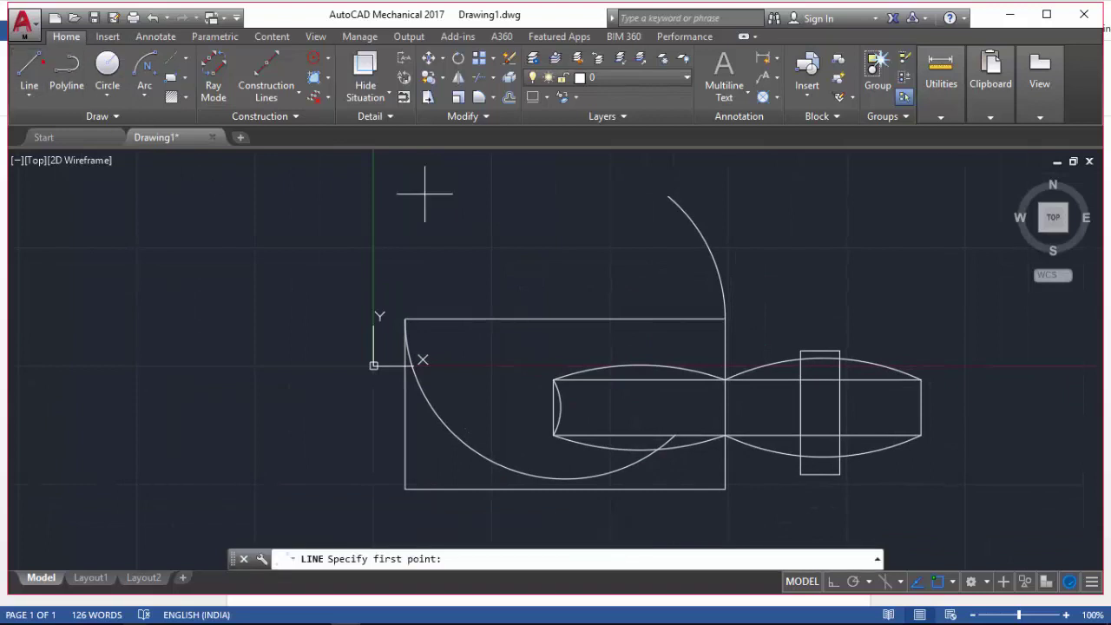
pyautogui.click(668, 196)
pyautogui.press('Escape')
pyautogui.moveTo(762, 318)
pyautogui.mouseDown(button='middle')
pyautogui.moveTo(729, 303)
pyautogui.moveTo(669, 306)
pyautogui.mouseUp(button='middle')
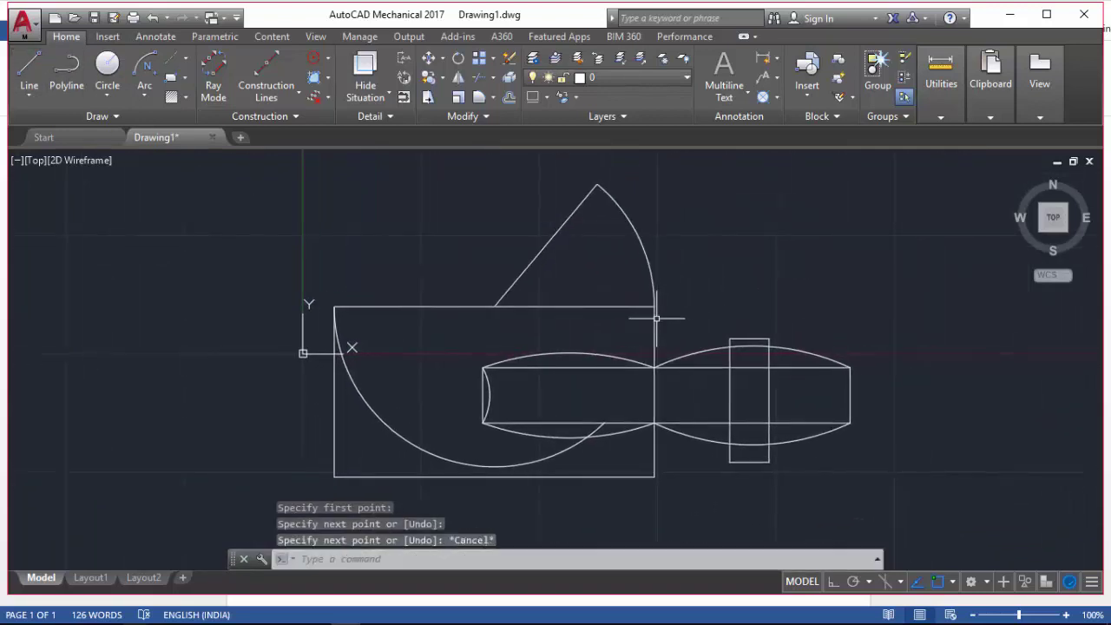
pyautogui.scroll(-4, 646, 315)
pyautogui.moveTo(640, 385); pyautogui.dragTo(546, 374, button='middle')
pyautogui.scroll(2, 443, 345)
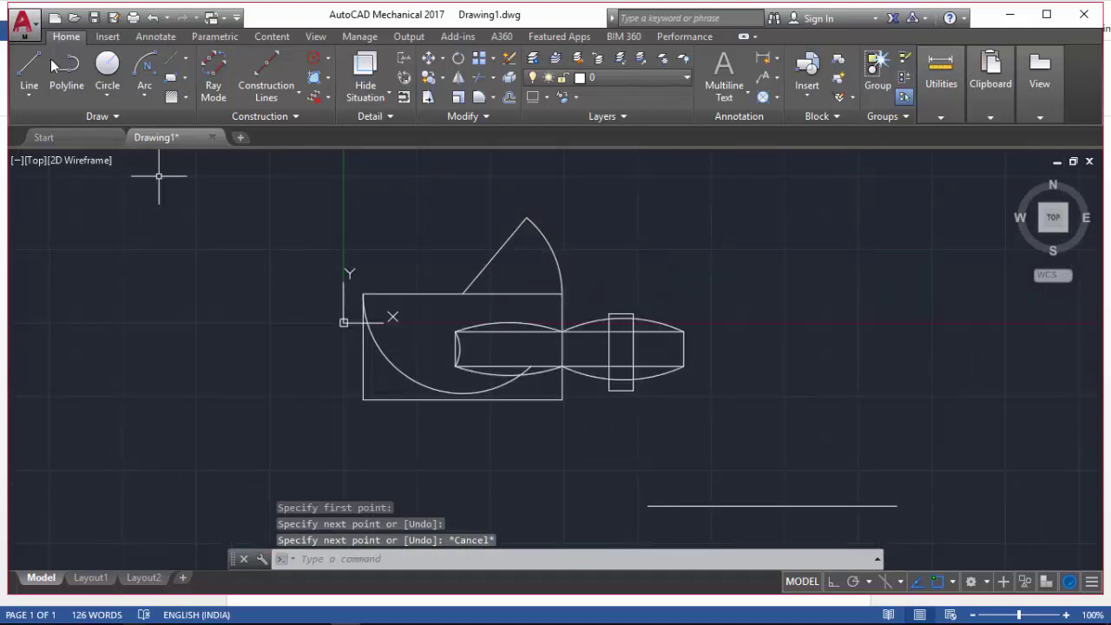
pyautogui.click(136, 97)
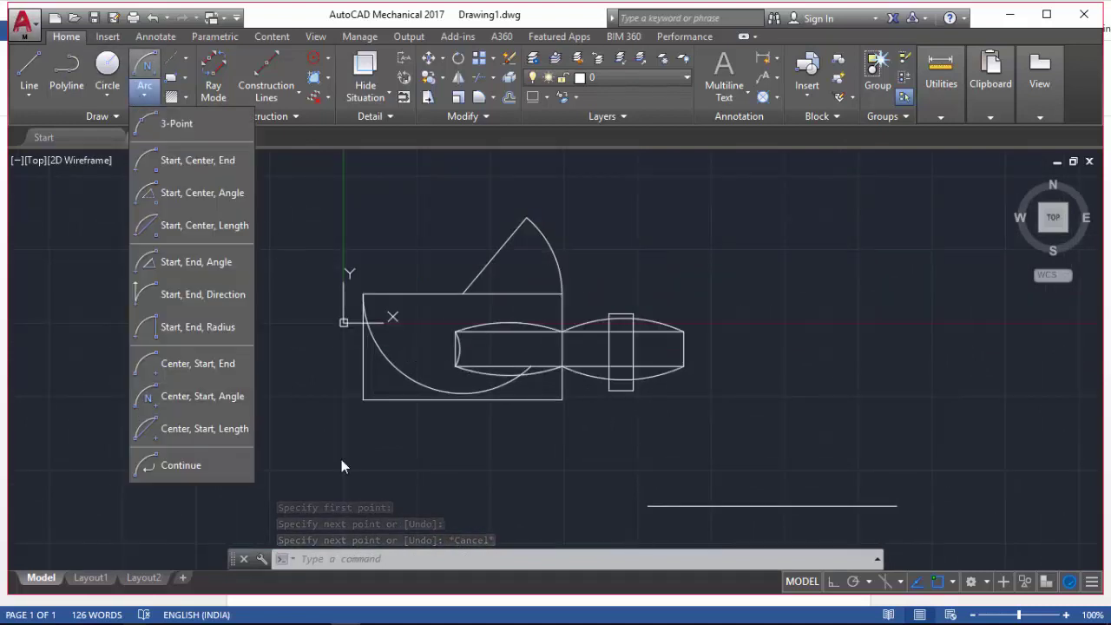
# Draw a center-start-length arc with a 150 chord, starting at the rectangle's lower-left corner.
pyautogui.click(179, 434)
pyautogui.moveTo(371, 412); pyautogui.dragTo(397, 373, button='middle')
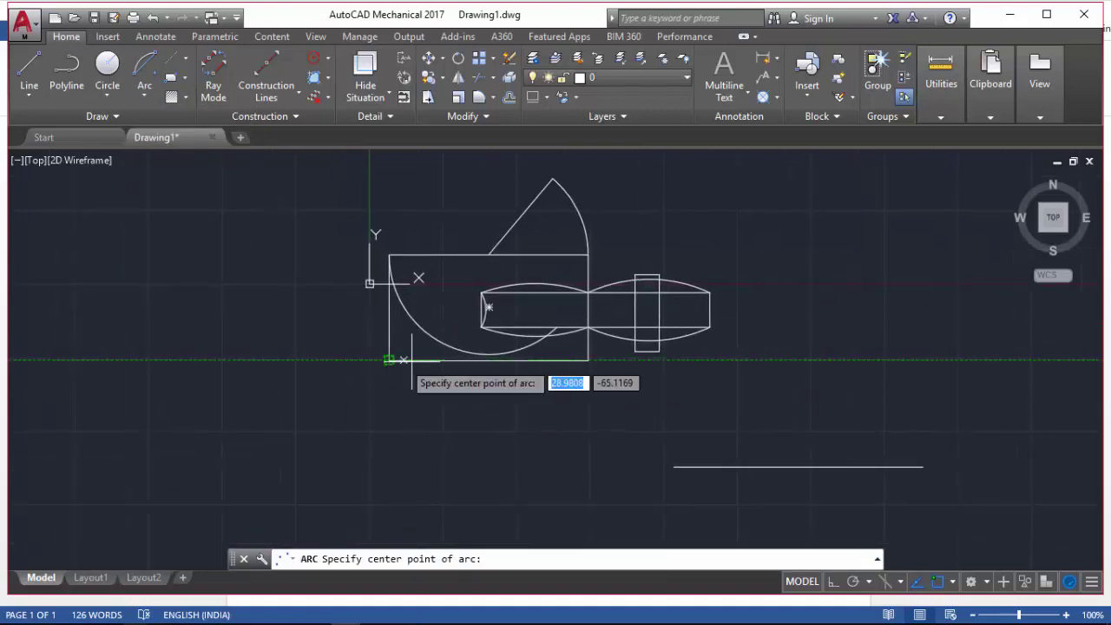
pyautogui.click(486, 362)
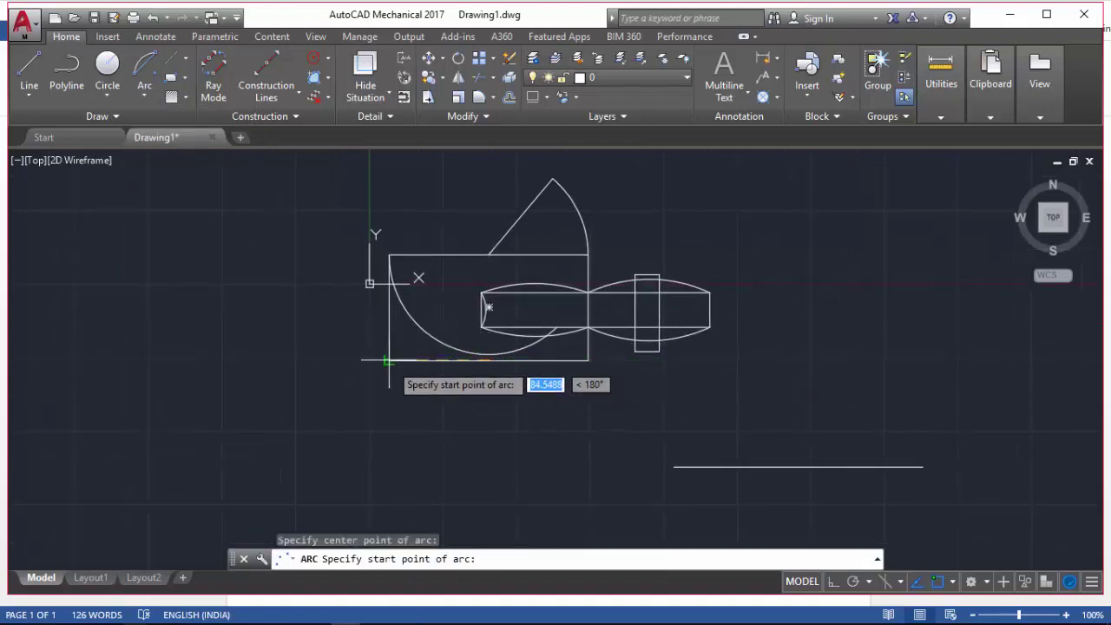
pyautogui.click(388, 360)
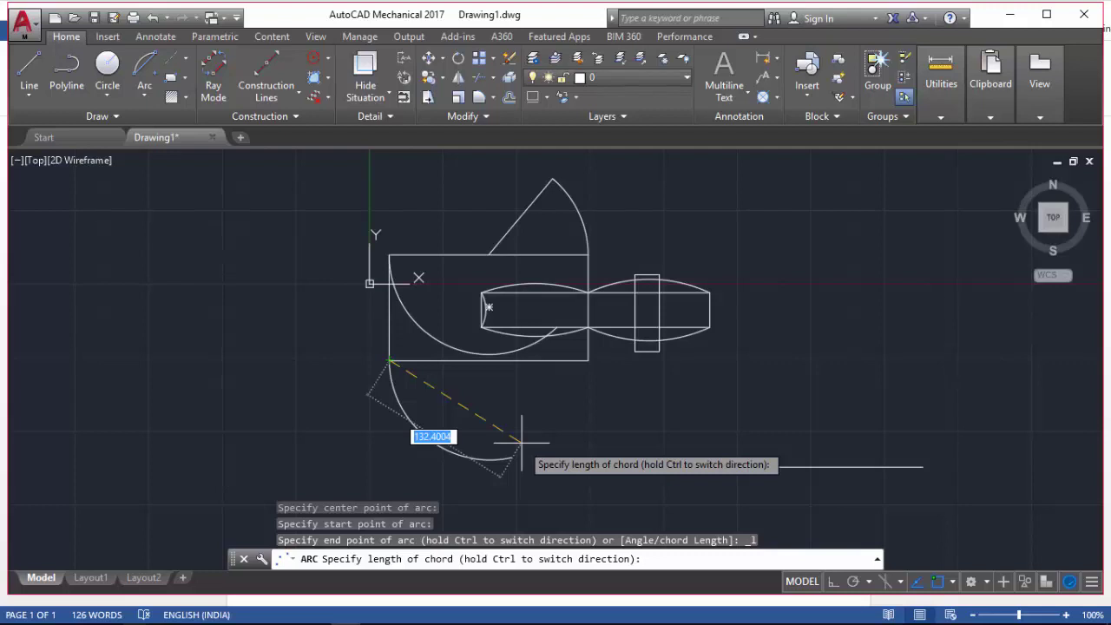
pyautogui.write('150')
pyautogui.press('Return')
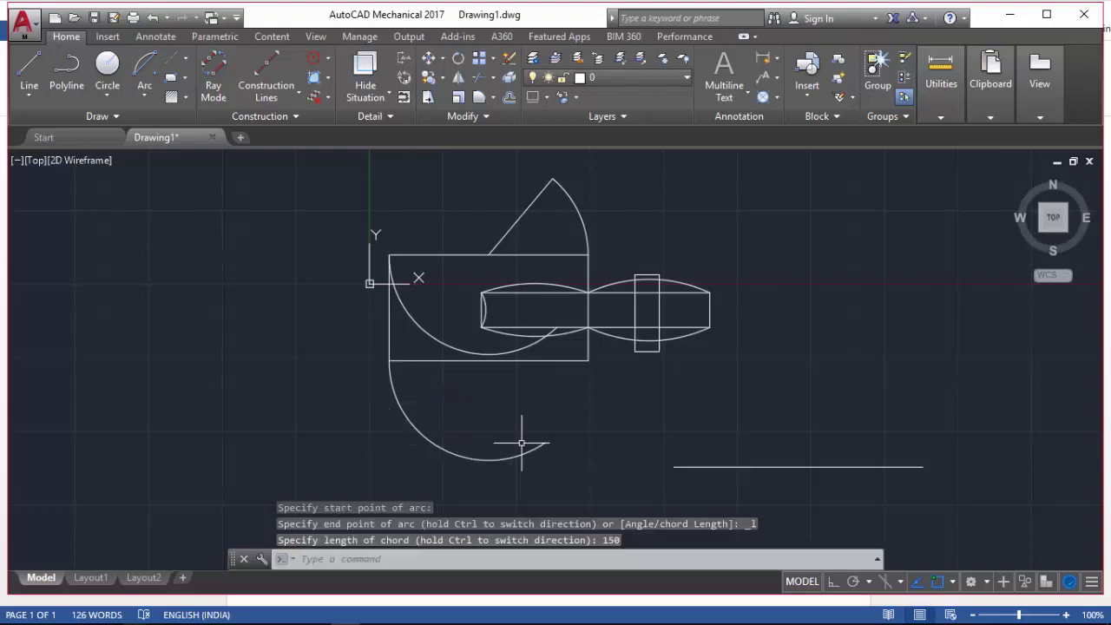
# Close the arc with a line from the rectangle's lower-left corner to the arc's far end.
pyautogui.click(37, 81)
pyautogui.click(388, 360)
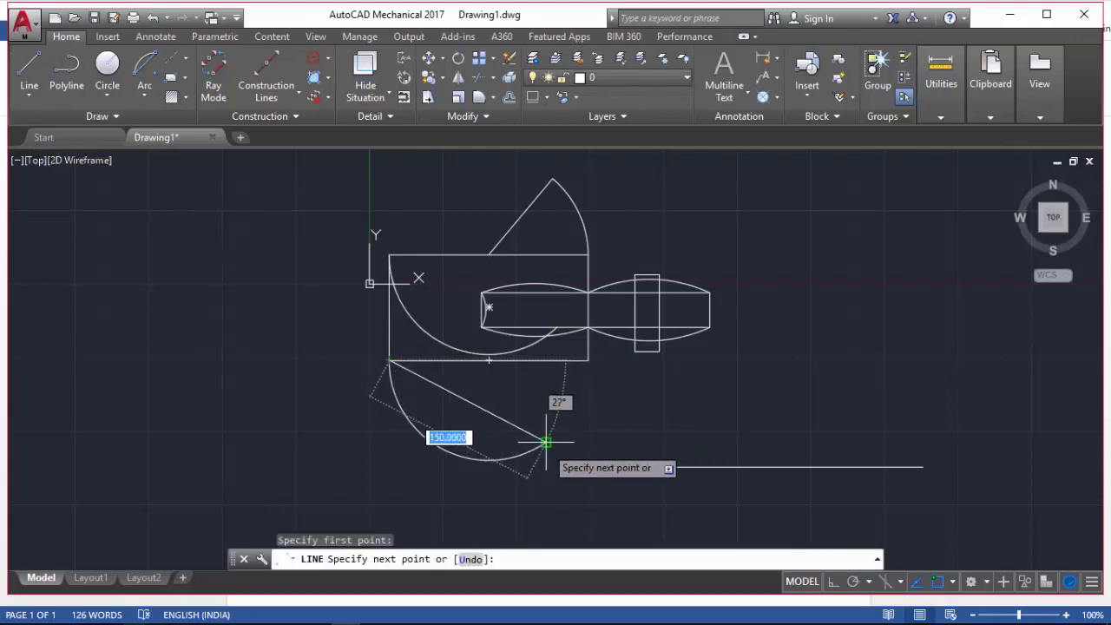
pyautogui.click(545, 442)
pyautogui.press('Escape')
pyautogui.click(156, 37)
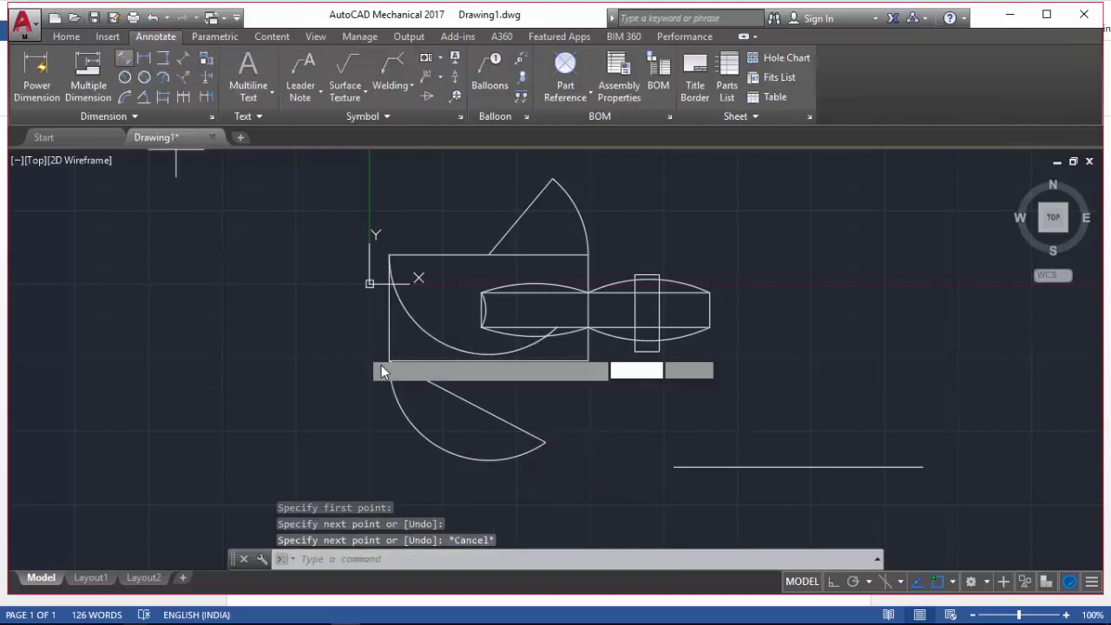
pyautogui.click(389, 360)
pyautogui.click(551, 440)
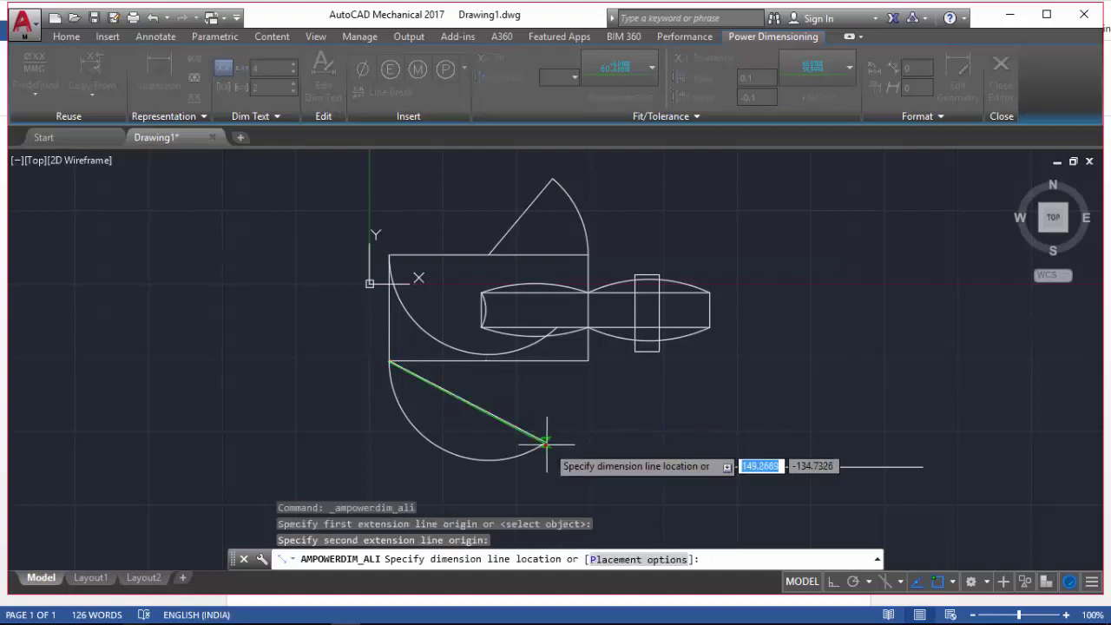
pyautogui.click(486, 398)
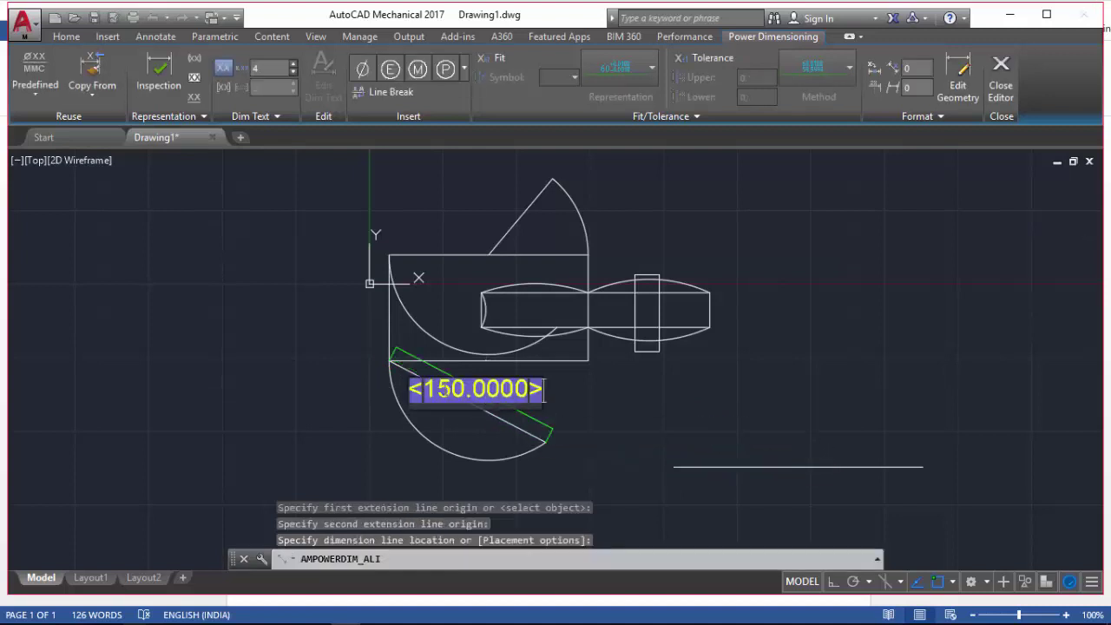
pyautogui.press('Escape')
pyautogui.press('Escape')
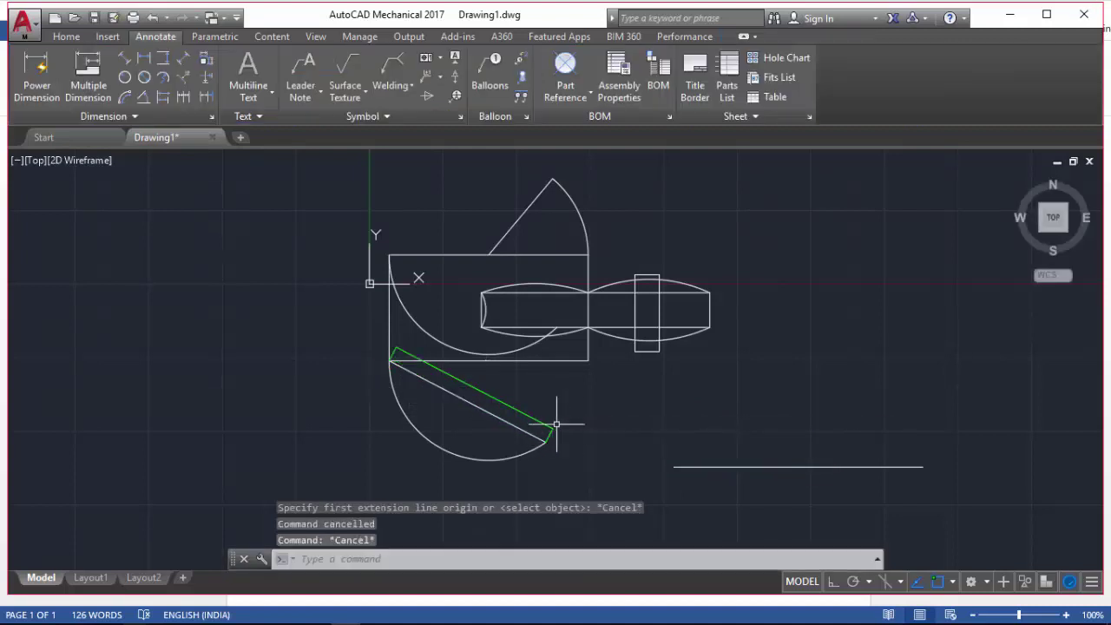
pyautogui.moveTo(589, 425); pyautogui.dragTo(562, 409, button='middle')
pyautogui.click(506, 405)
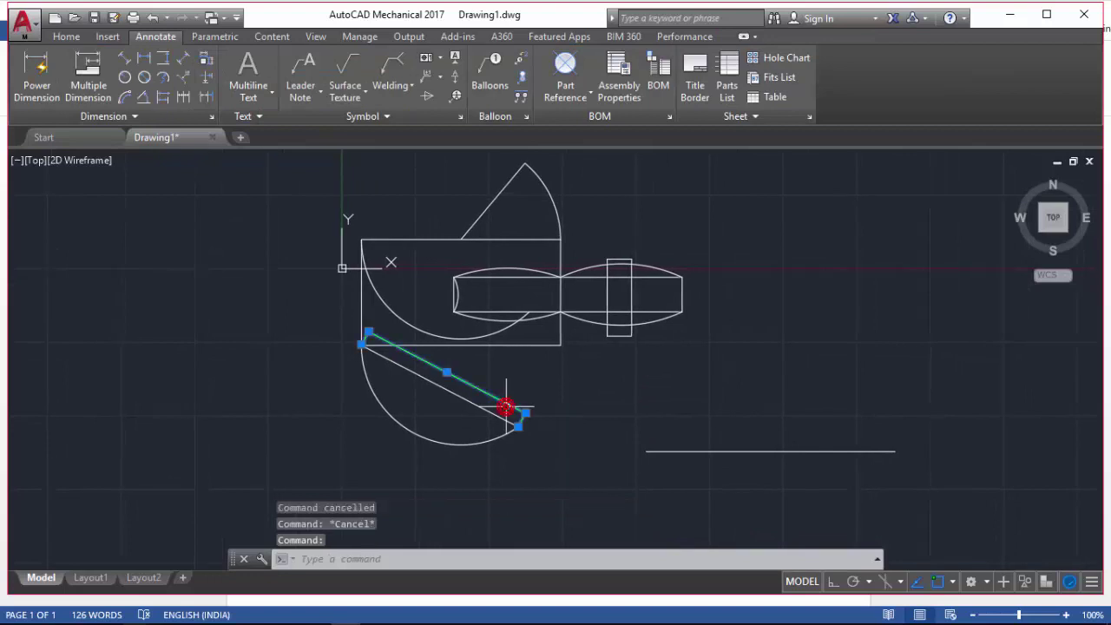
pyautogui.press('Delete')
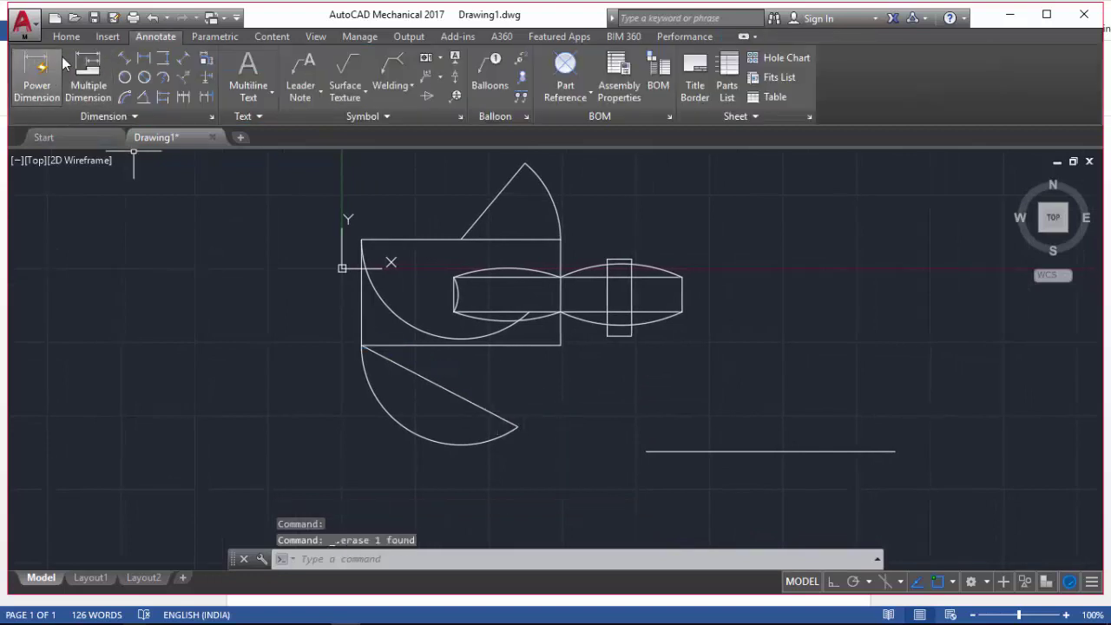
pyautogui.click(66, 38)
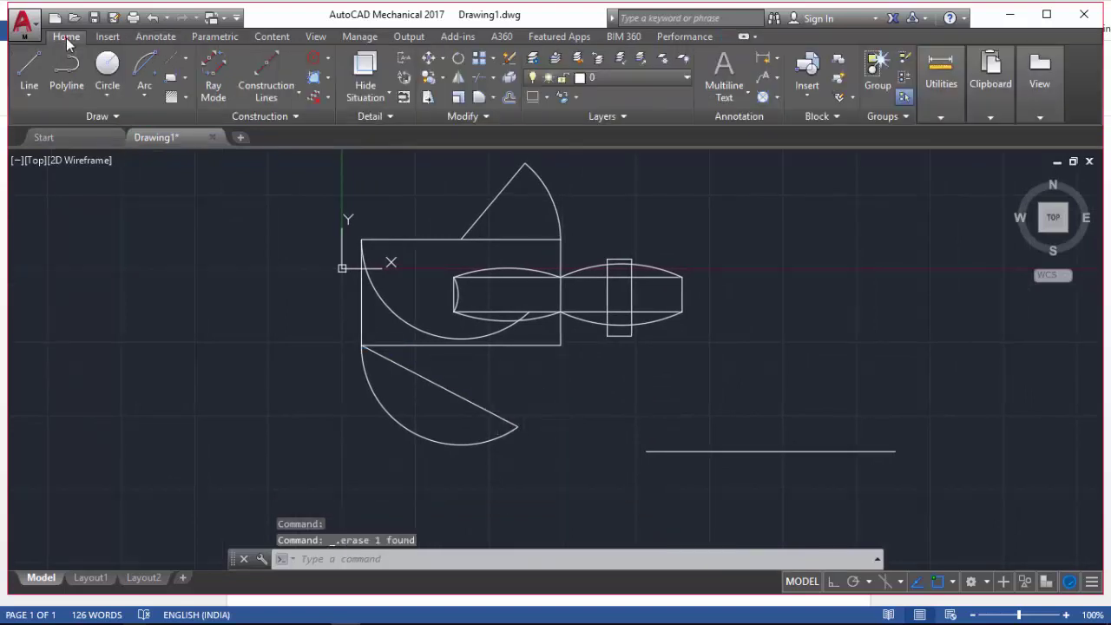
# Draw an arc continuing from the last end point.
pyautogui.click(154, 94)
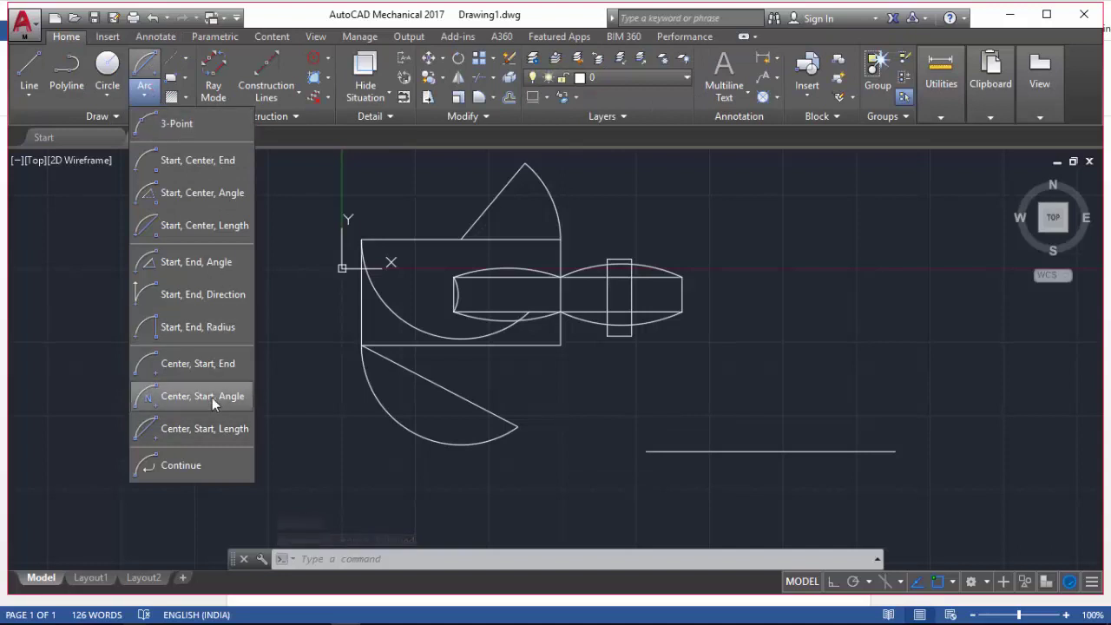
pyautogui.click(158, 469)
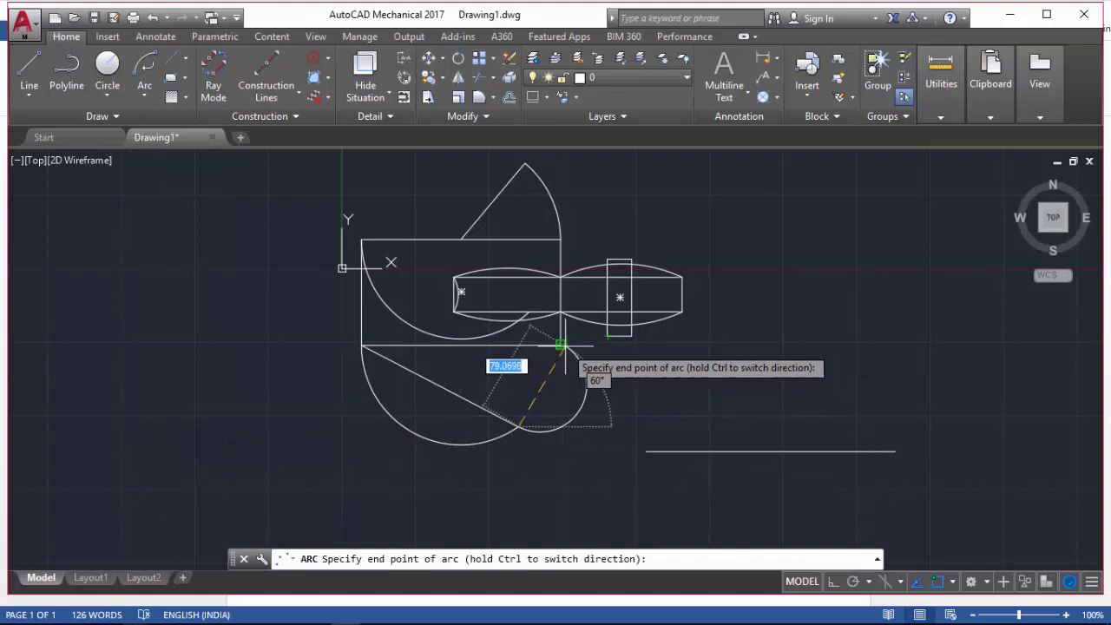
pyautogui.click(565, 346)
# Start an arc with the Center option, then draw a continued arc bulging from the lower-right corner.
pyautogui.click(158, 100)
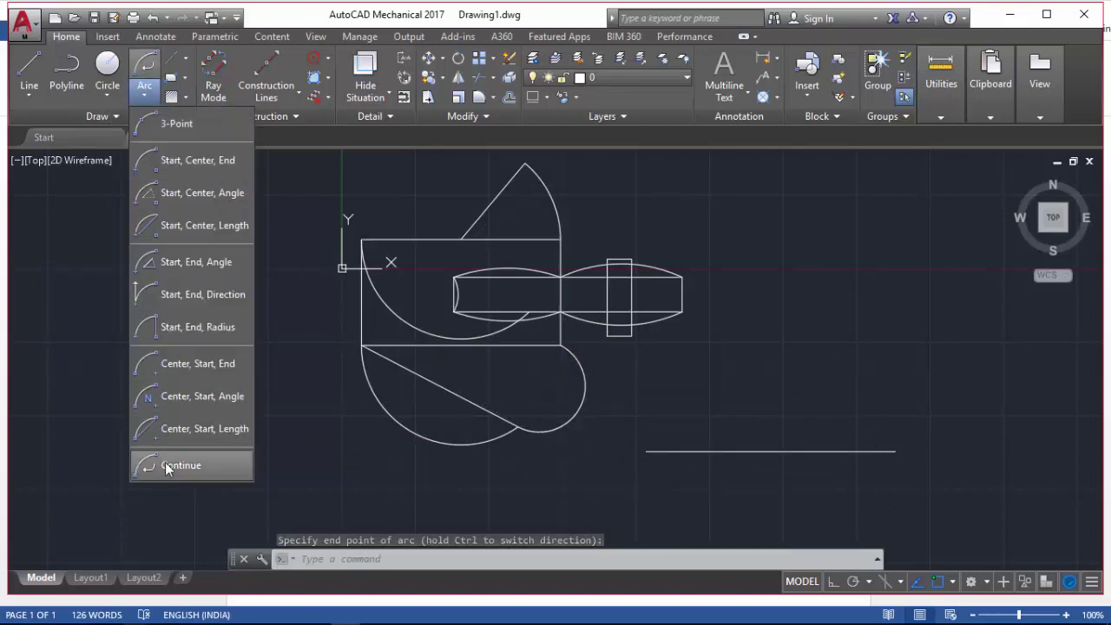
pyautogui.click(169, 123)
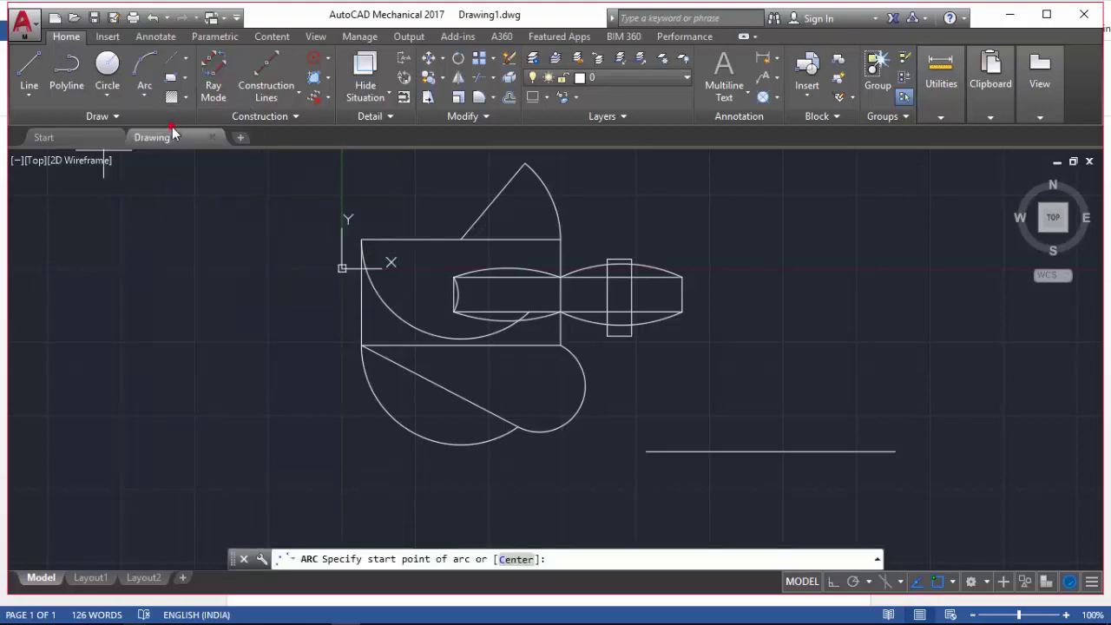
pyautogui.click(517, 560)
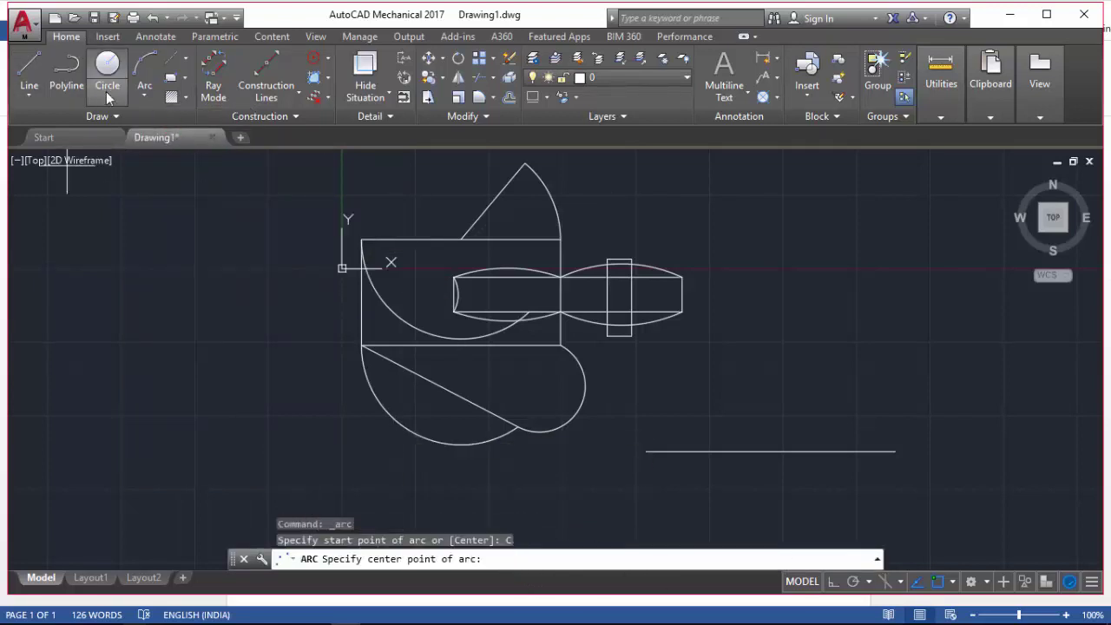
pyautogui.click(144, 95)
pyautogui.click(161, 469)
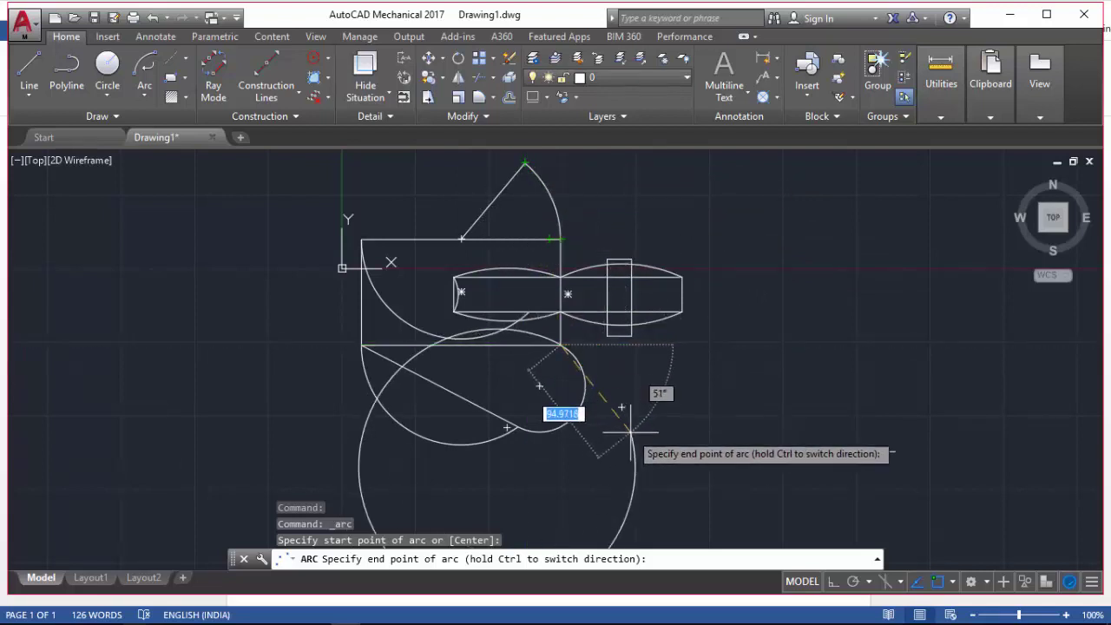
pyautogui.click(526, 313)
pyautogui.moveTo(702, 404); pyautogui.dragTo(667, 376, button='middle')
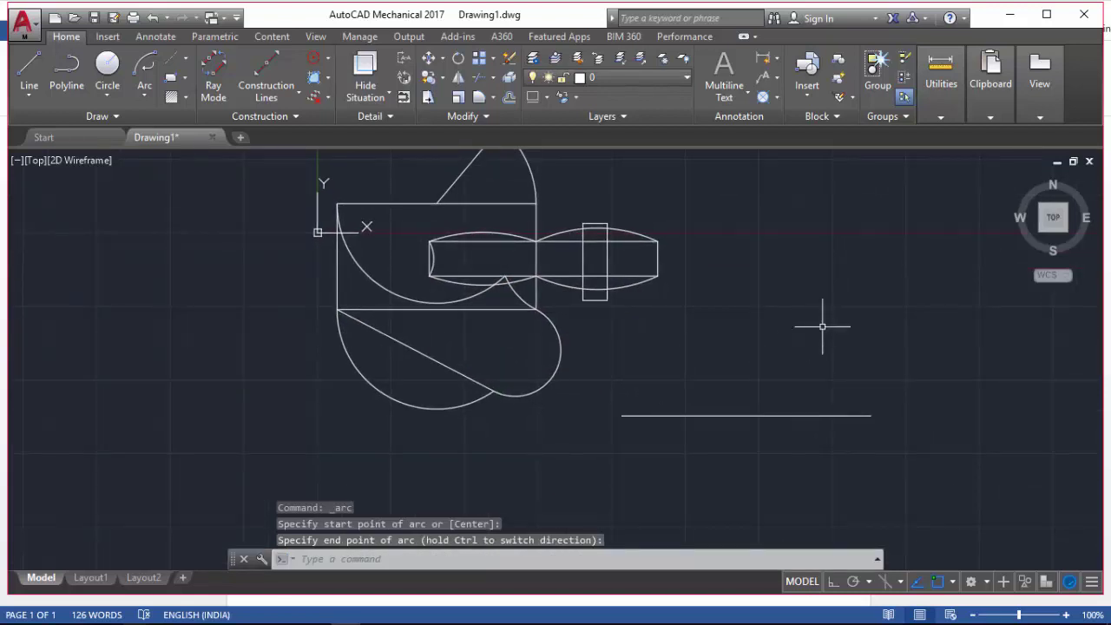
pyautogui.moveTo(822, 326)
pyautogui.mouseDown(button='middle')
pyautogui.moveTo(642, 377)
pyautogui.moveTo(608, 356)
pyautogui.mouseUp(button='middle')
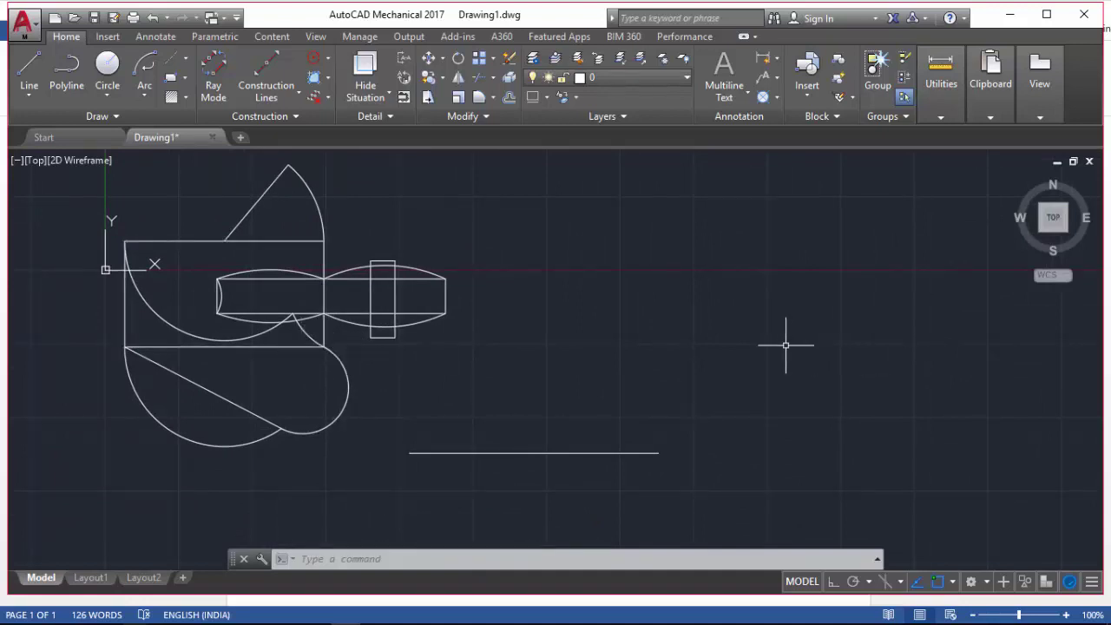
pyautogui.press('Escape')
pyautogui.moveTo(545, 330); pyautogui.dragTo(751, 329, button='middle')
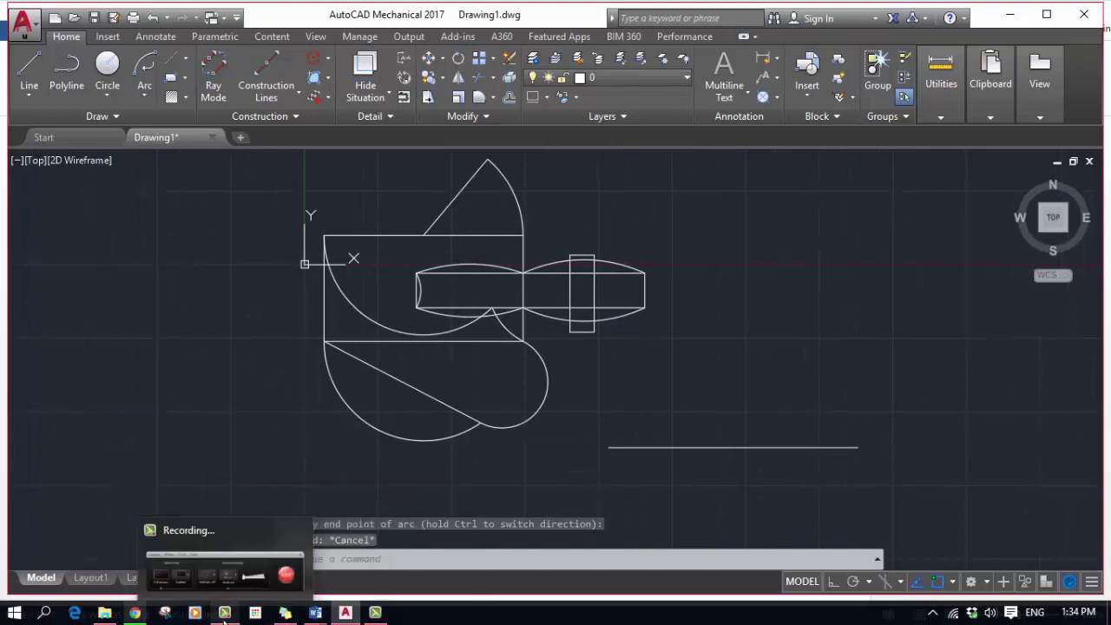
# End the recording and show the Thanks for watching outro card.
pyautogui.click(224, 613)
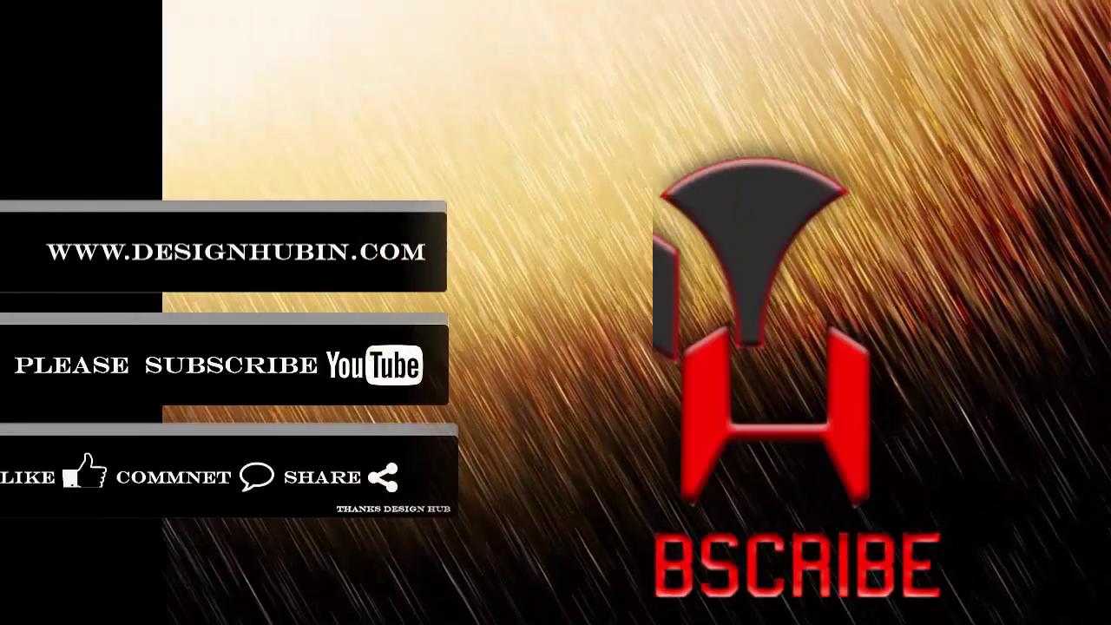